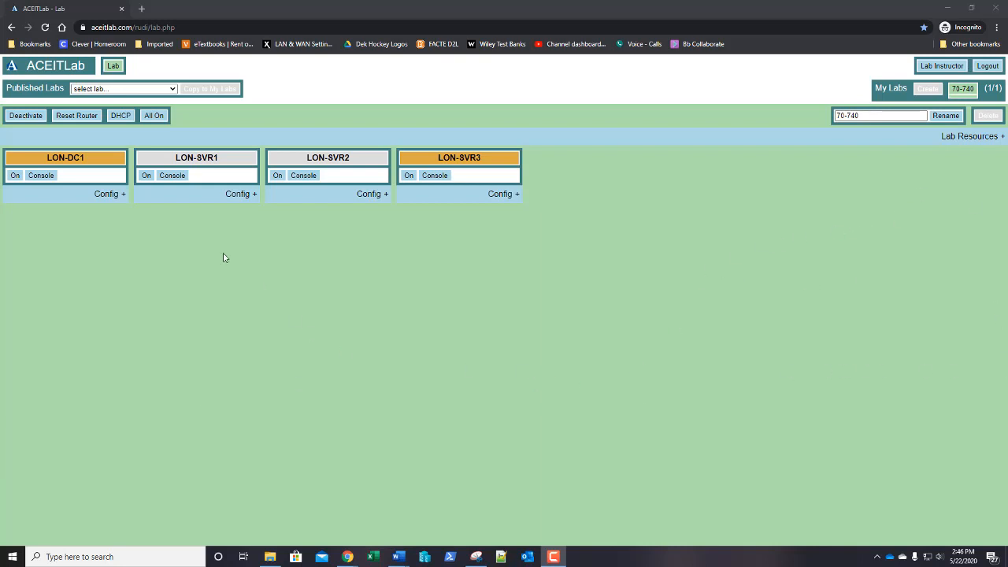
Step: Power on LON-DC1, LON-SVR2 and LON-SVR3, then open LON-SVR2's remote console
left_click(15, 176)
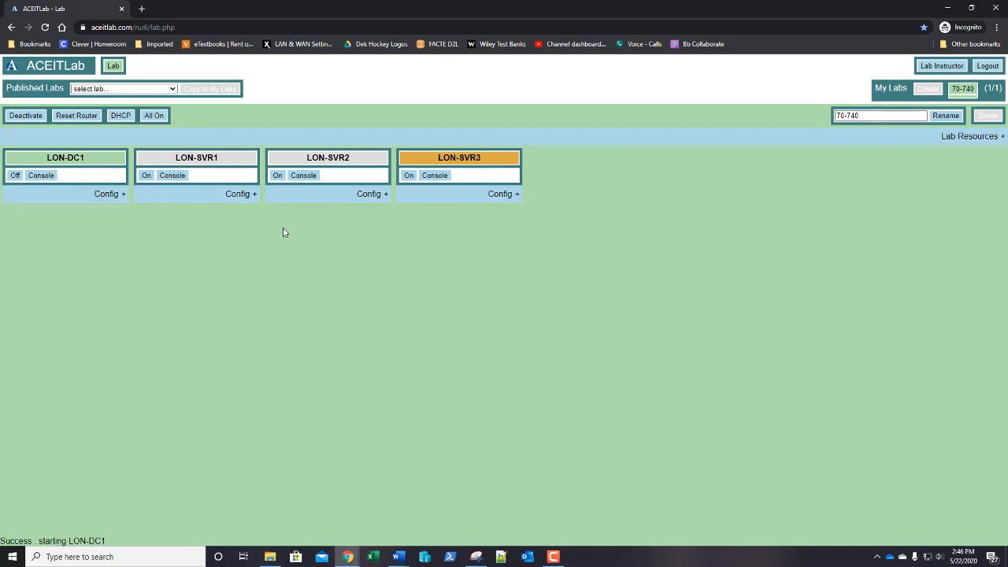
left_click(278, 177)
left_click(278, 176)
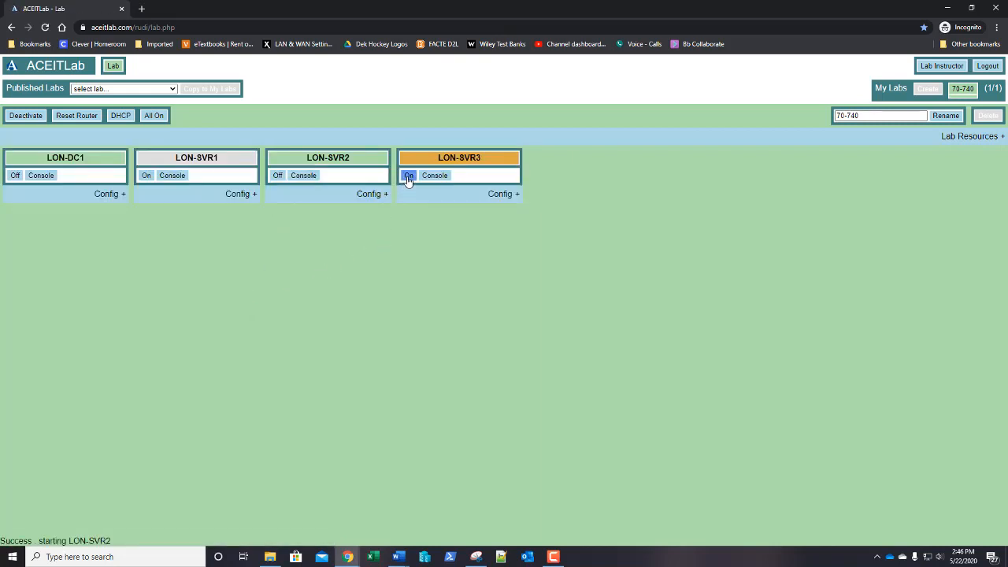
left_click(408, 175)
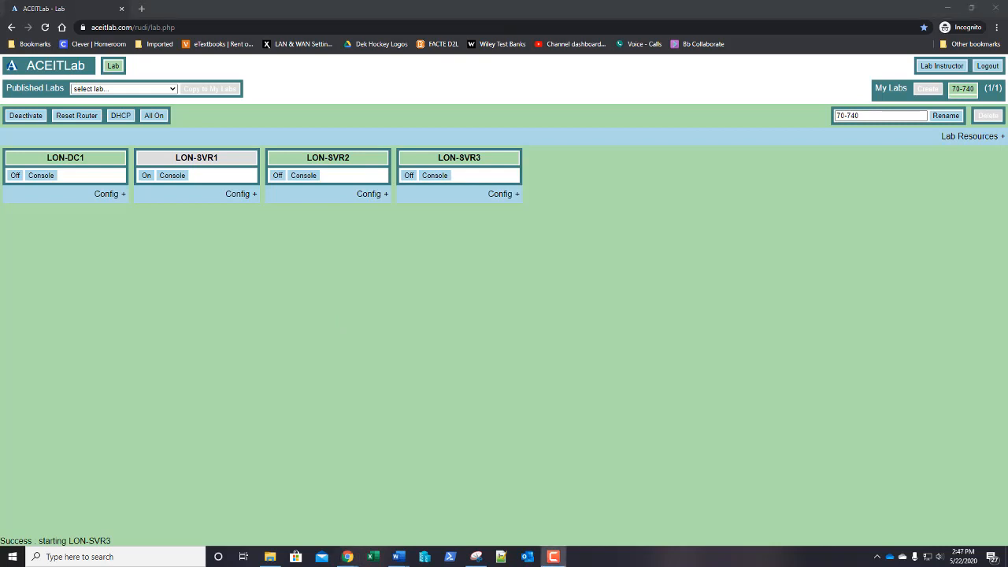
left_click(304, 175)
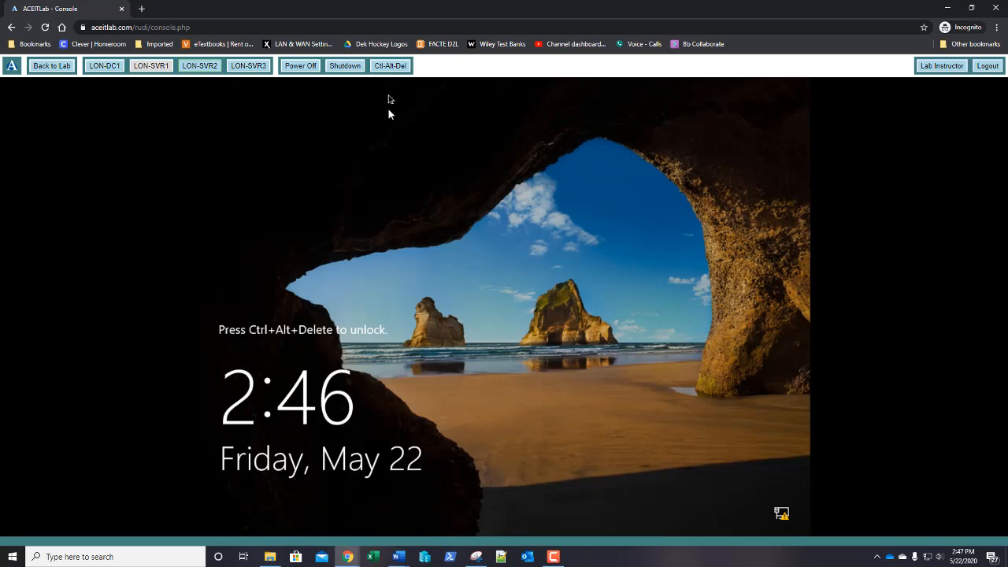
Step: Sign in to LON-SVR2 with the administrator password, retrying after the first failed attempt
left_click(390, 67)
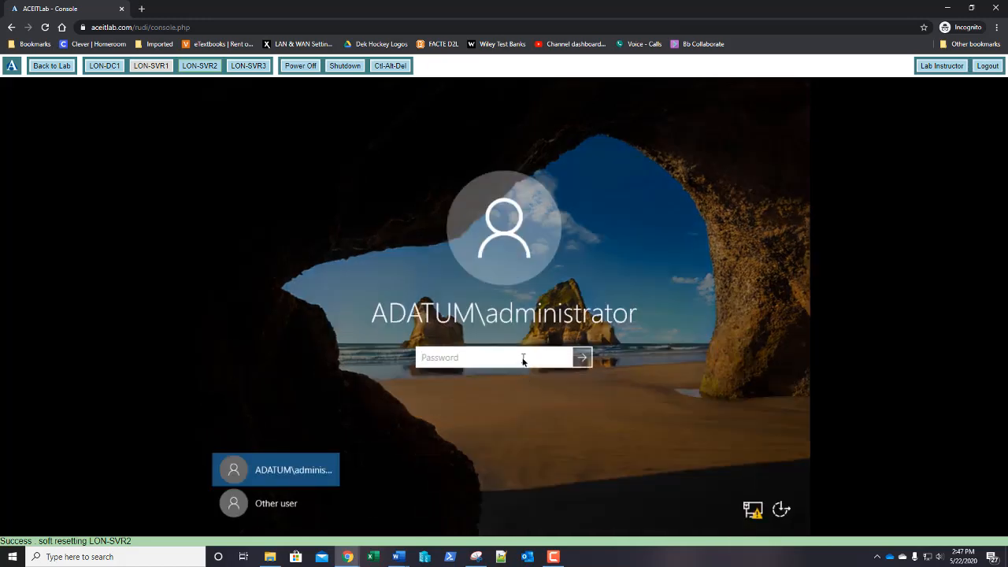
type("Pa55w.rd")
key("Return")
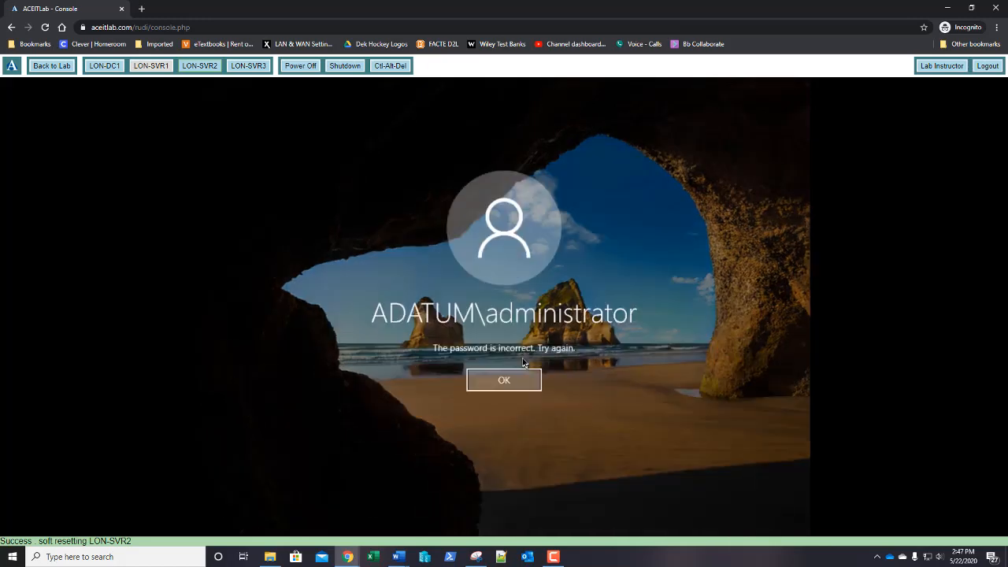
key("Return")
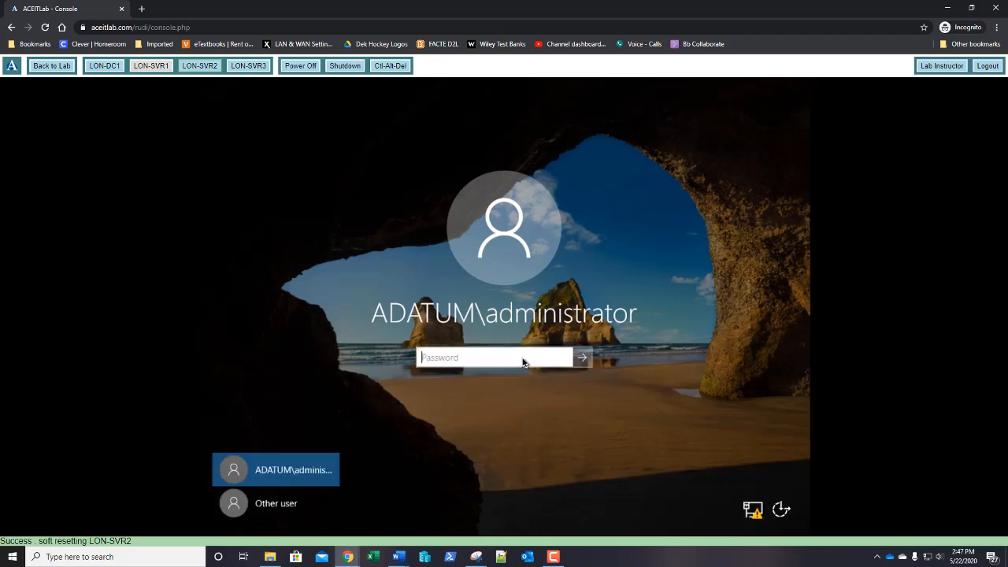
type("Pa55w.rd")
key("Return")
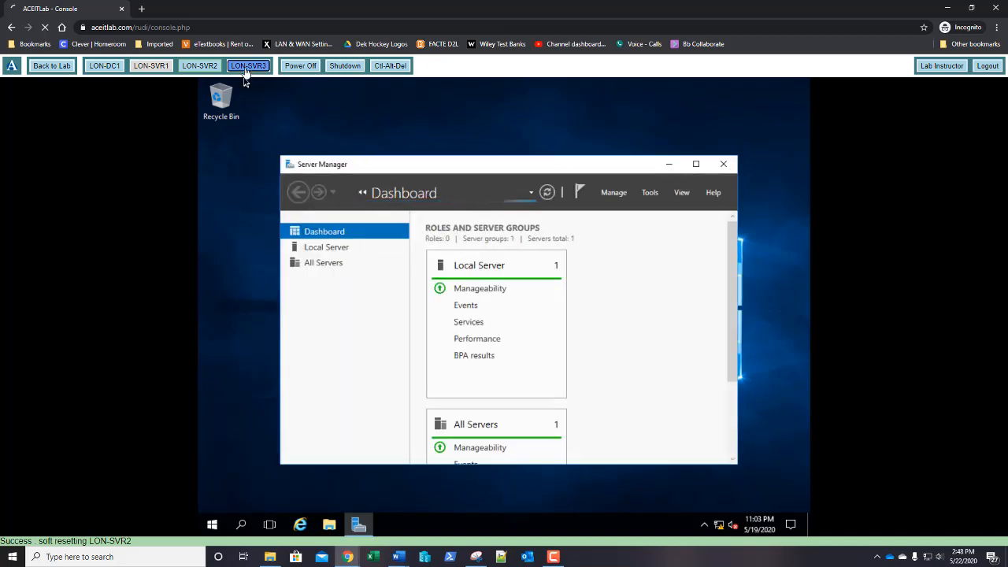
Step: Sign in to LON-SVR3 as administrator, then maximize Server Manager back on LON-SVR2
left_click(246, 69)
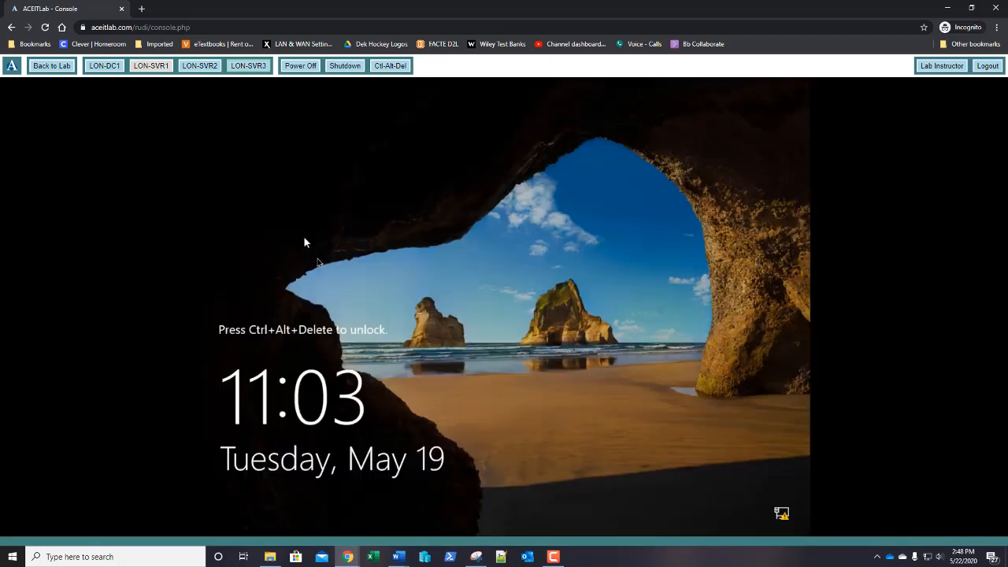
left_click(387, 67)
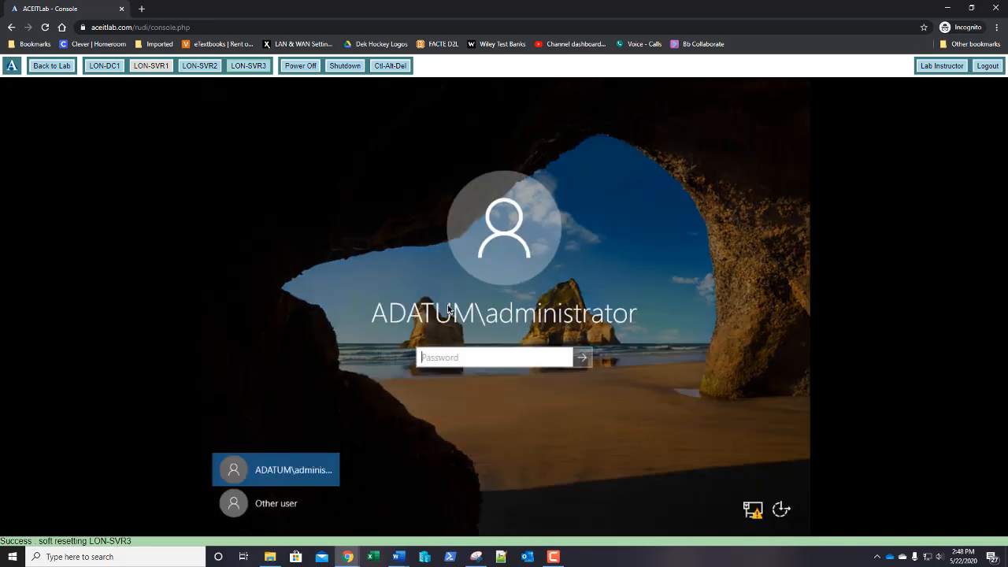
type("Pa$$w0rd")
key("Return")
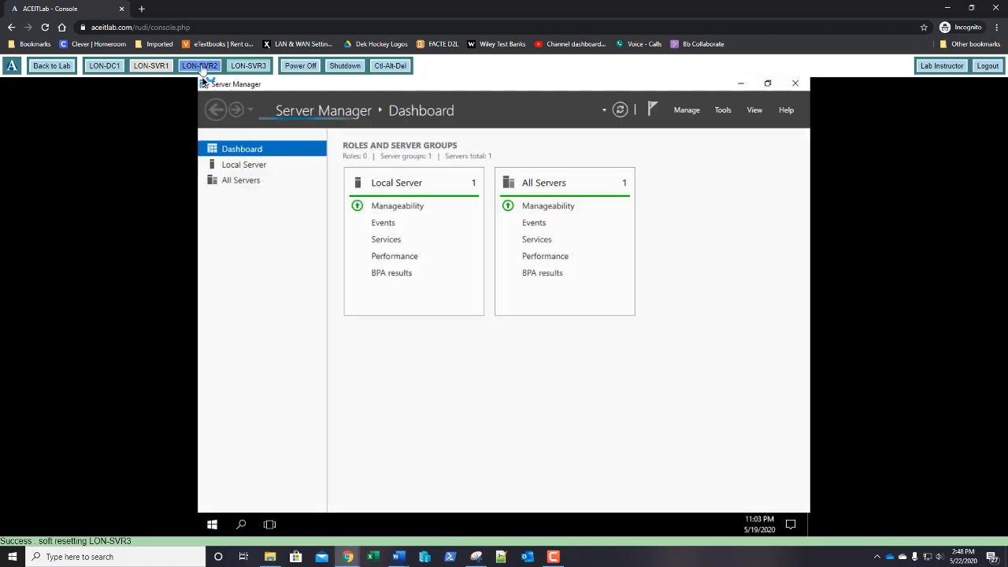
left_click(200, 67)
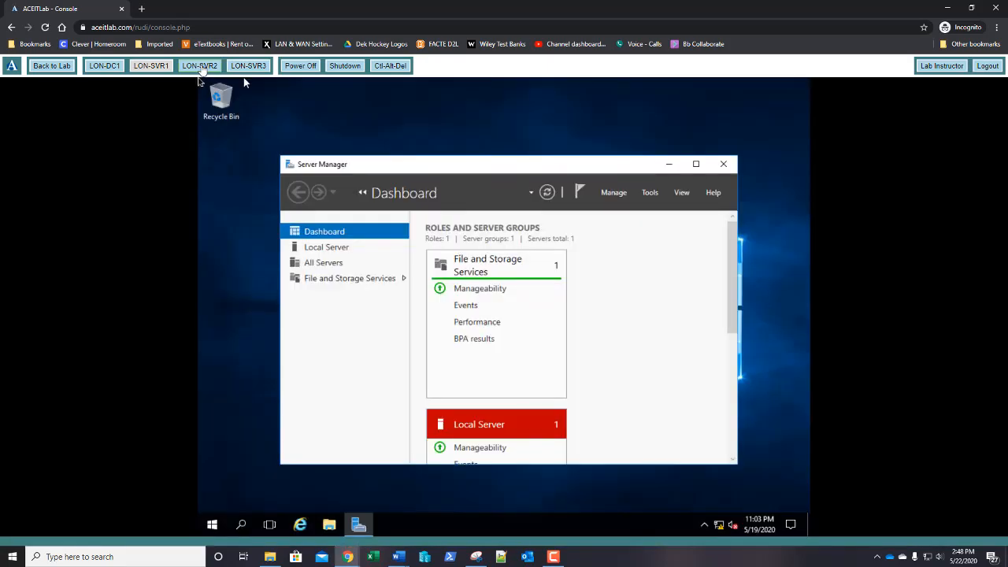
left_click(696, 164)
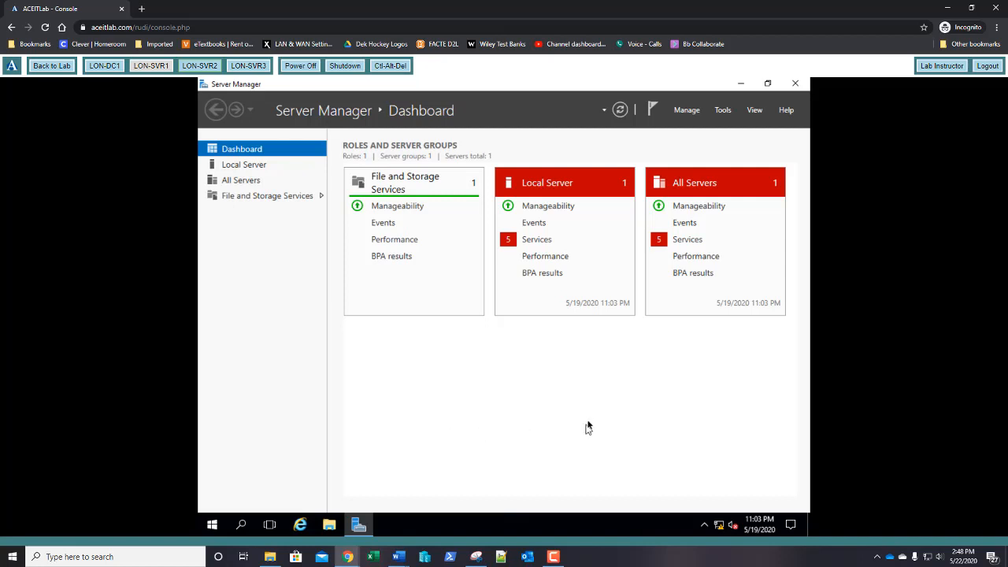
Step: Start the Add Roles and Features wizard as a role-based installation targeting LON-SVR2
left_click(688, 116)
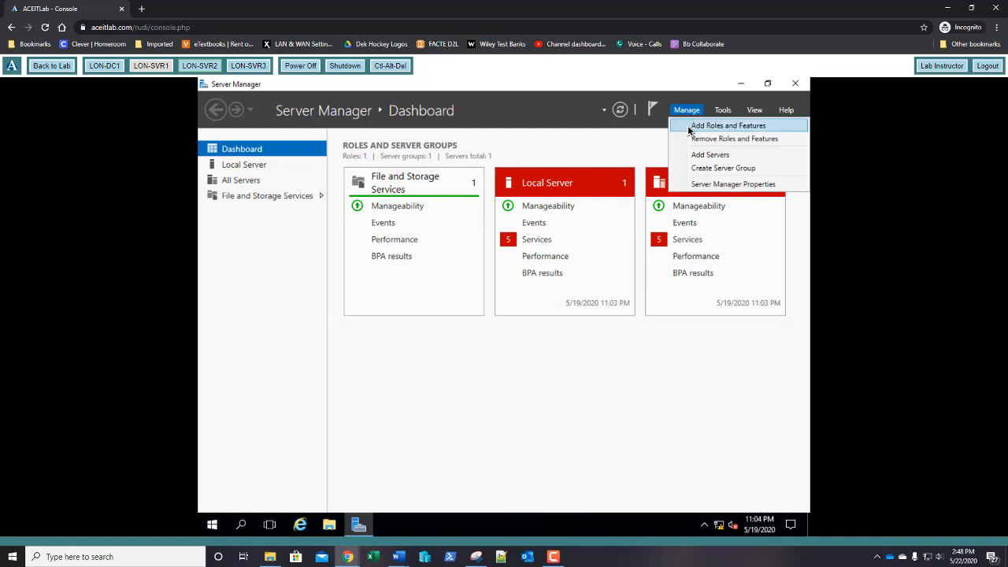
left_click(688, 128)
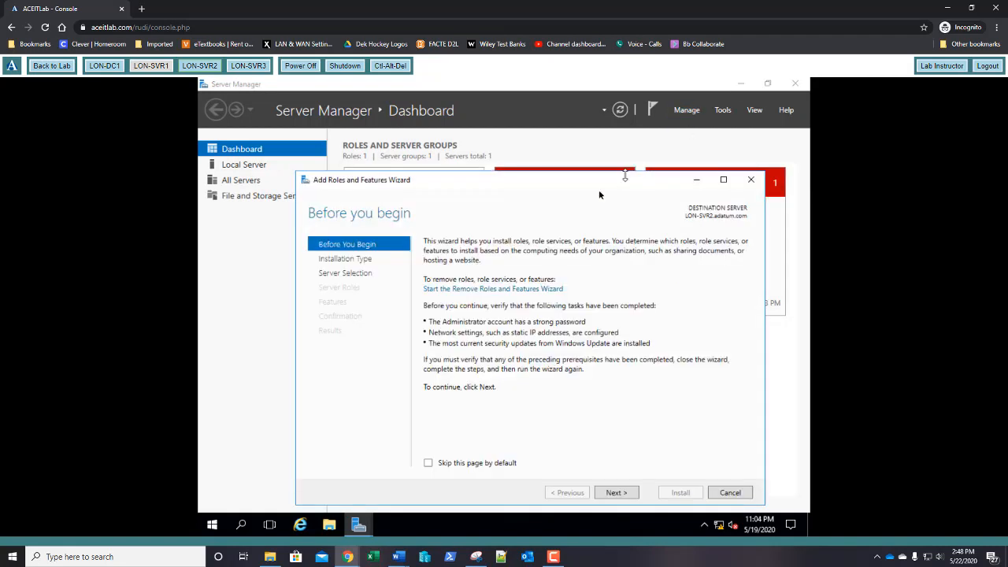
left_click_drag(545, 185, 529, 152)
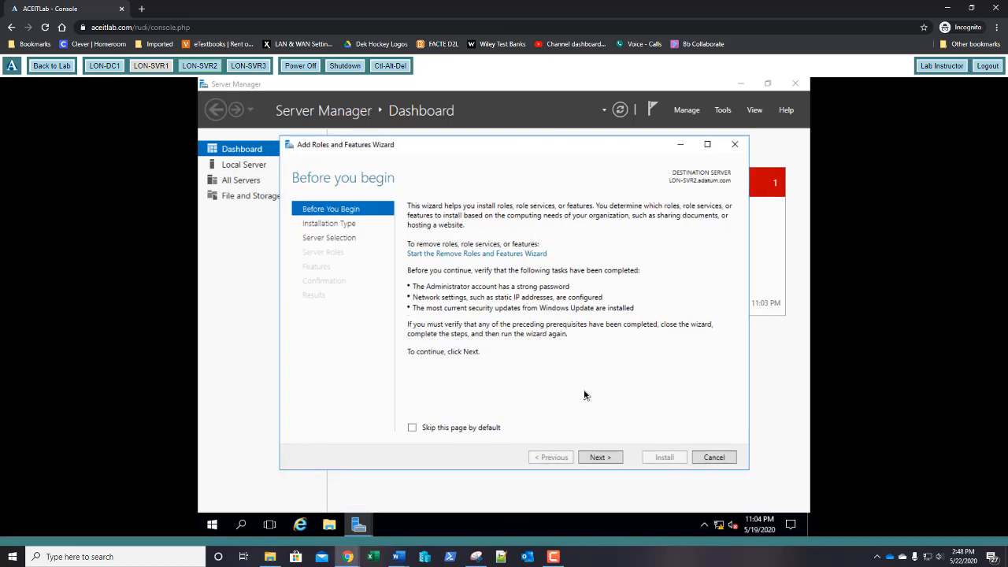
left_click(601, 457)
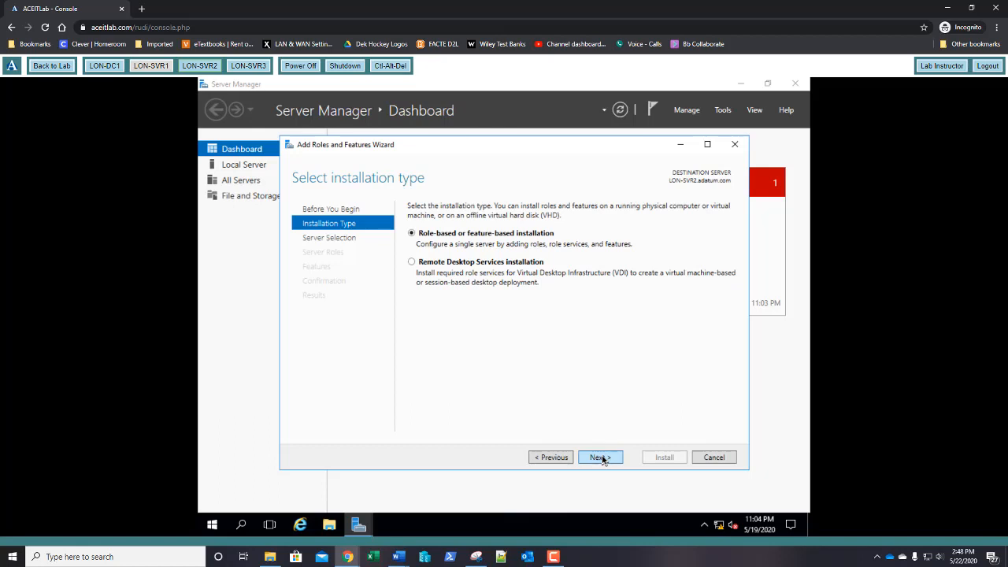
left_click(601, 457)
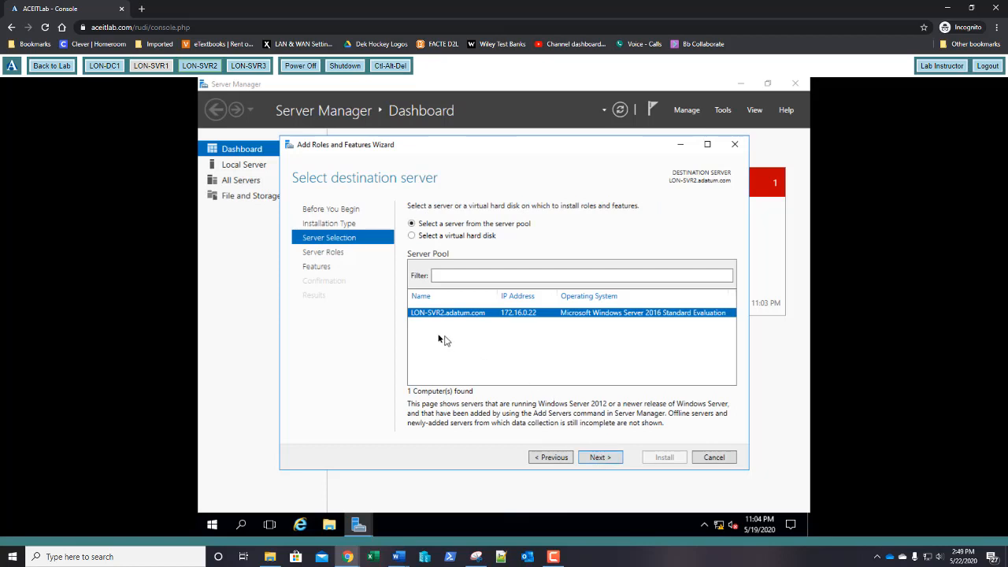
left_click(598, 458)
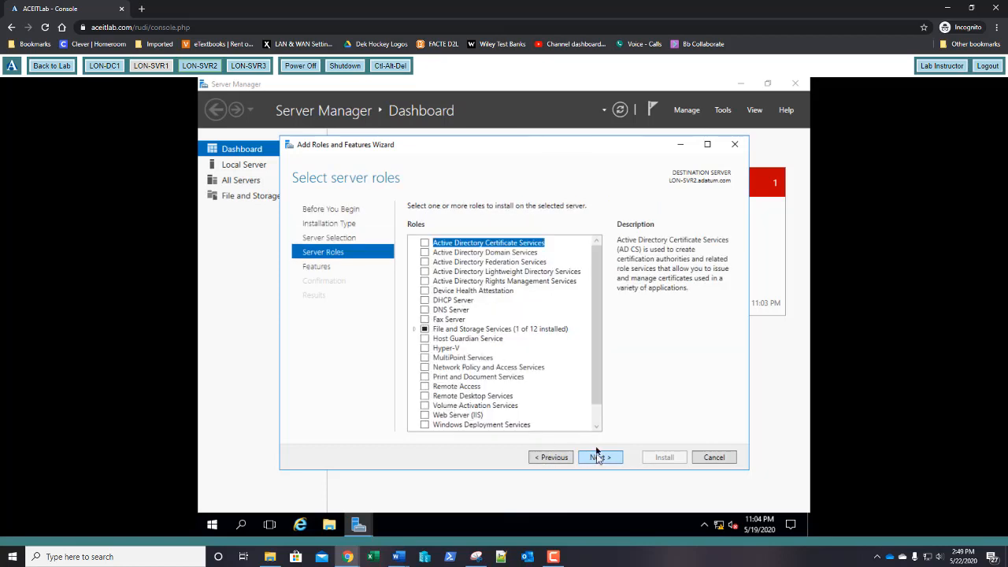
Step: Select the Web Server (IIS) role with its management tools and continue to features
left_click_drag(604, 342, 599, 383)
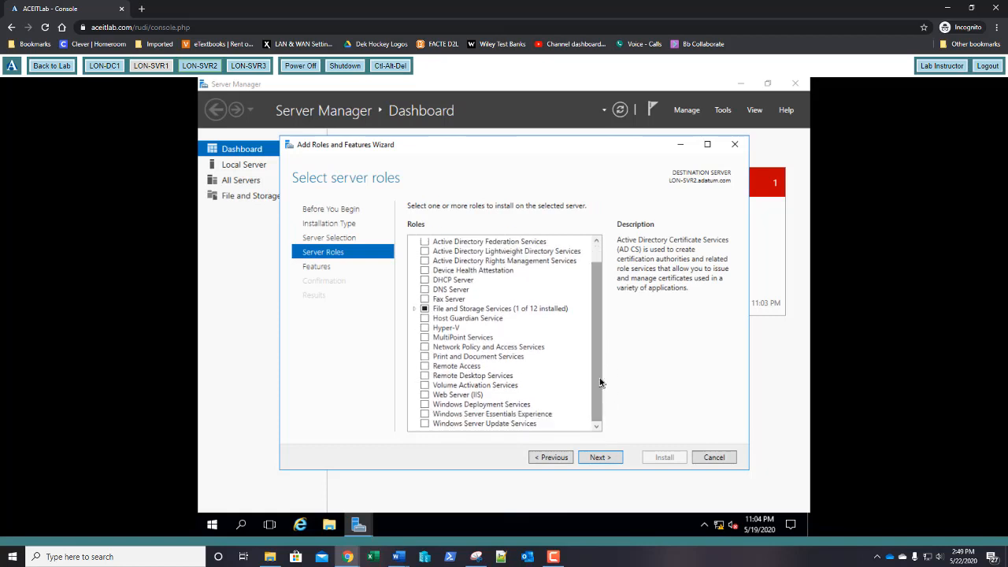
left_click(425, 395)
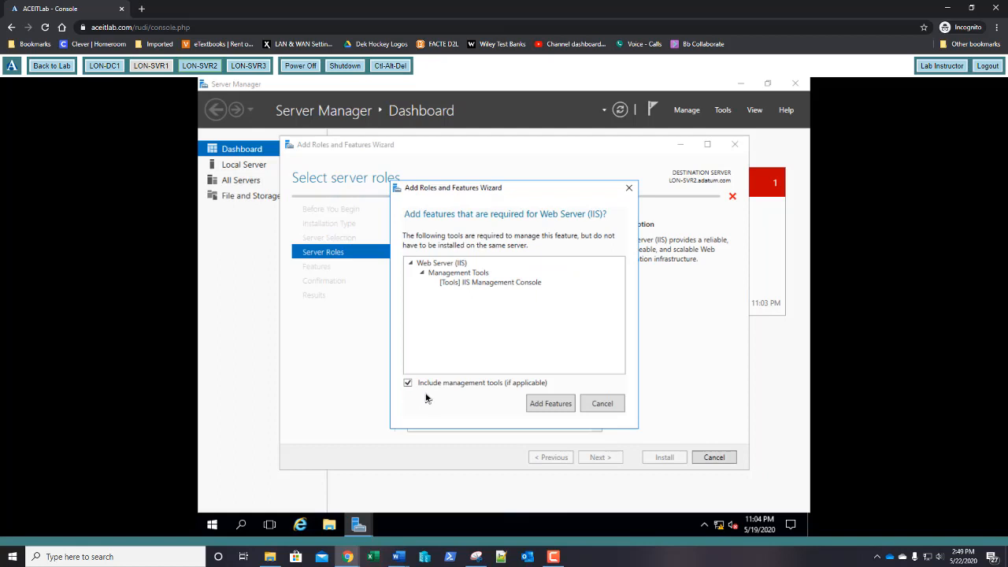
left_click(550, 404)
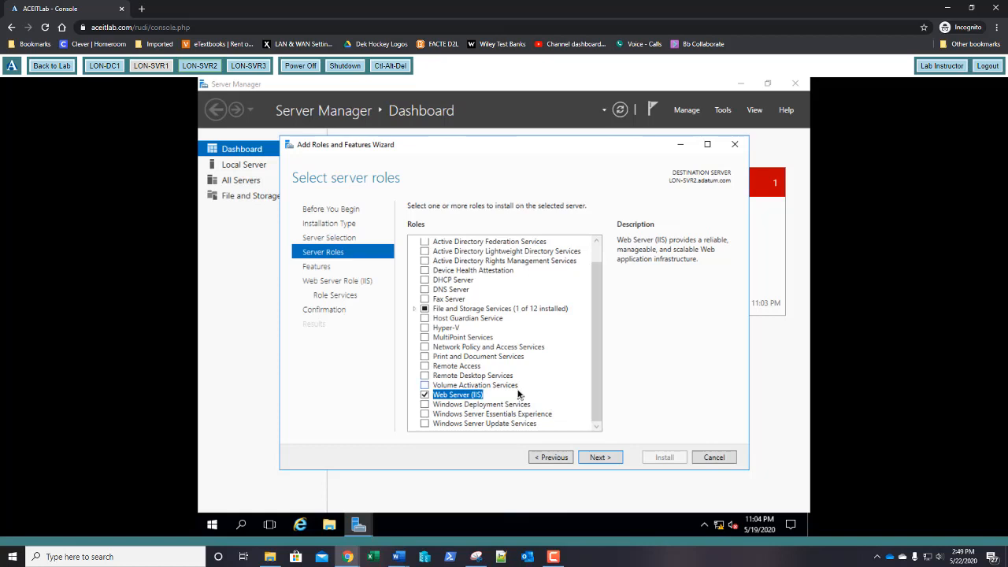
left_click(594, 458)
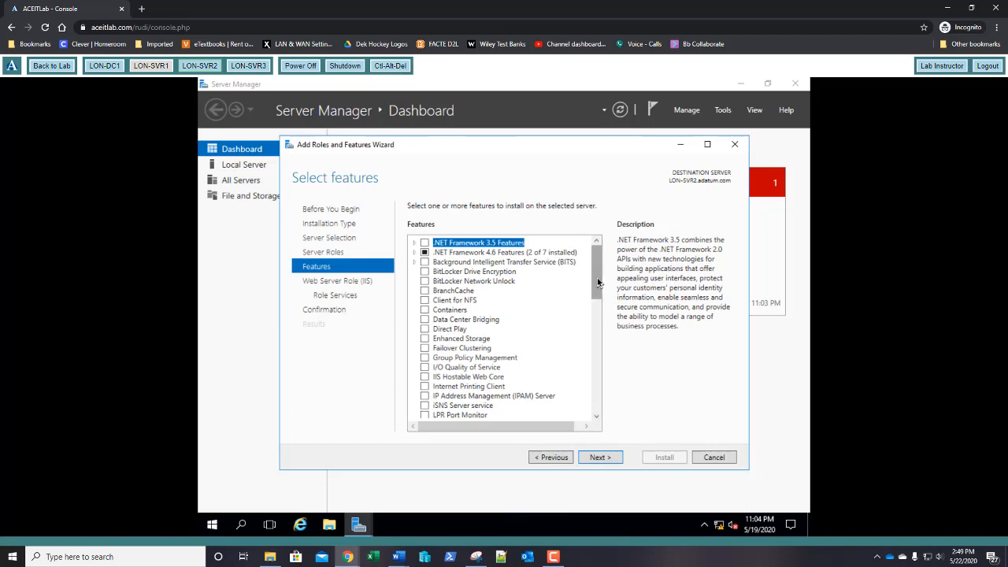
Step: Select the Telnet Client and XPS Viewer features
left_click_drag(599, 282, 595, 373)
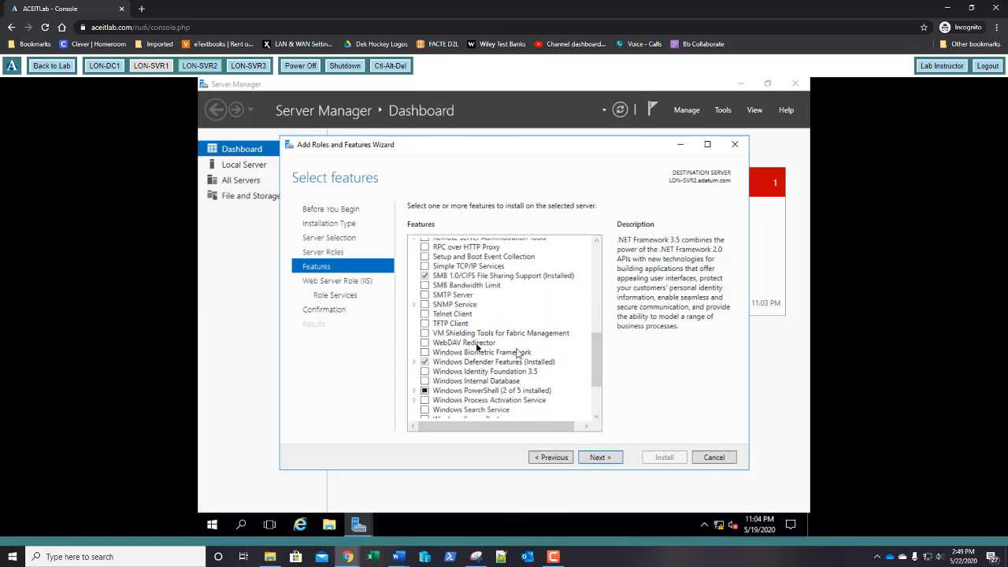
left_click(424, 315)
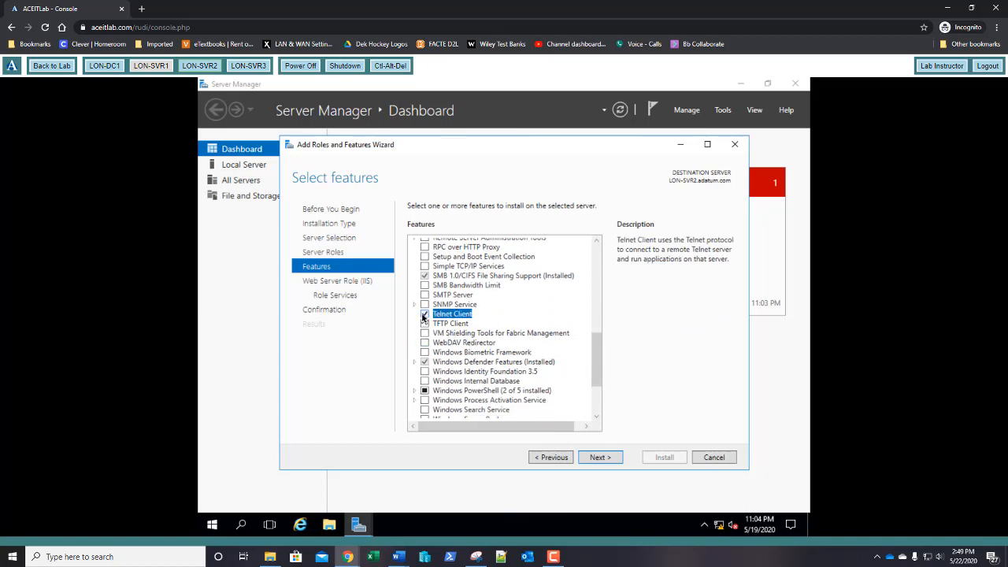
scroll(469, 329, "down", 3)
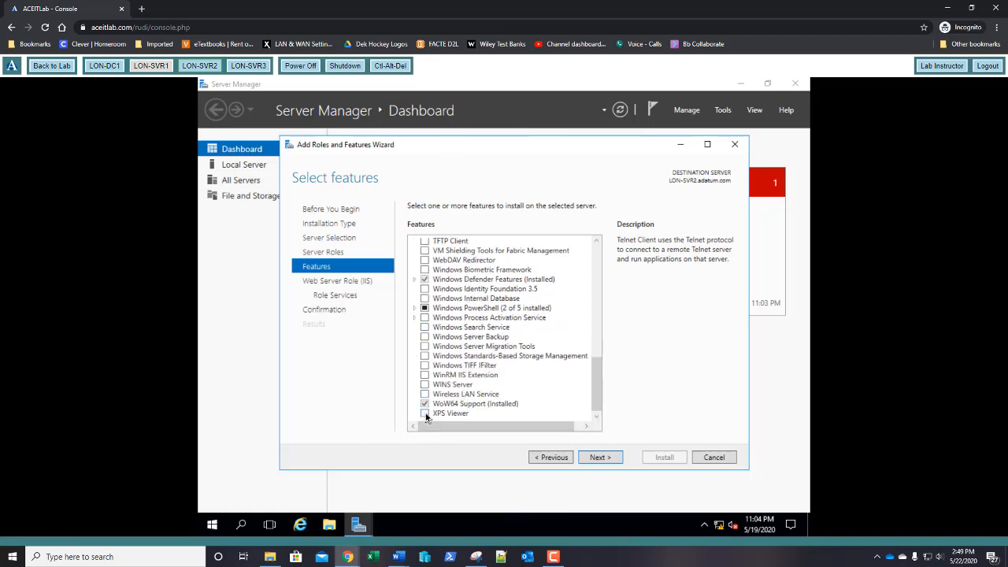
left_click(425, 415)
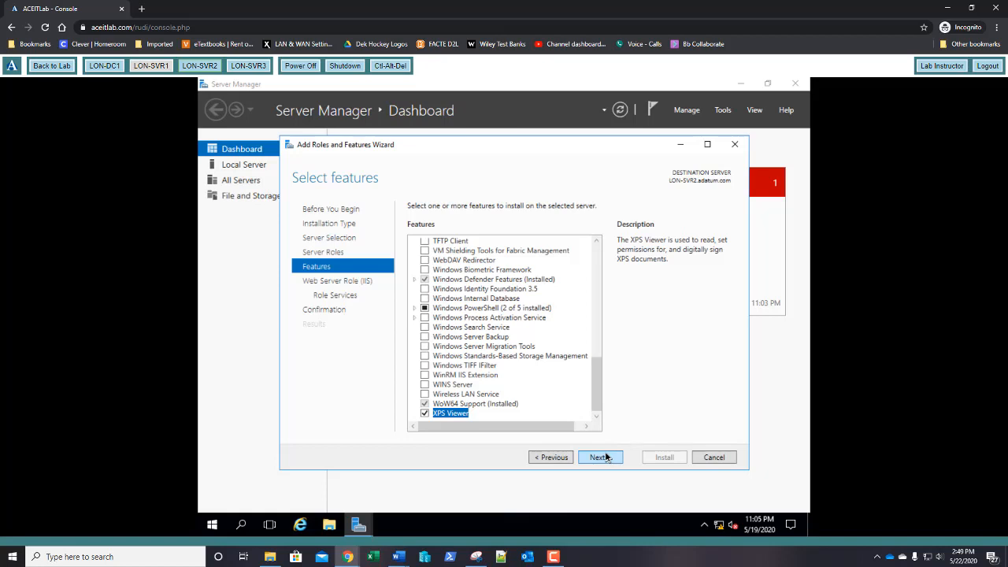
Step: Expand Remote Server Administration Tools, then Feature Administration Tools and Role Administration Tools
scroll(482, 360, "up", 3)
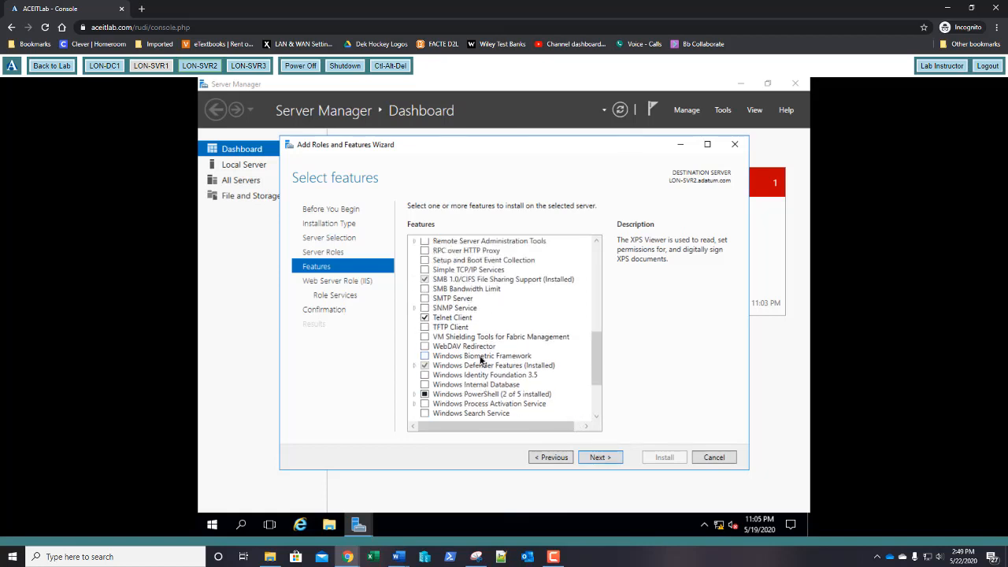
scroll(482, 360, "up", 2)
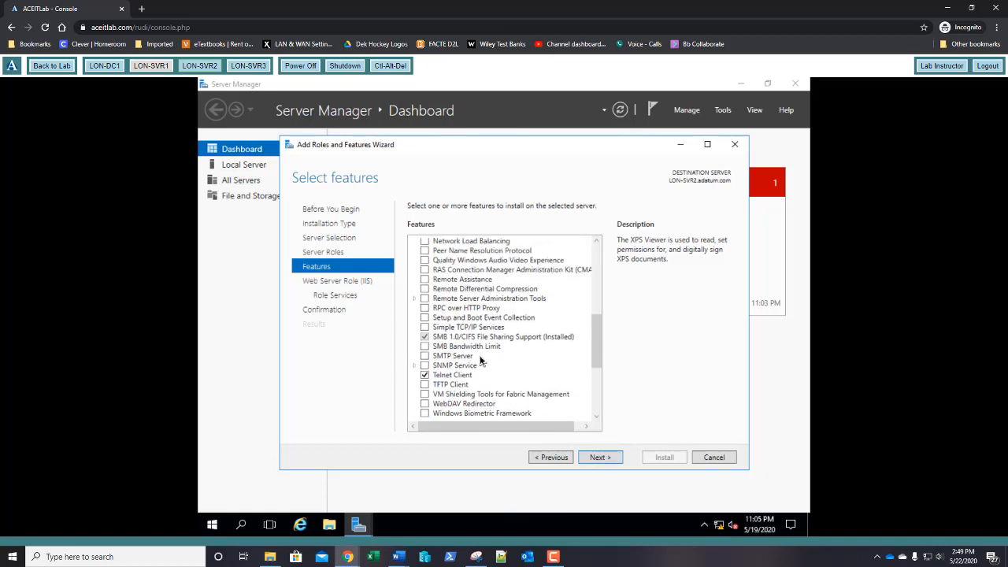
left_click(415, 299)
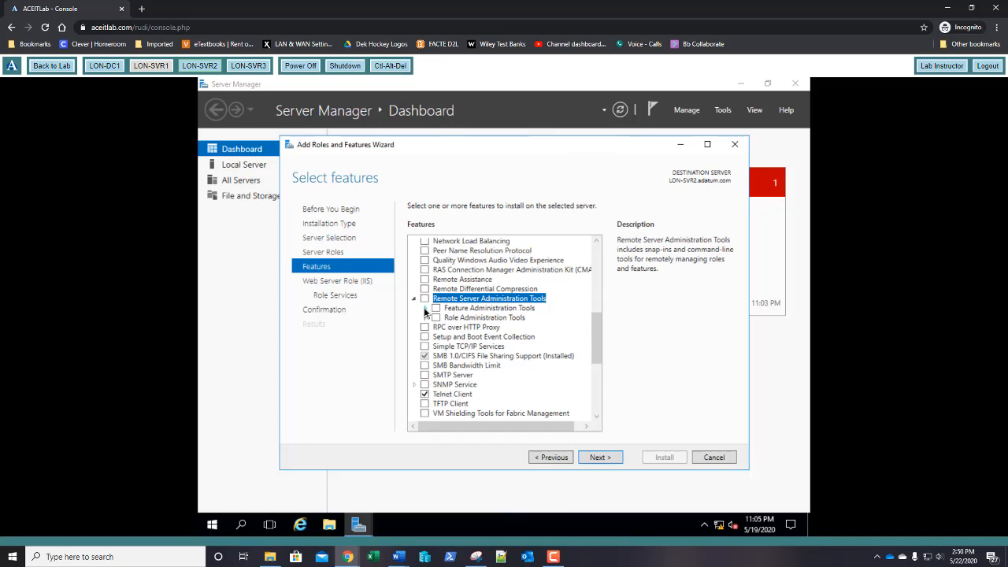
left_click(425, 309)
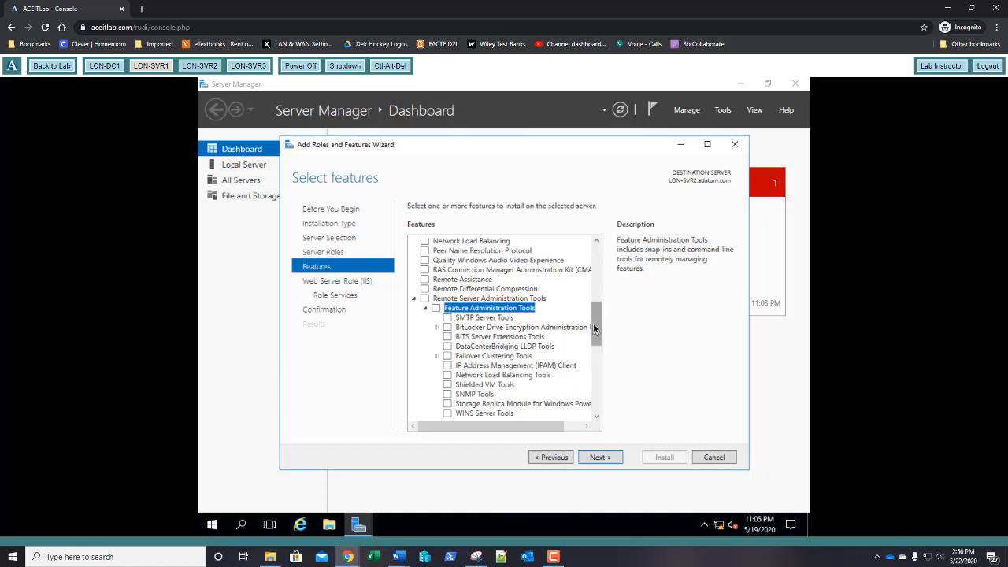
left_click_drag(597, 326, 596, 335)
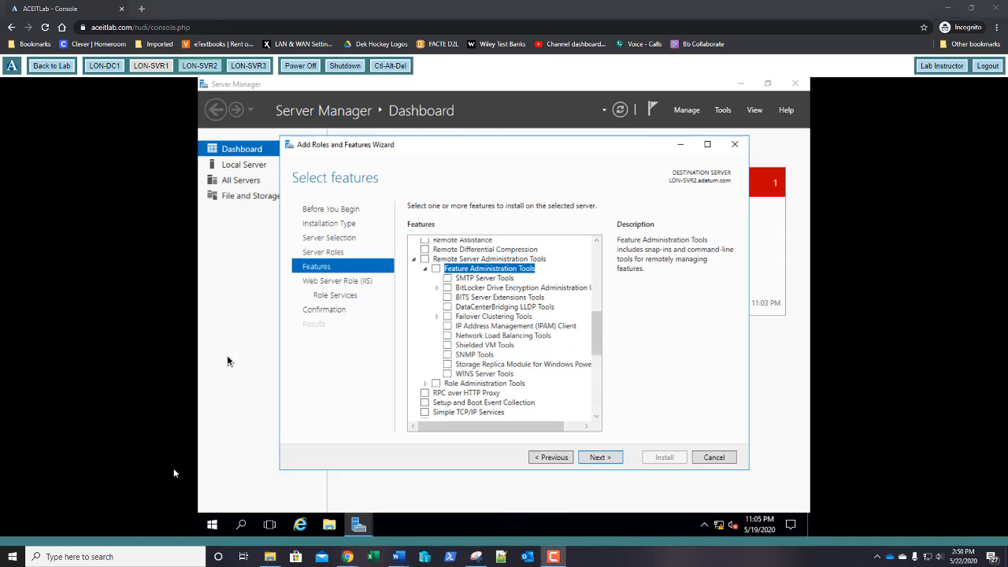
left_click(427, 384)
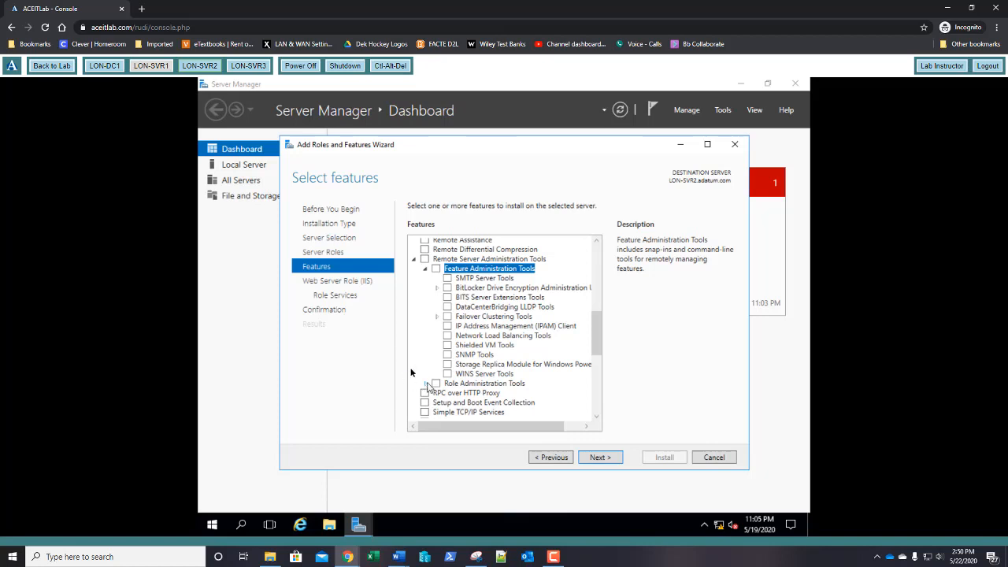
left_click(427, 384)
left_click(426, 384)
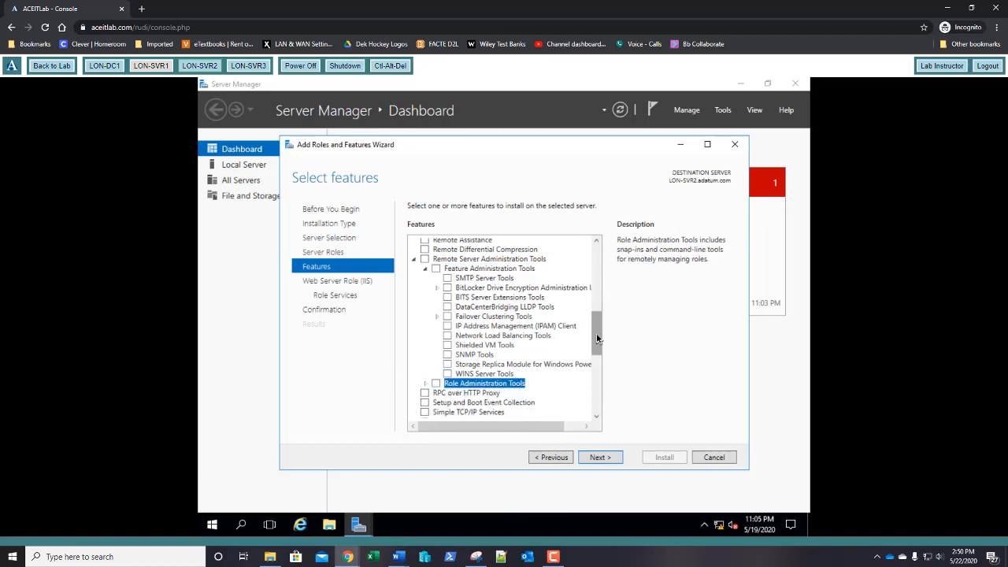
left_click_drag(596, 337, 597, 353)
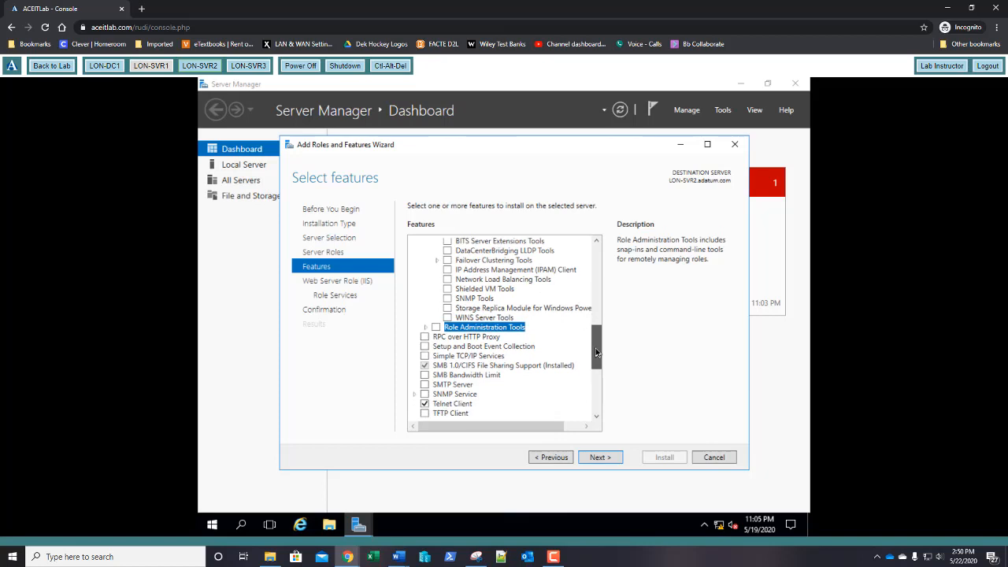
left_click(427, 328)
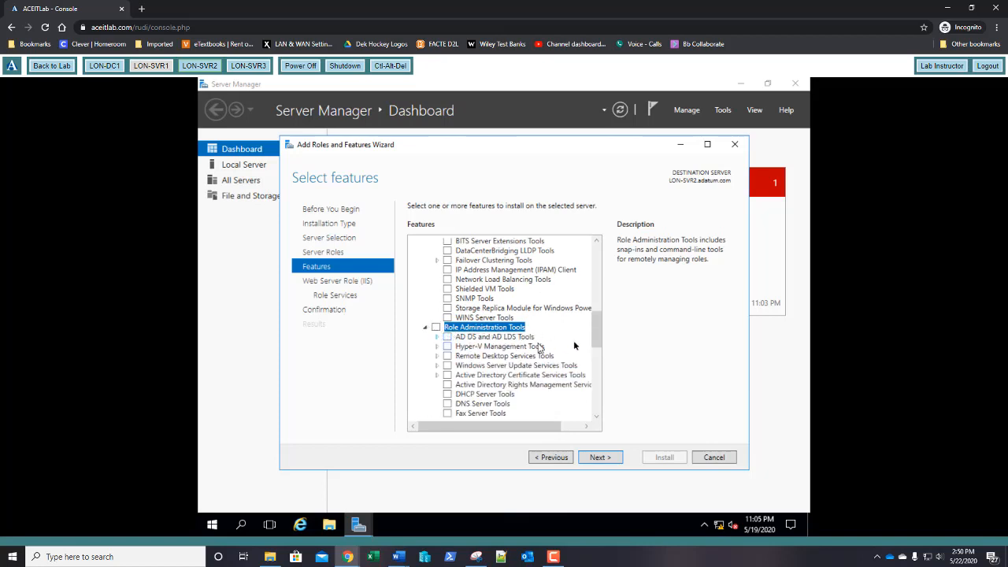
left_click_drag(598, 331, 596, 347)
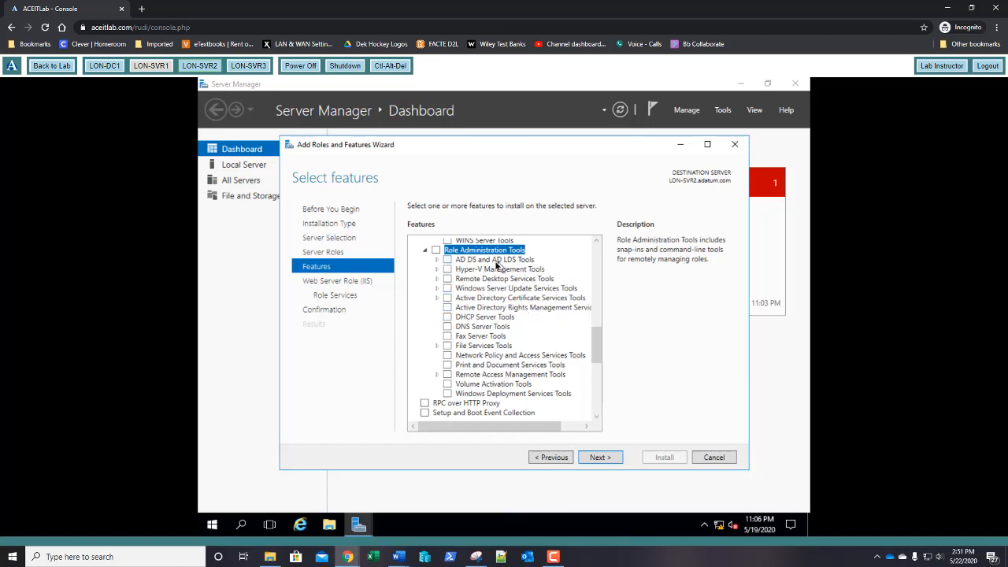
Step: Expand AD DS and AD LDS Tools and AD DS Tools, tick then untick them, and scroll down
left_click(437, 260)
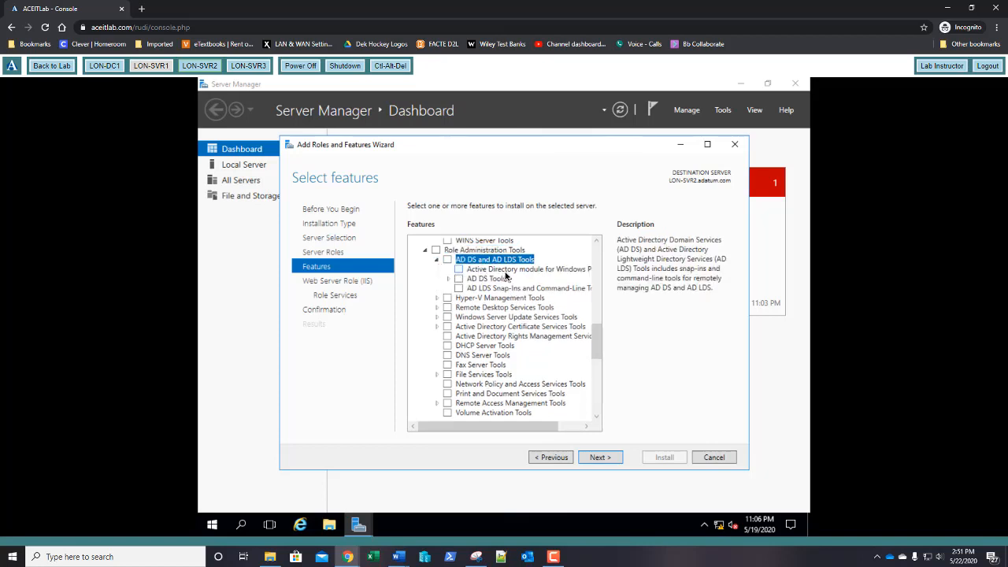
left_click(447, 280)
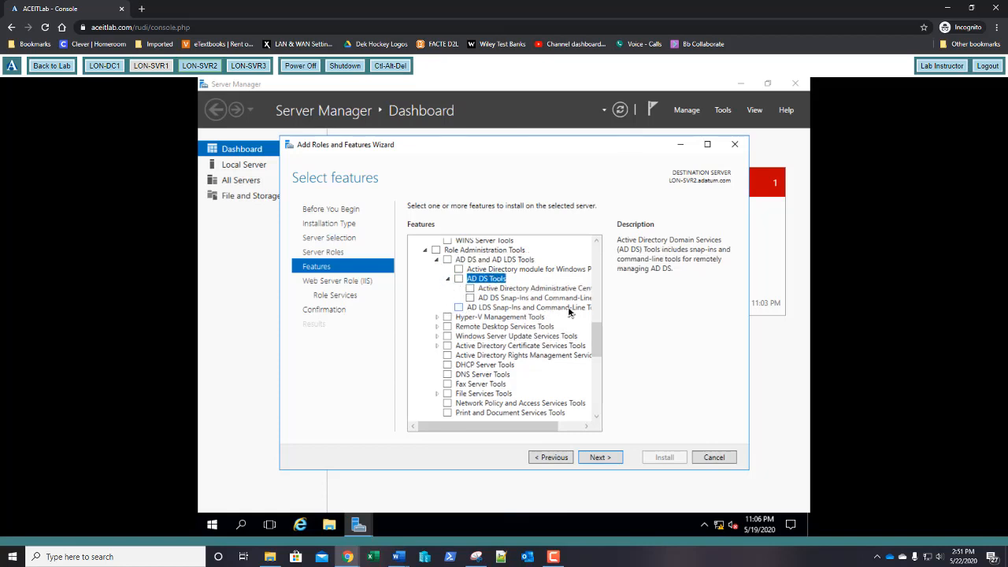
left_click(533, 271)
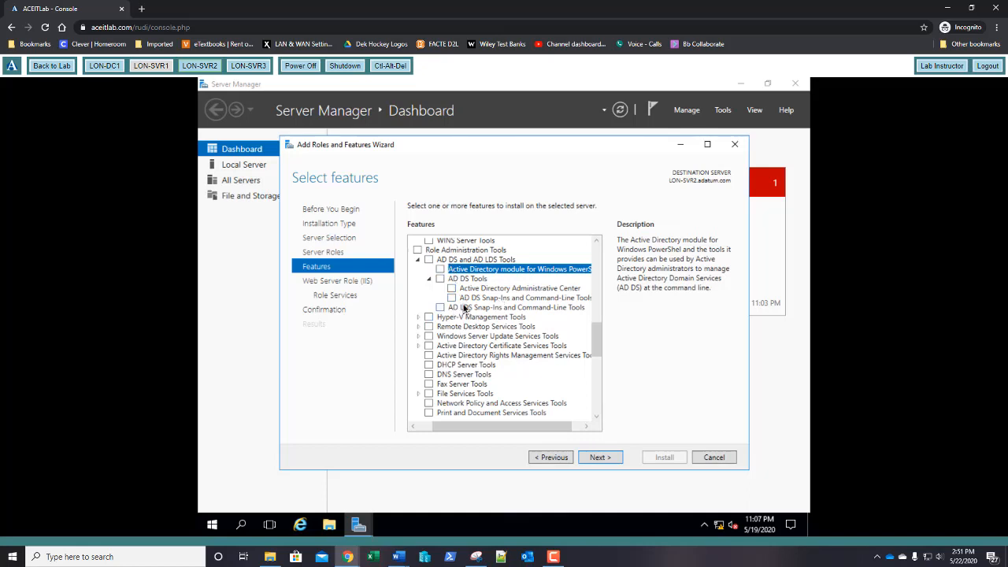
left_click(430, 260)
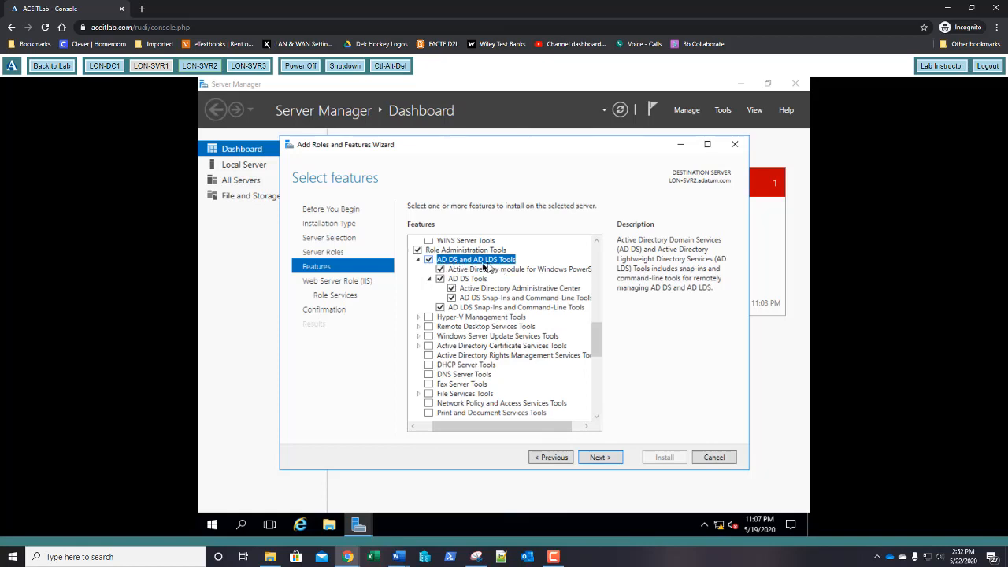
left_click(430, 264)
left_click_drag(596, 360, 535, 438)
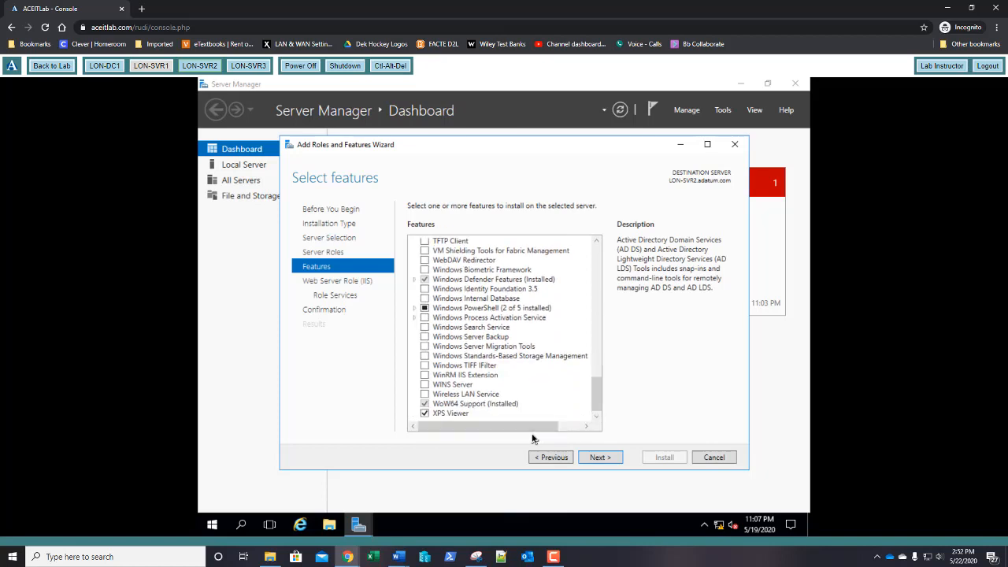
Step: Keep the default IIS role services and install Web Server (IIS), Telnet Client and RSAT
left_click(598, 458)
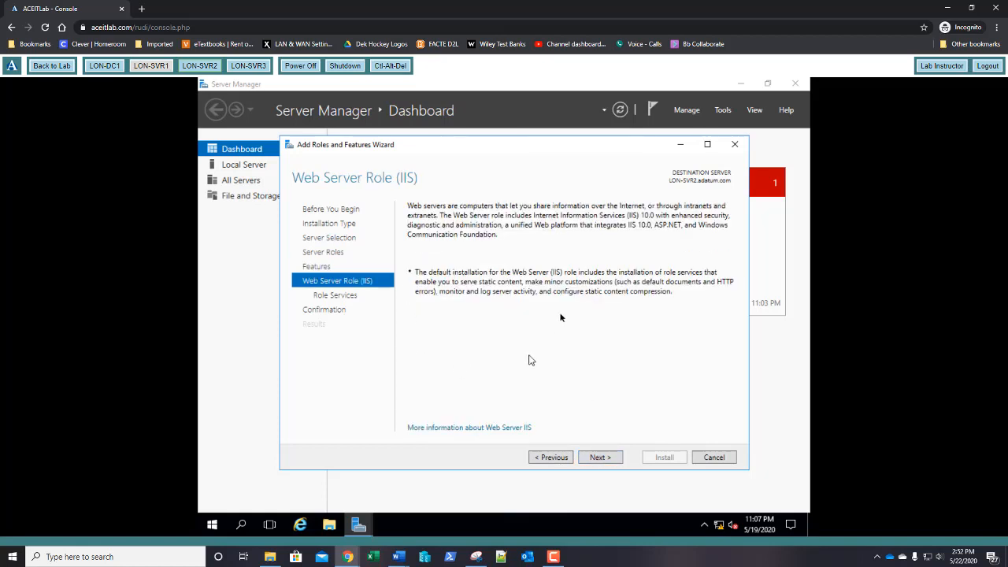
left_click(601, 458)
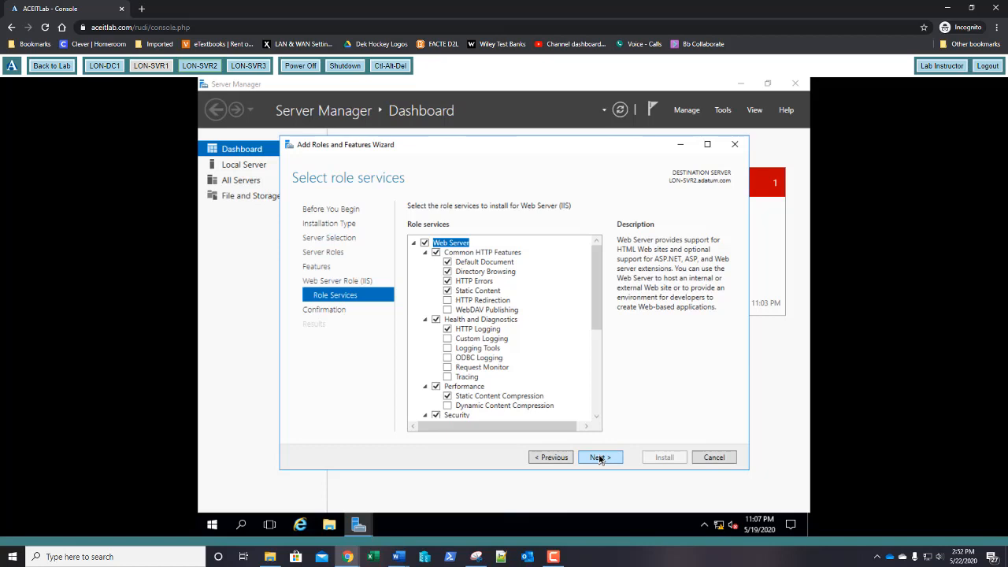
left_click(600, 458)
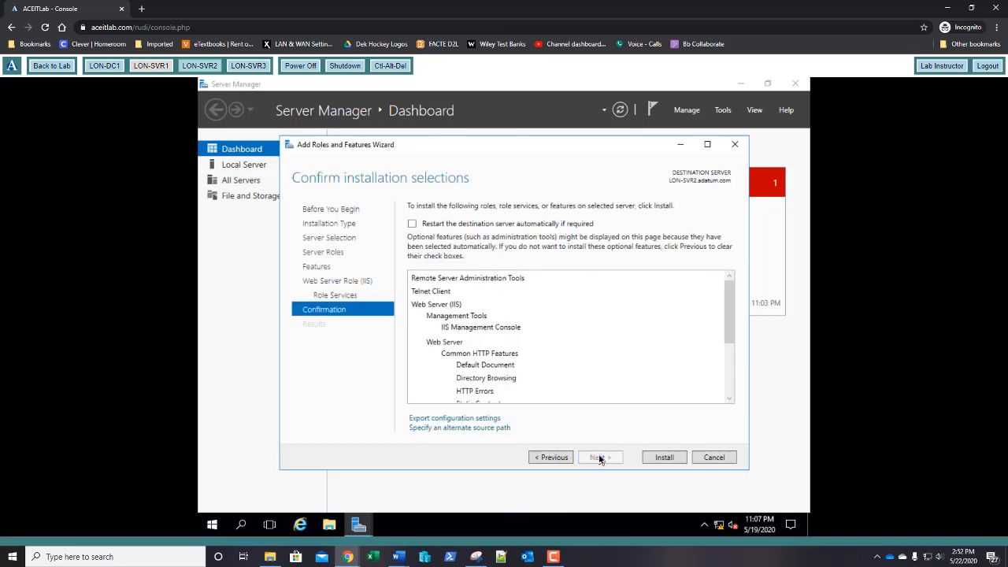
left_click(666, 458)
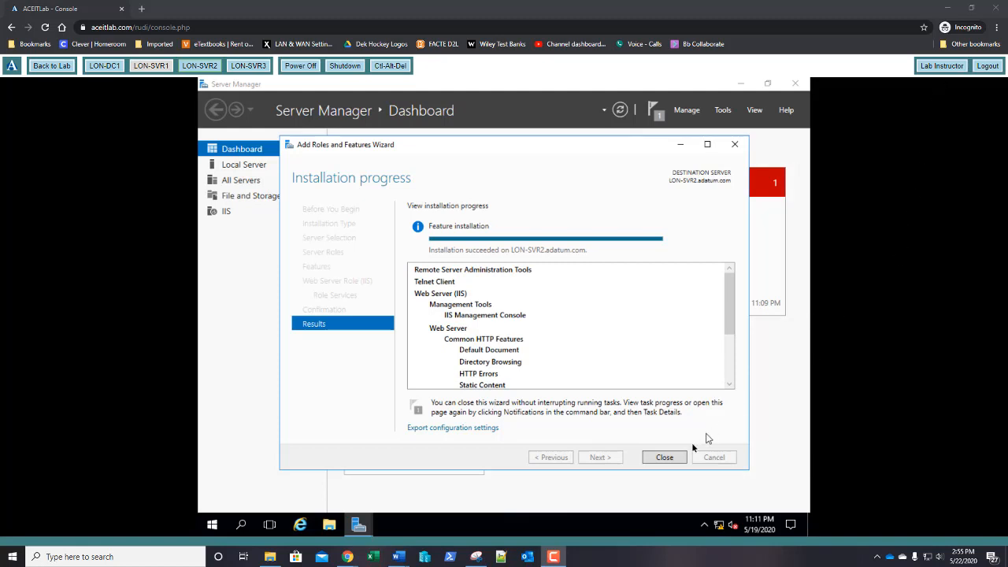
Step: Close the finished Add Roles and Features wizard
left_click(665, 457)
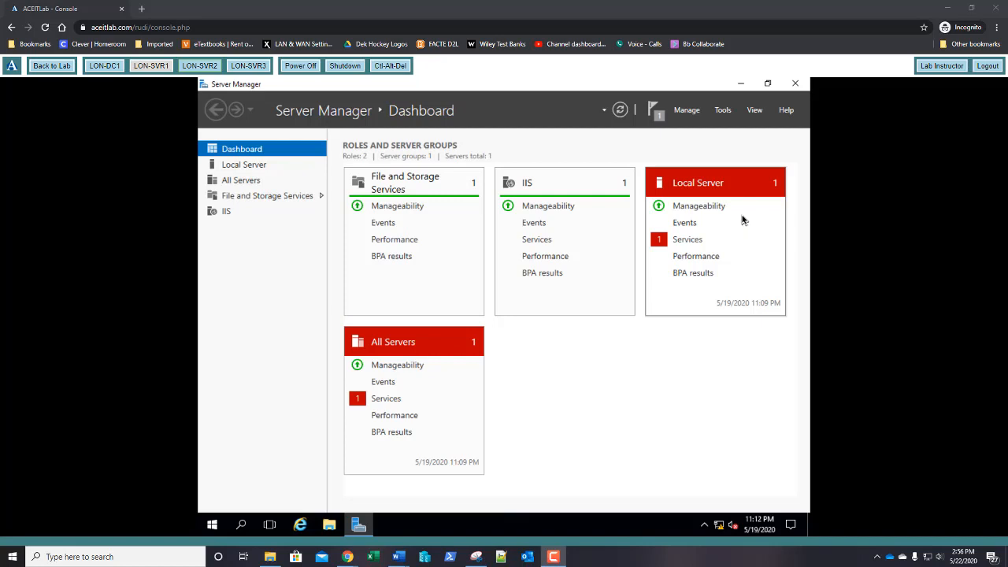
left_click(722, 111)
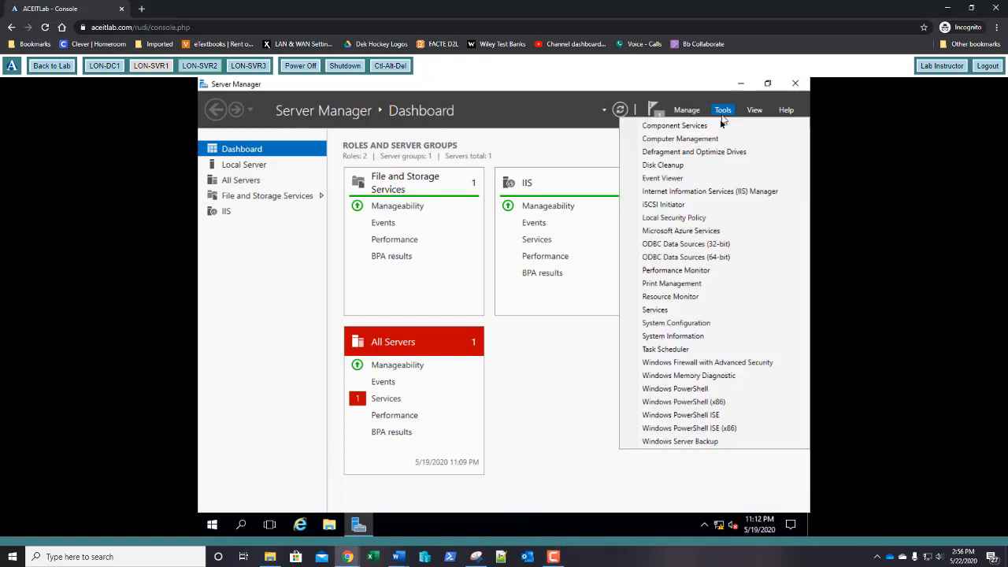
left_click(703, 140)
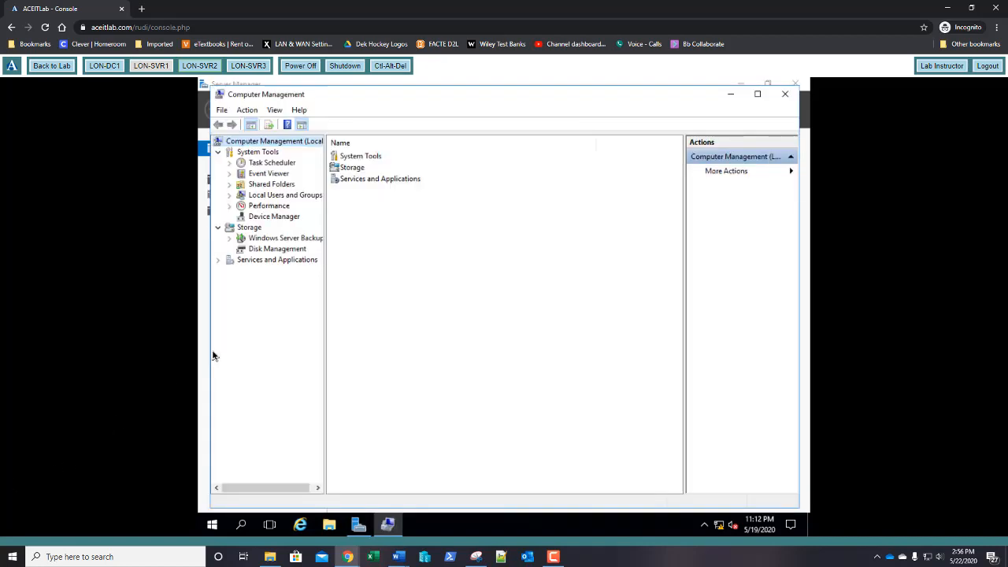
left_click(277, 249)
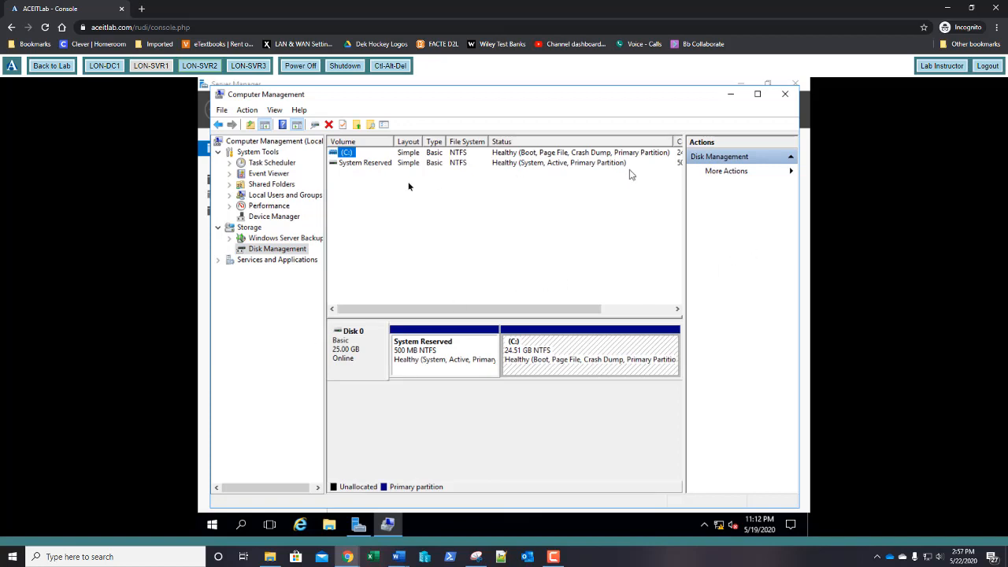
left_click(785, 96)
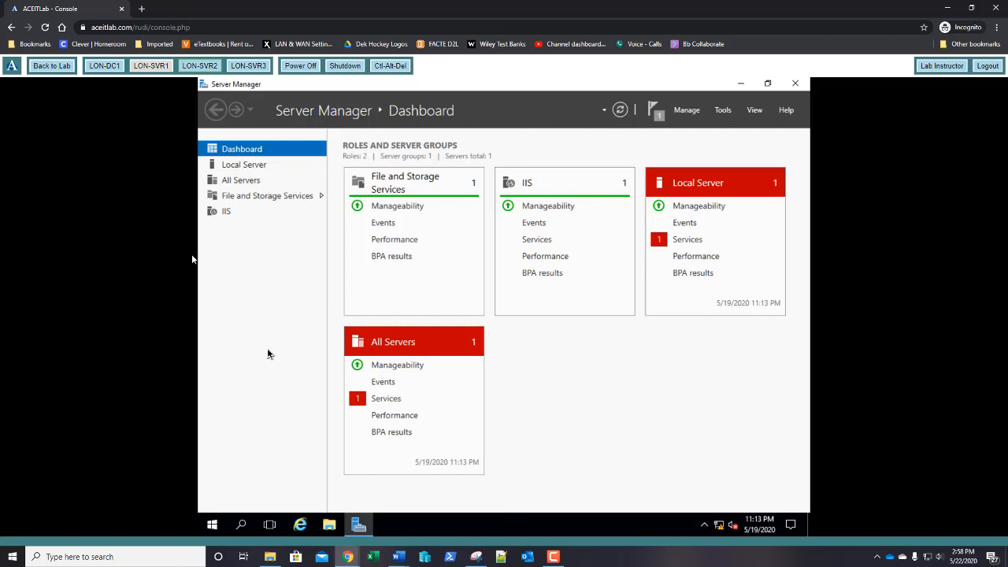
Step: Start a new Add Roles and Features wizard as a role-based installation on this server
left_click(688, 111)
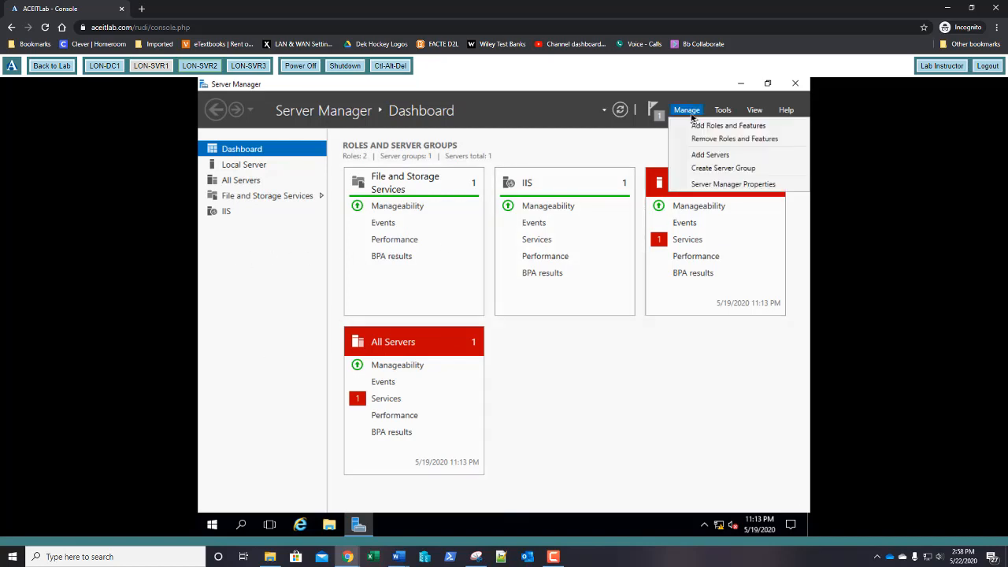
left_click(693, 126)
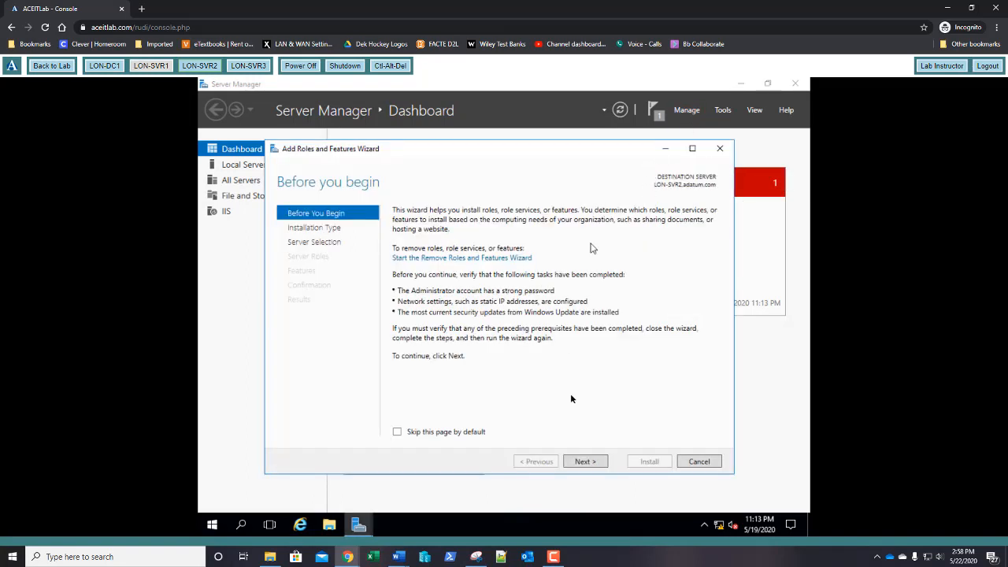
left_click(583, 461)
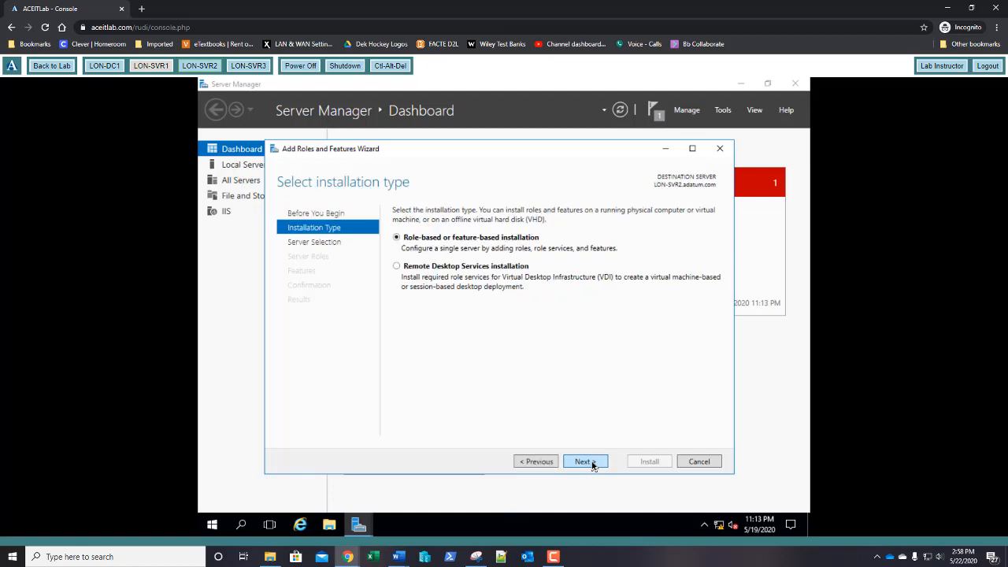
left_click(592, 465)
left_click(592, 465)
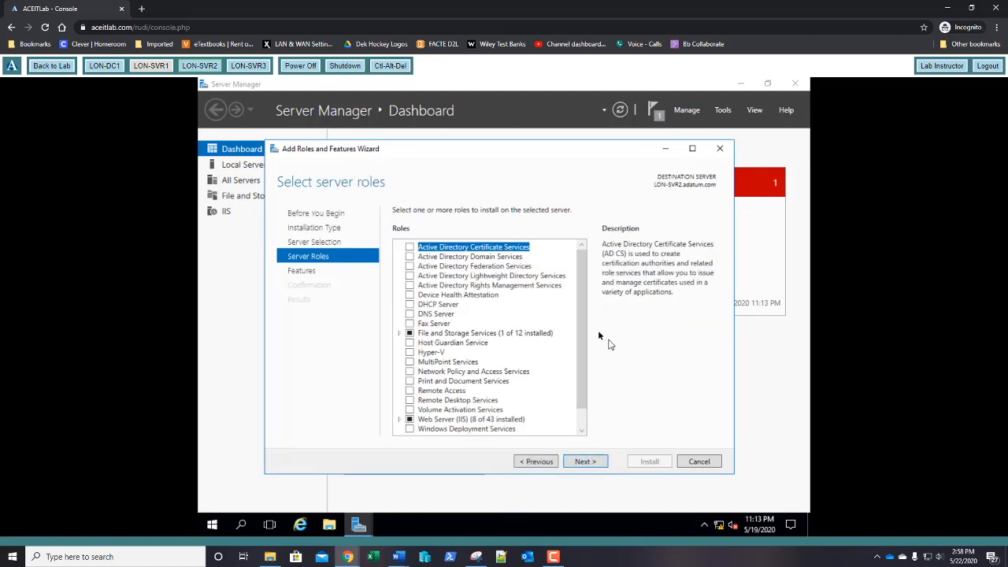
Step: Select the DHCP Server role with its required management tools and continue to features
left_click(410, 304)
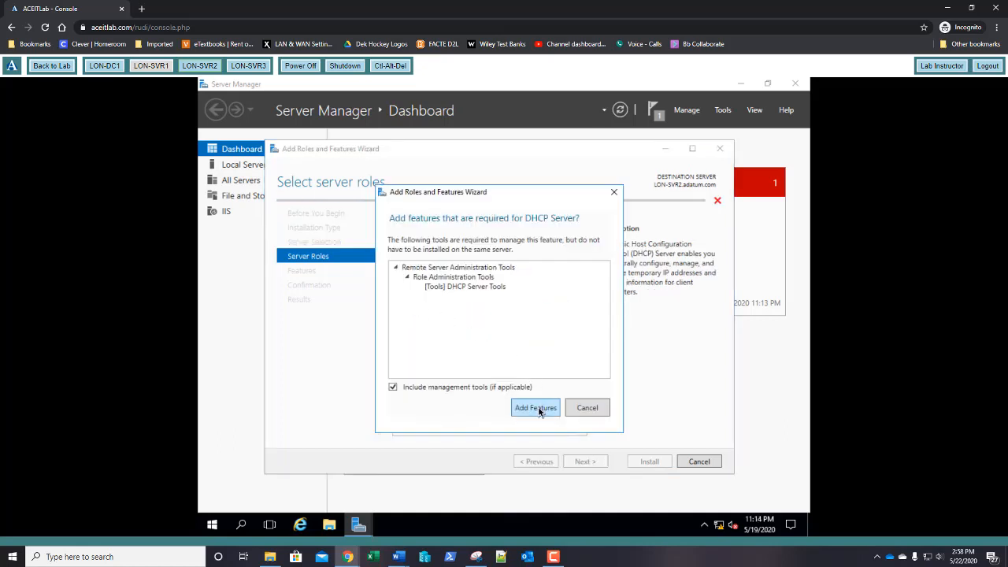
left_click(535, 408)
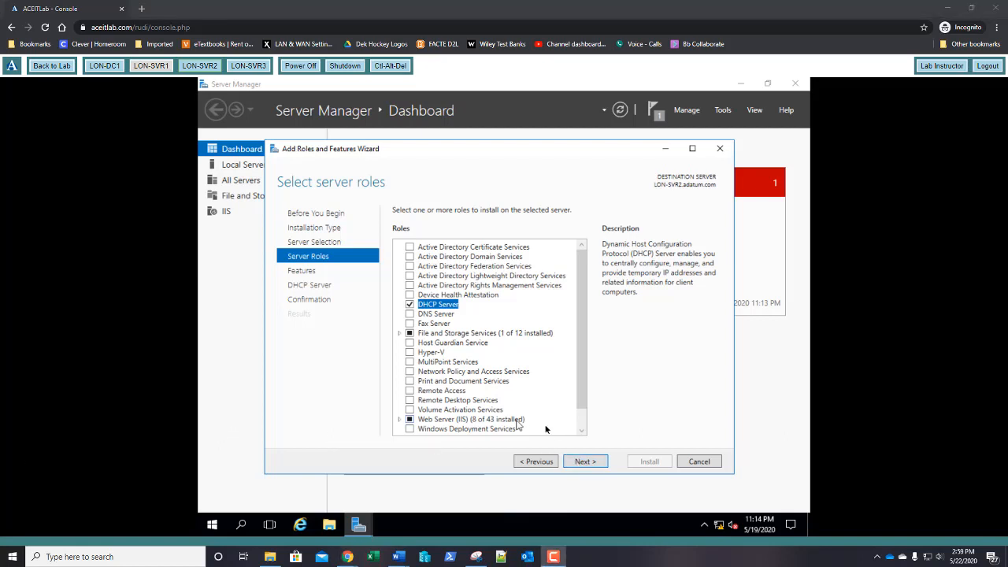
left_click(597, 465)
left_click(595, 464)
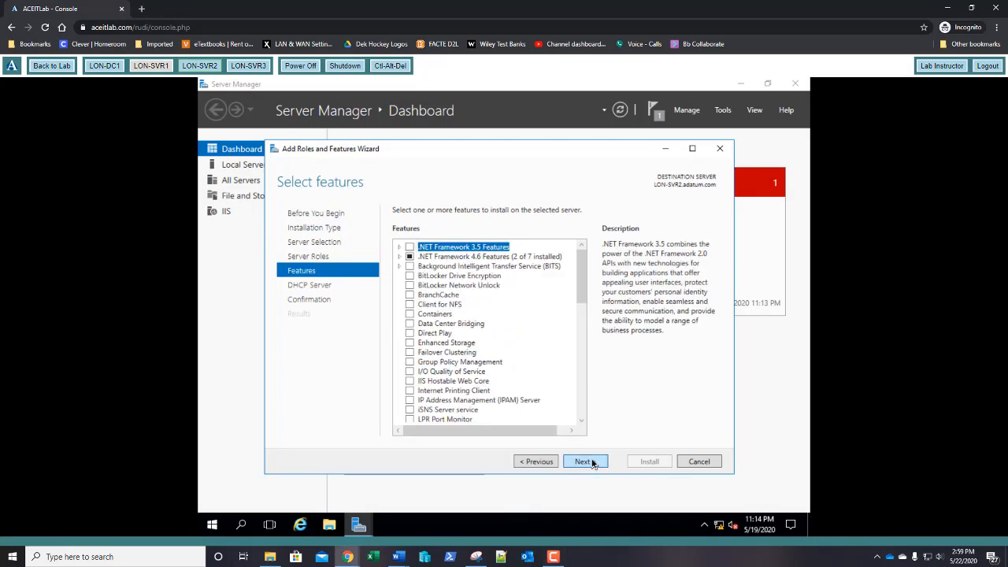
Step: Continue past features and the DHCP Server page, then install DHCP Server with its tools
left_click(593, 464)
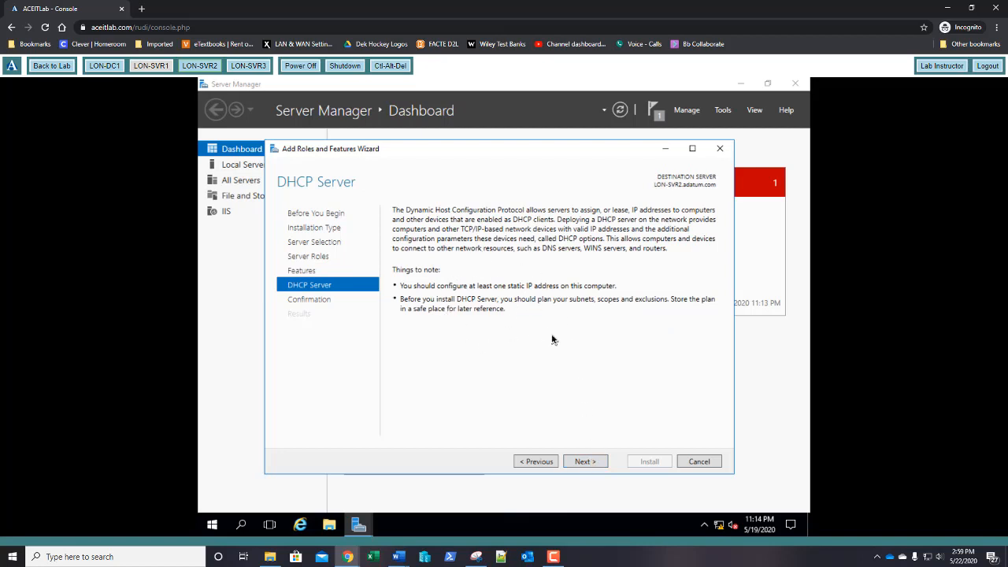
left_click(585, 462)
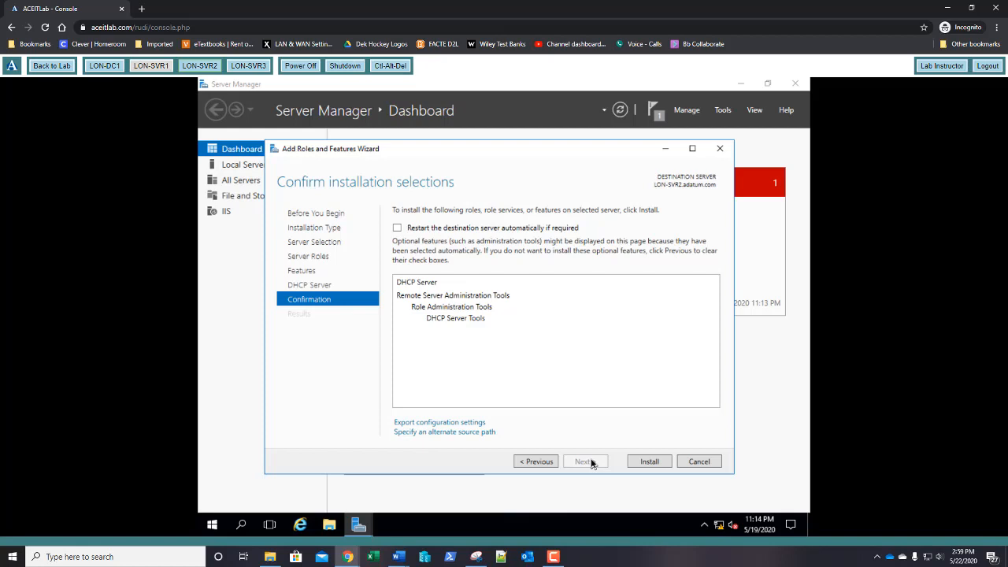
left_click(649, 462)
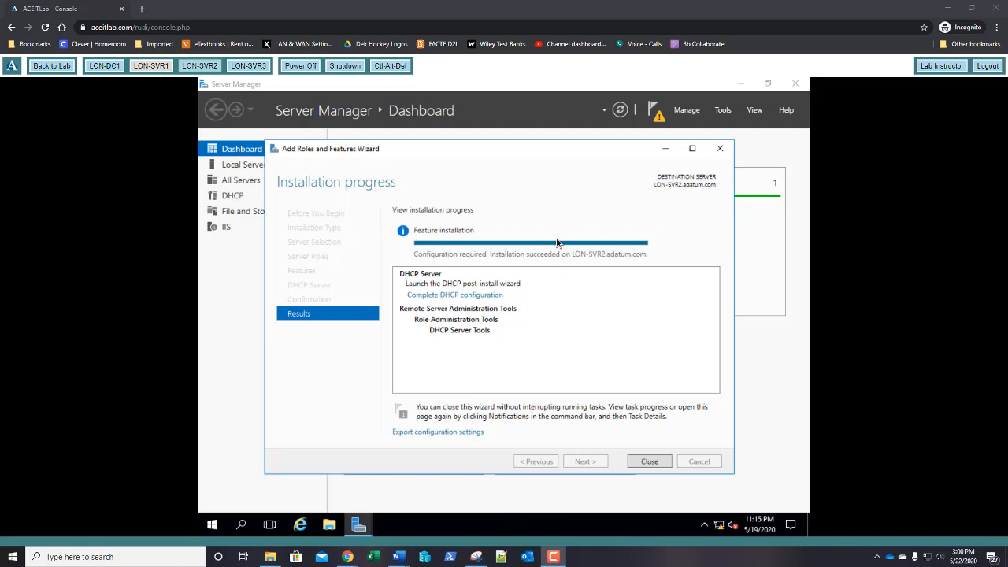
Step: Launch the DHCP post-install configuration from the installation results
left_click(454, 296)
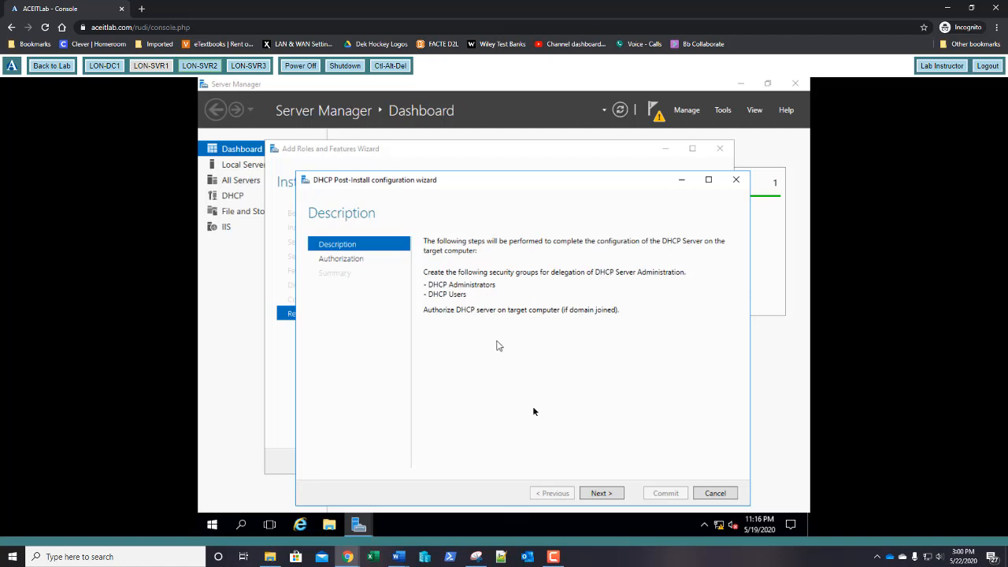
Step: Commit the DHCP security groups and server authorization, then close both wizards
left_click(601, 493)
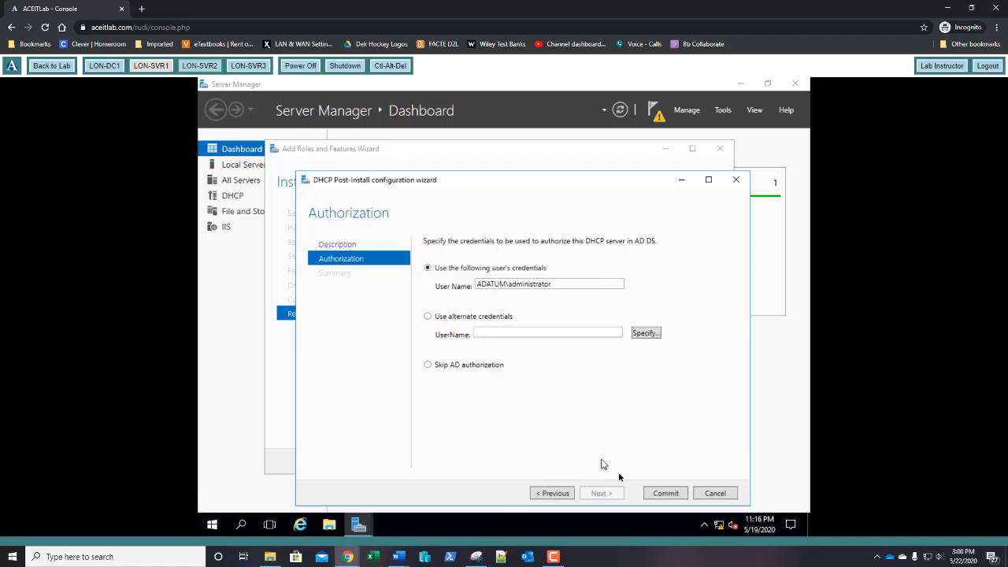
left_click(666, 493)
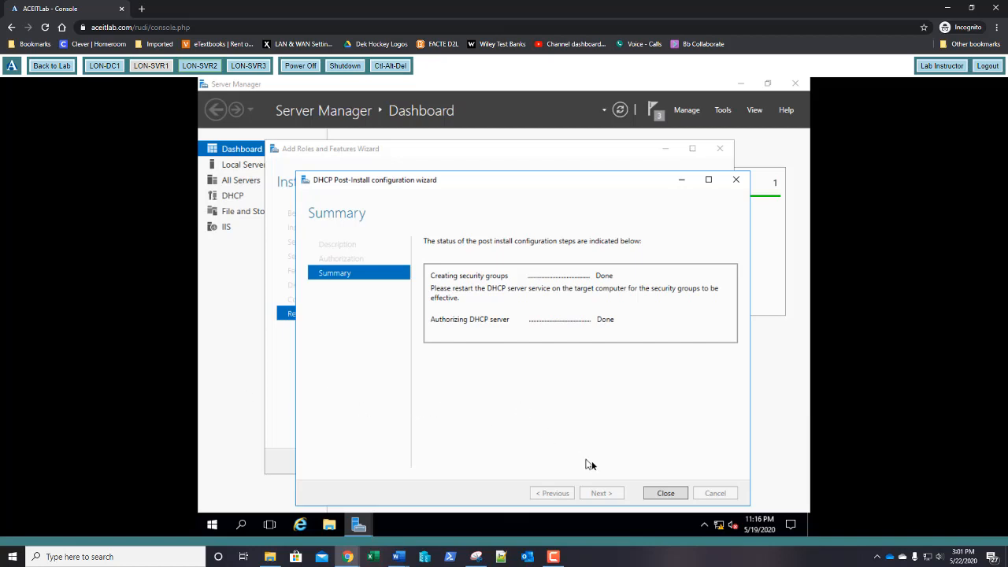
left_click(668, 494)
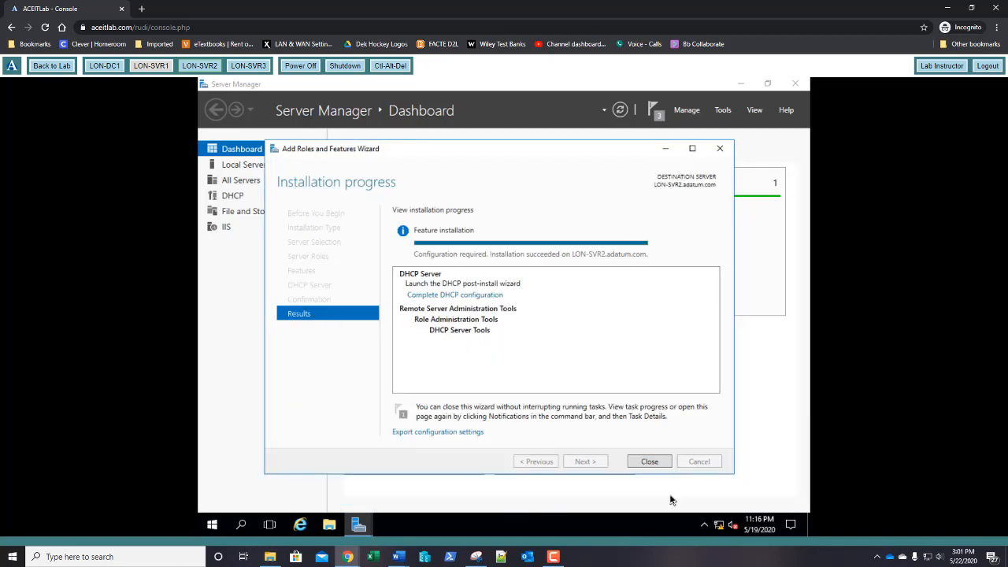
left_click(648, 463)
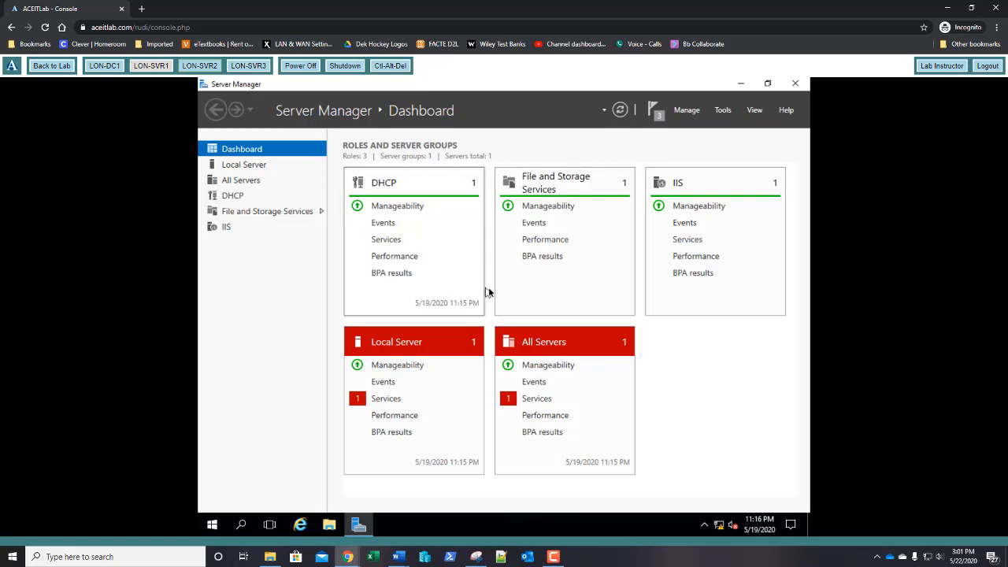
Step: Open the DHCP management console and enlarge it to show the full server name
left_click(725, 112)
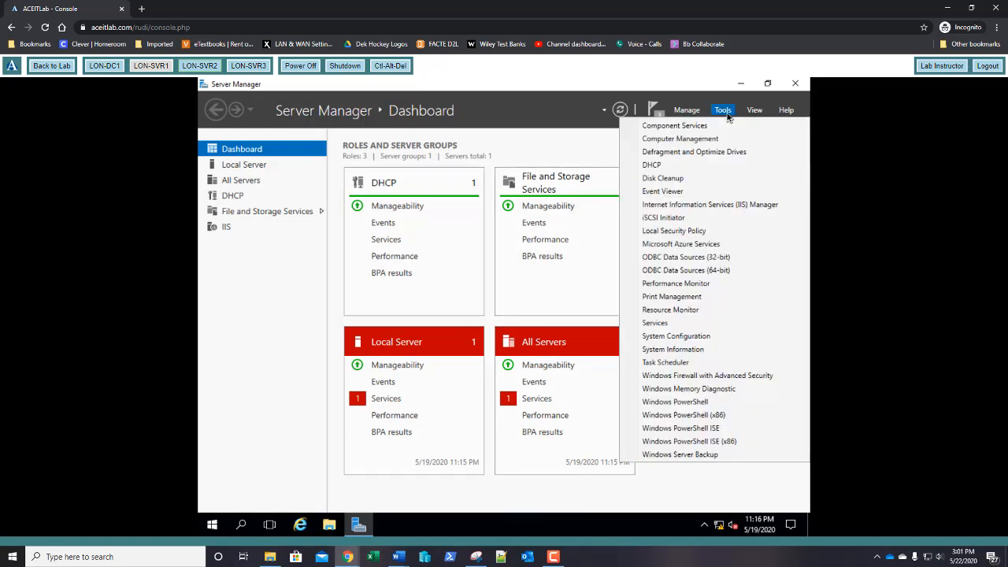
left_click(685, 167)
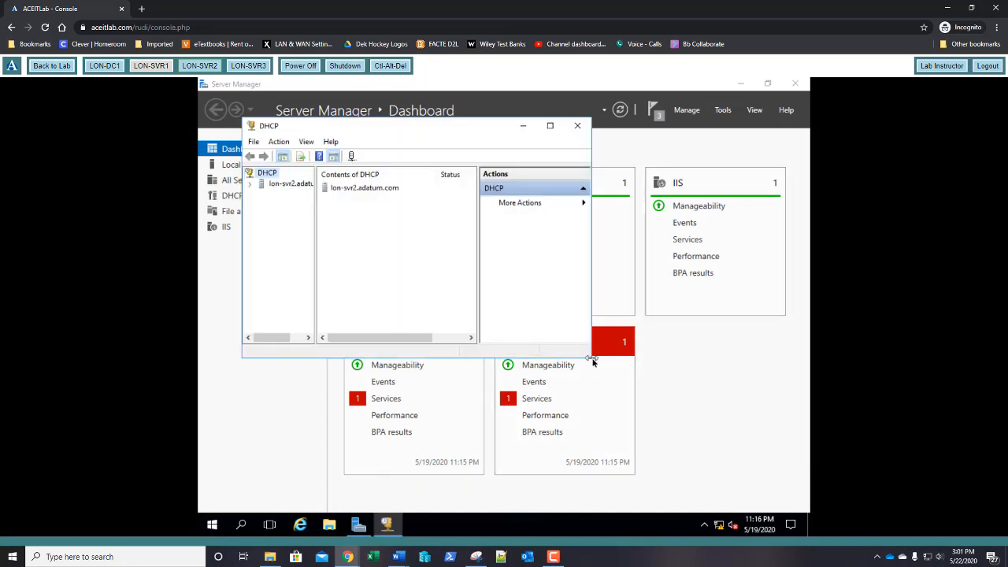
left_click_drag(593, 361, 786, 493)
left_click_drag(316, 320, 352, 325)
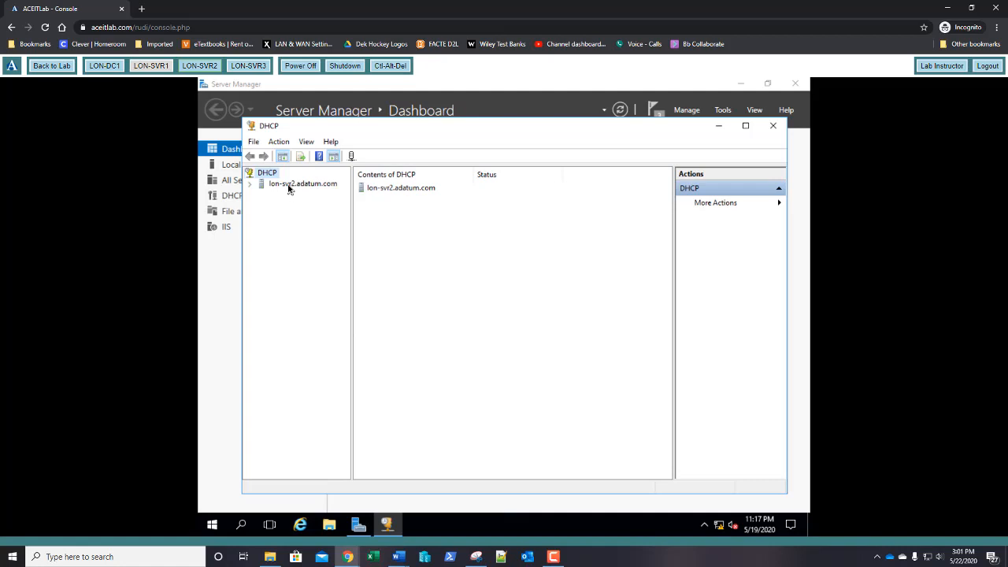
Step: Expand lon-svr2.adatum.com and IPv4, then start a New Scope
double_click(290, 185)
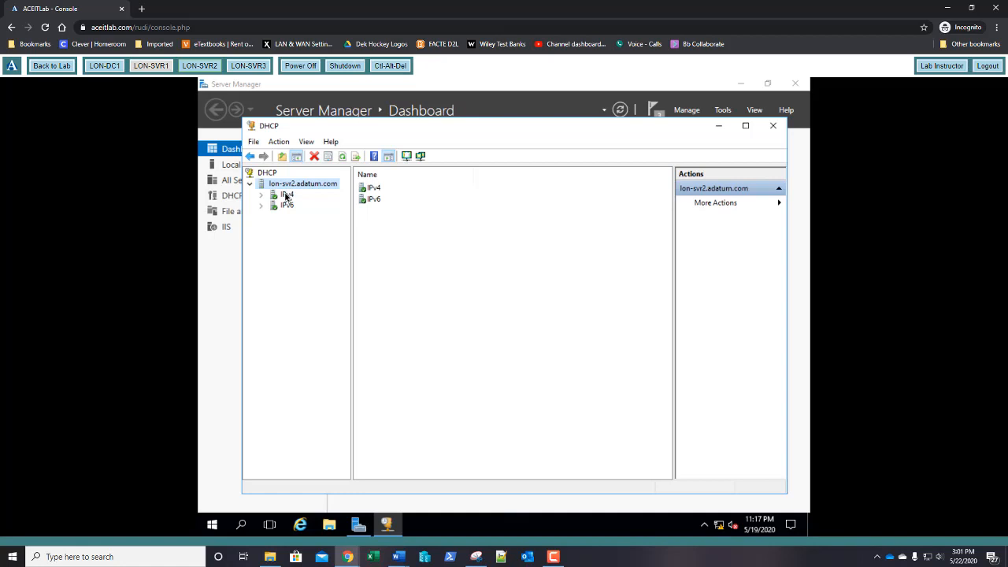
double_click(286, 195)
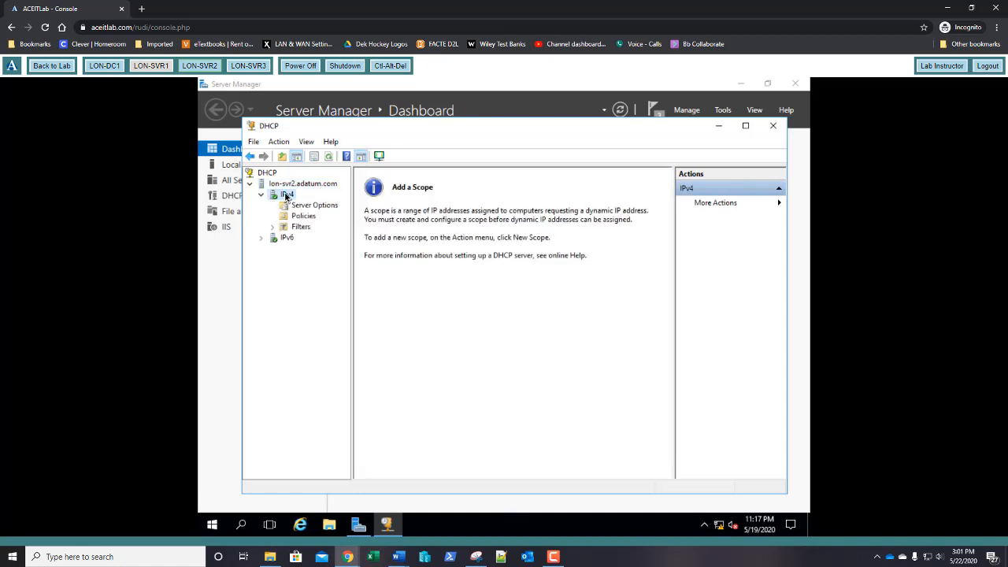
right_click(286, 195)
left_click(300, 221)
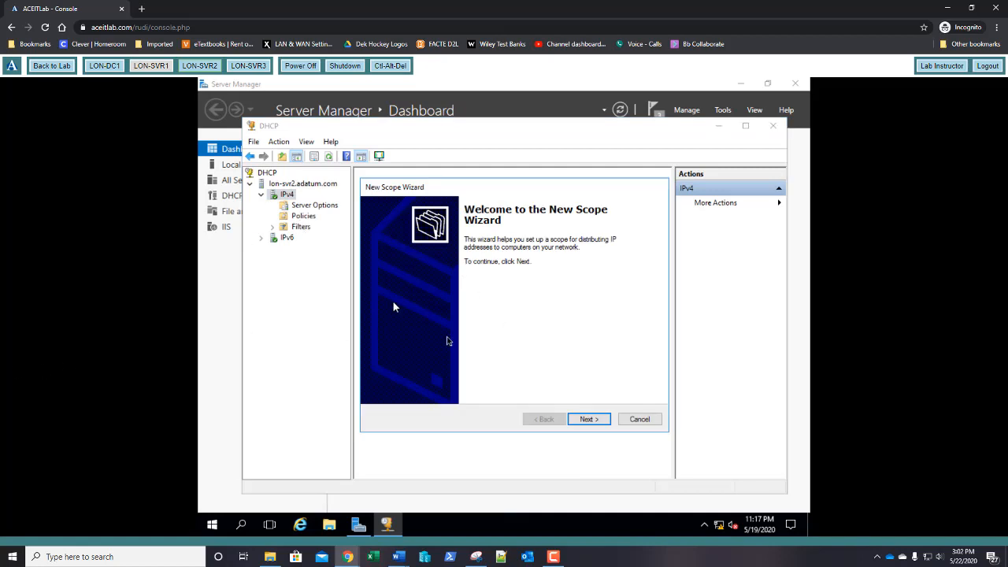
Step: Name the new scope 'Main Scope'
left_click(589, 419)
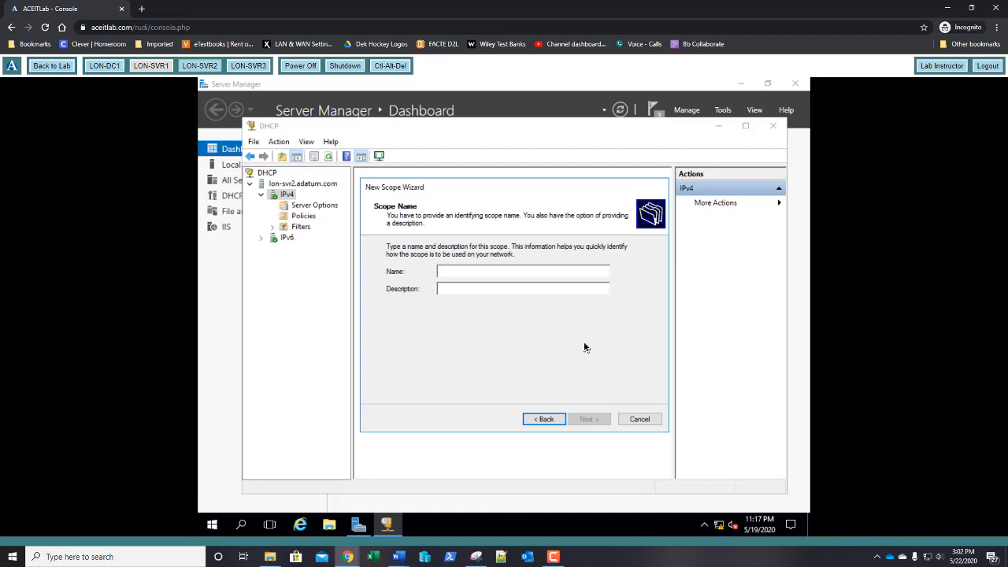
type("Main ")
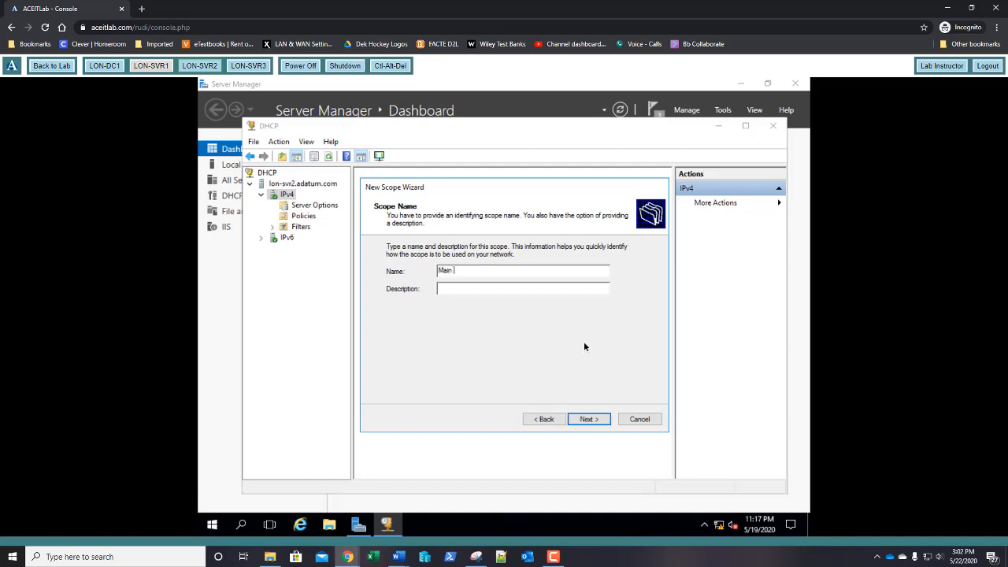
type("Scope")
key("Return")
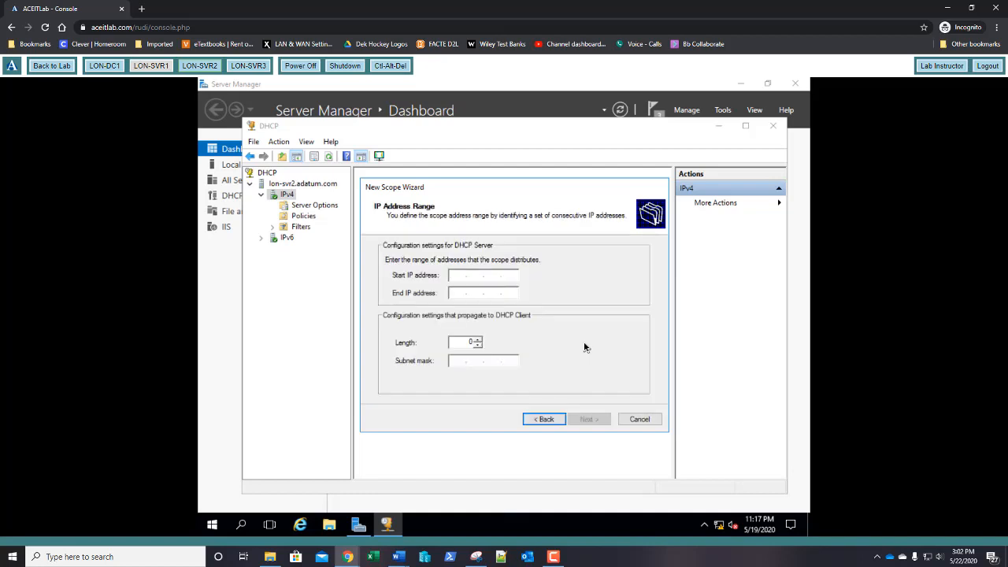
Step: Set the scope address range from 192.168.1.30 to 192.168.1.40
type("192 . 168 . 1 . 30")
key("Tab")
type("192.168.")
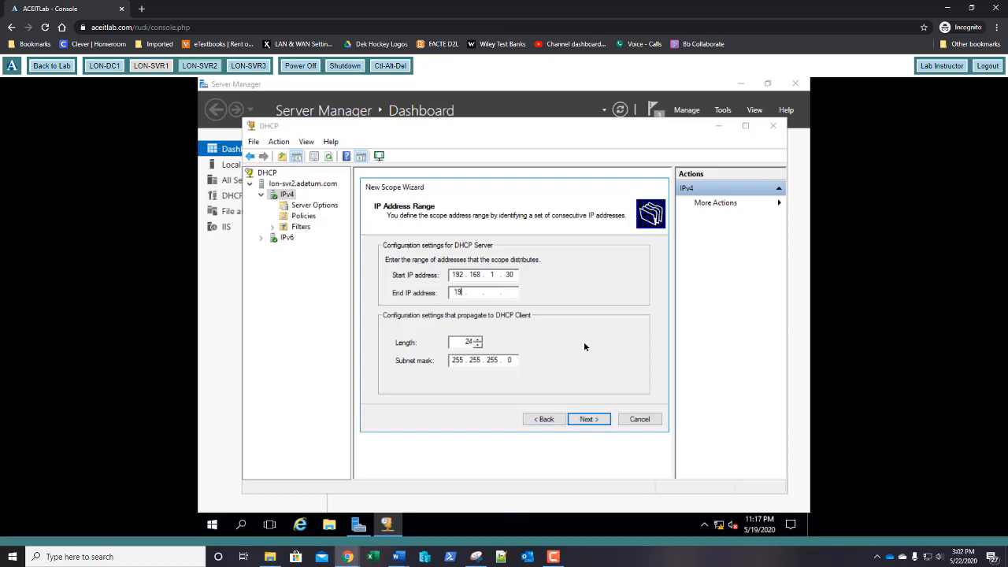
type("1.40")
key("Return")
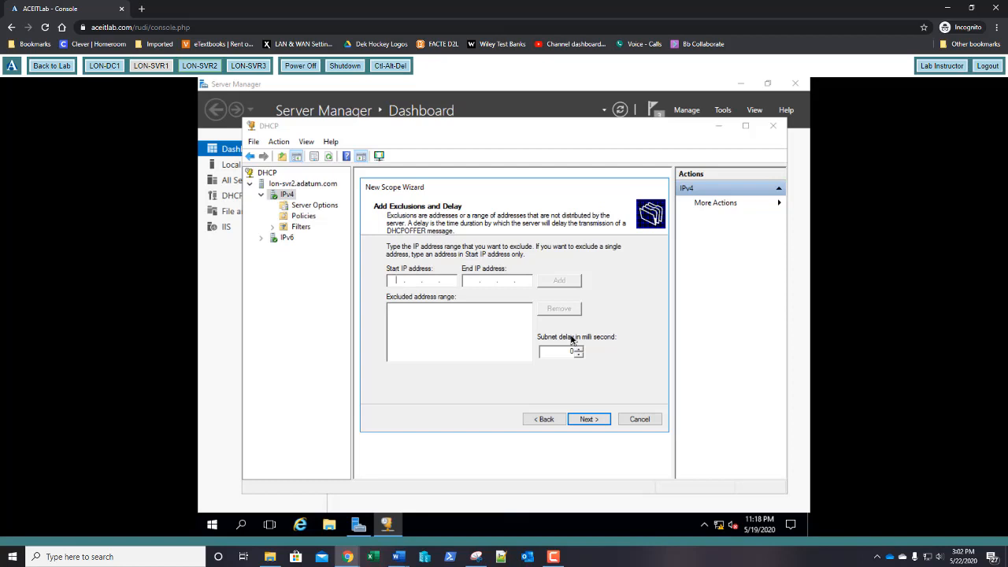
Step: Skip exclusions, set a 1-day lease, accept default options, and activate Main Scope
key("Return")
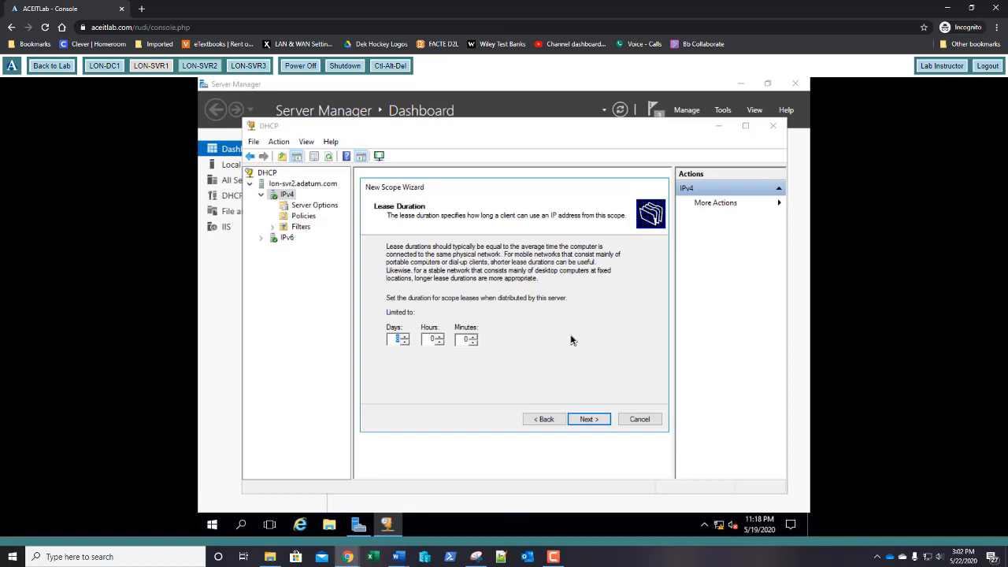
type("1")
key("Return")
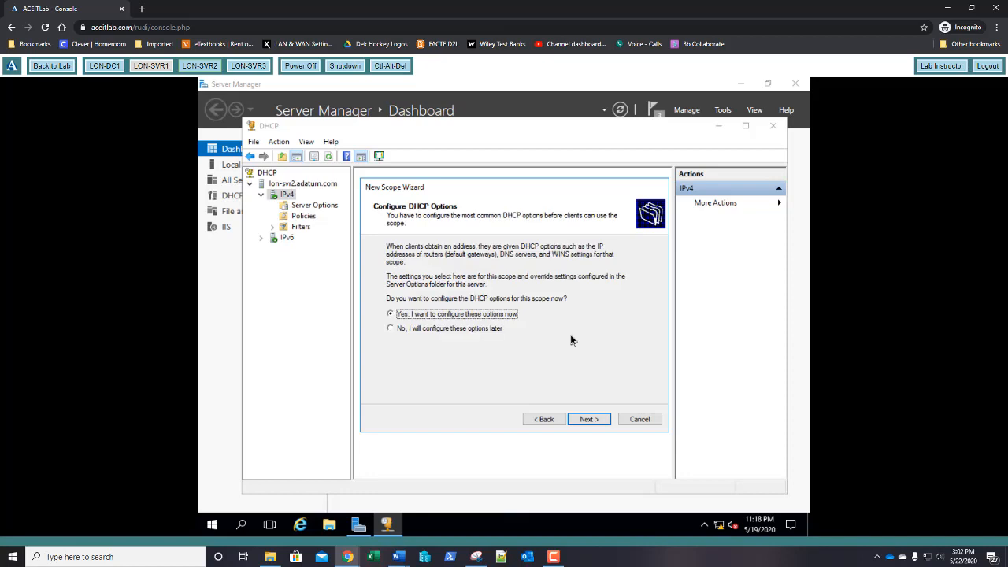
key("Return")
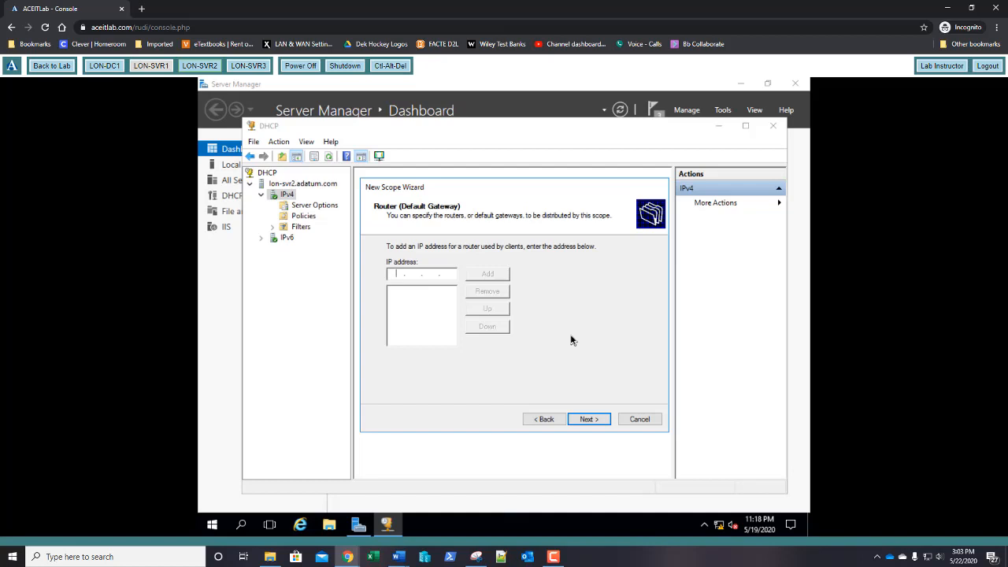
key("Return")
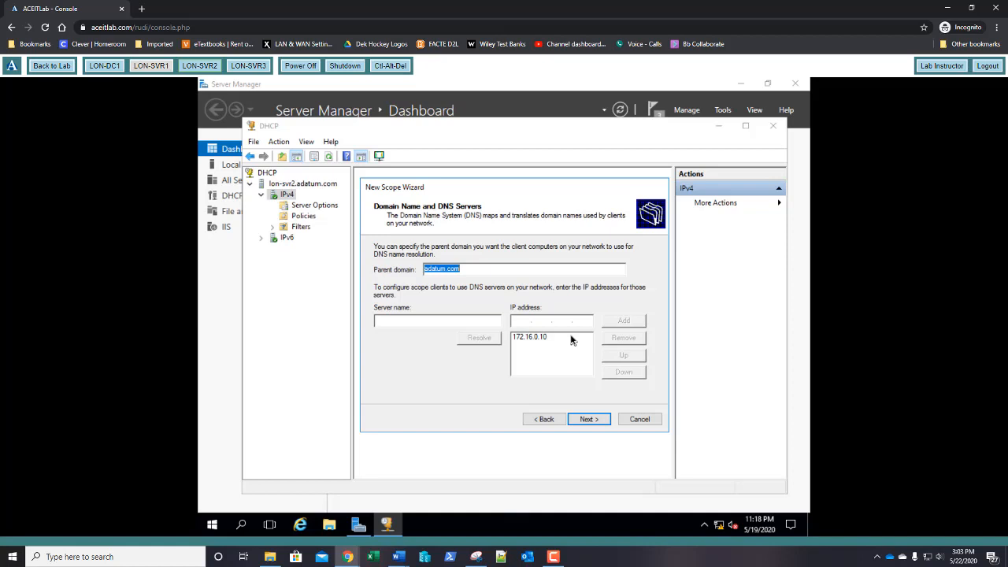
key("Return")
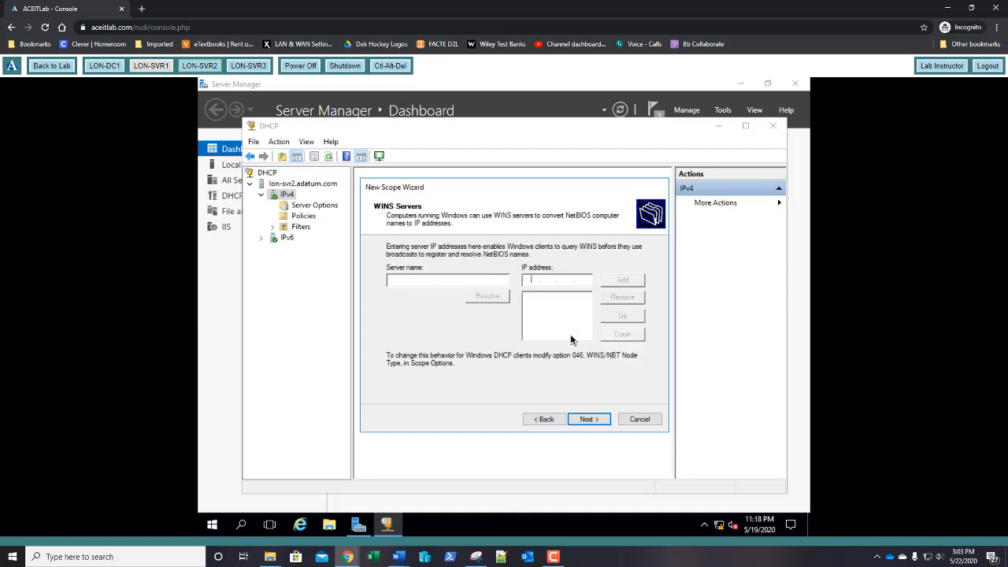
key("Return")
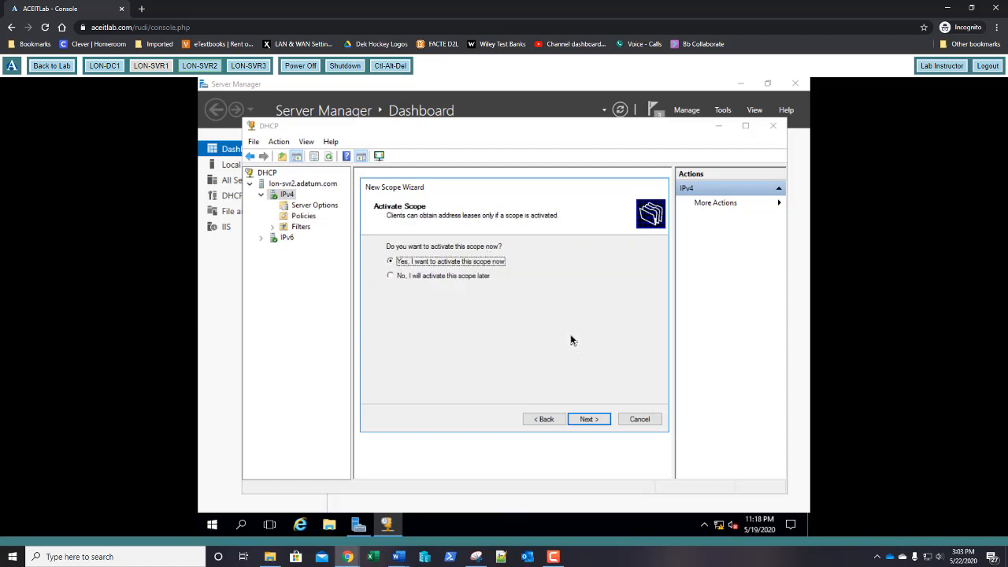
key("Return")
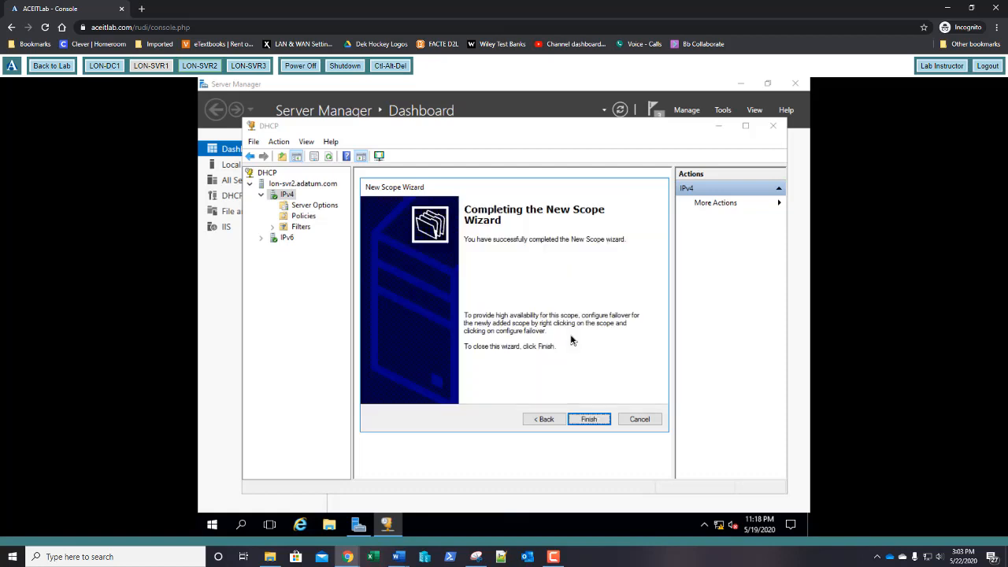
key("Return")
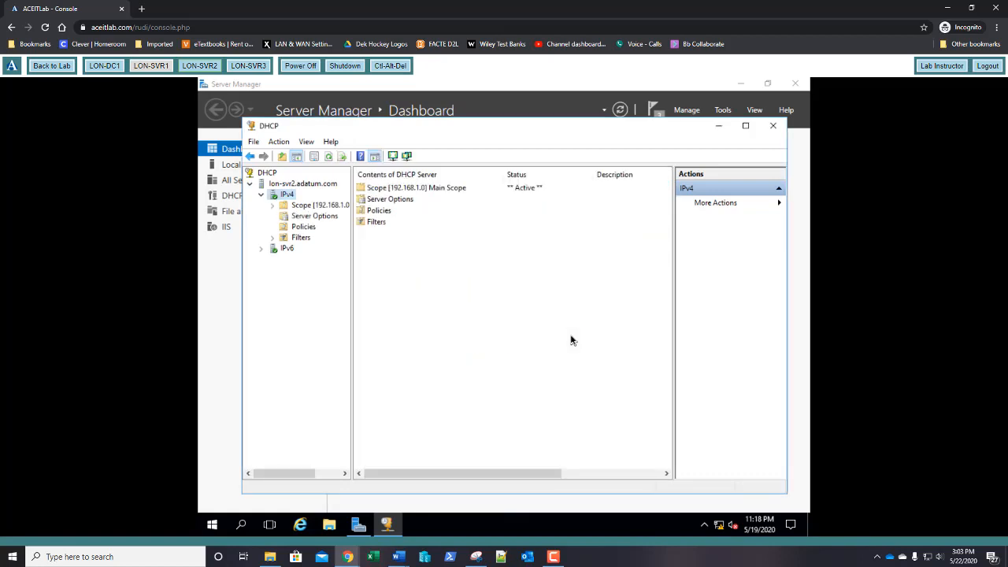
Step: Expand Main Scope, close the DHCP console, and open Server Manager's Manage menu
left_click(273, 208)
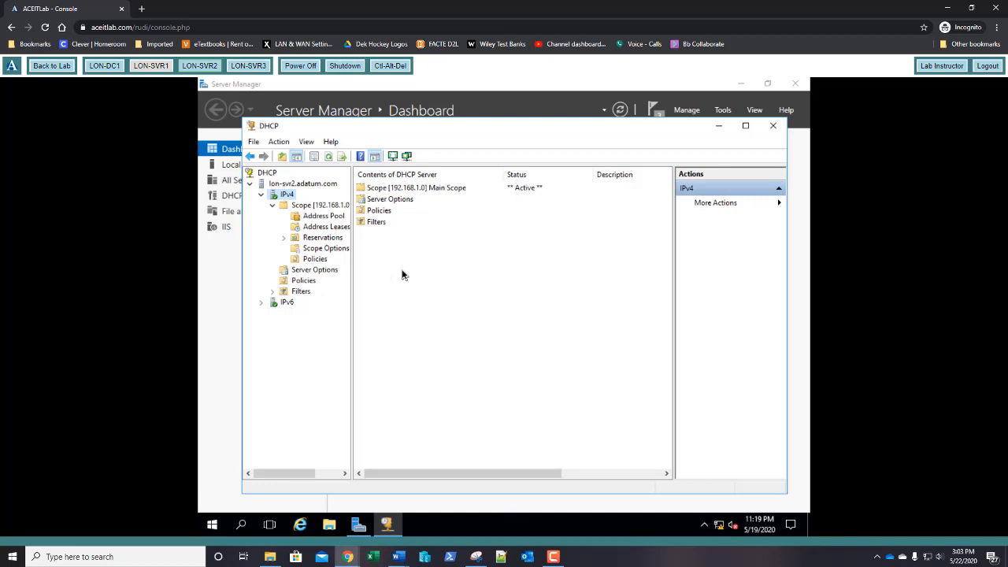
left_click(774, 129)
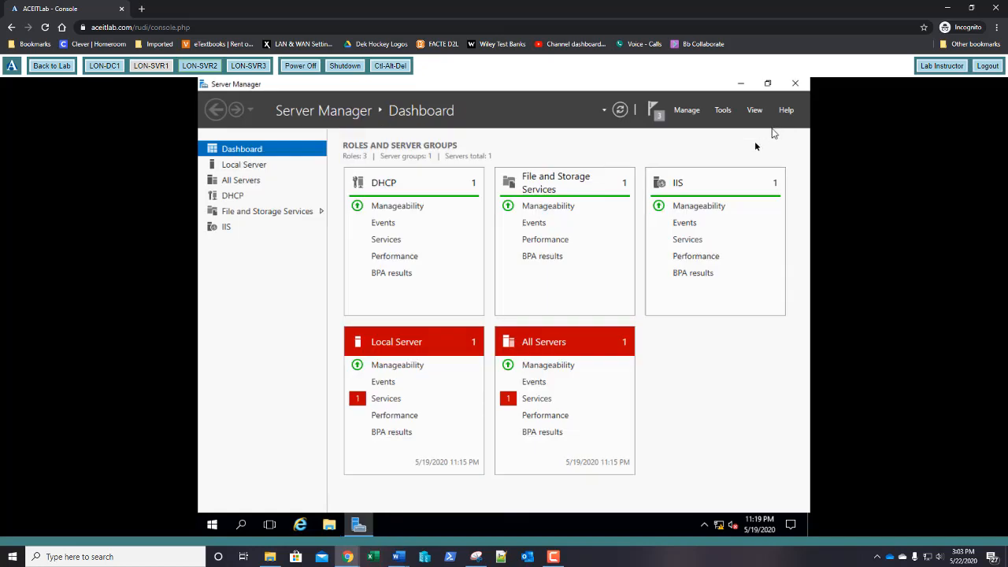
left_click(688, 115)
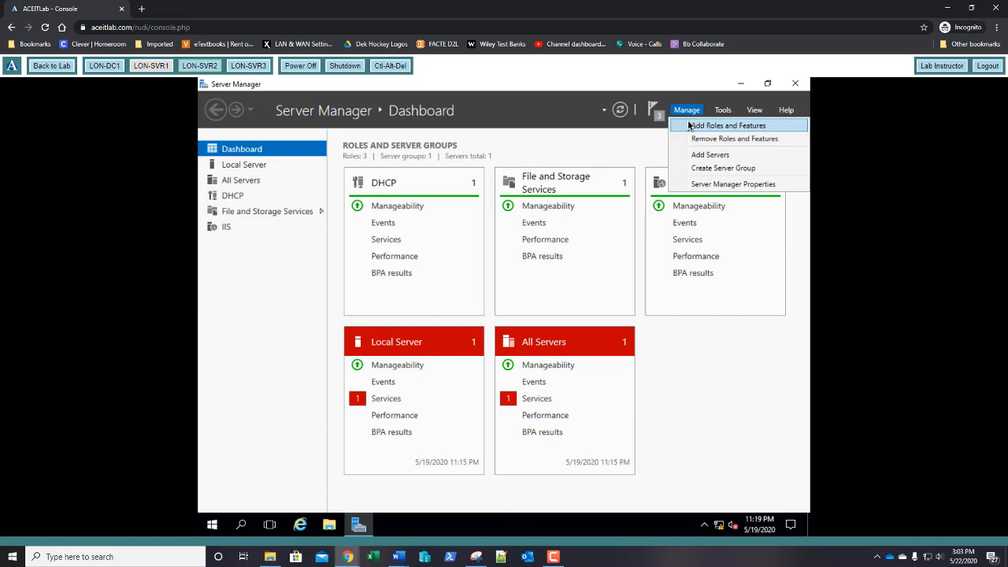
Step: Select the Windows Server Migration Tools feature for LON-SVR2 in Add Roles and Features
left_click(689, 126)
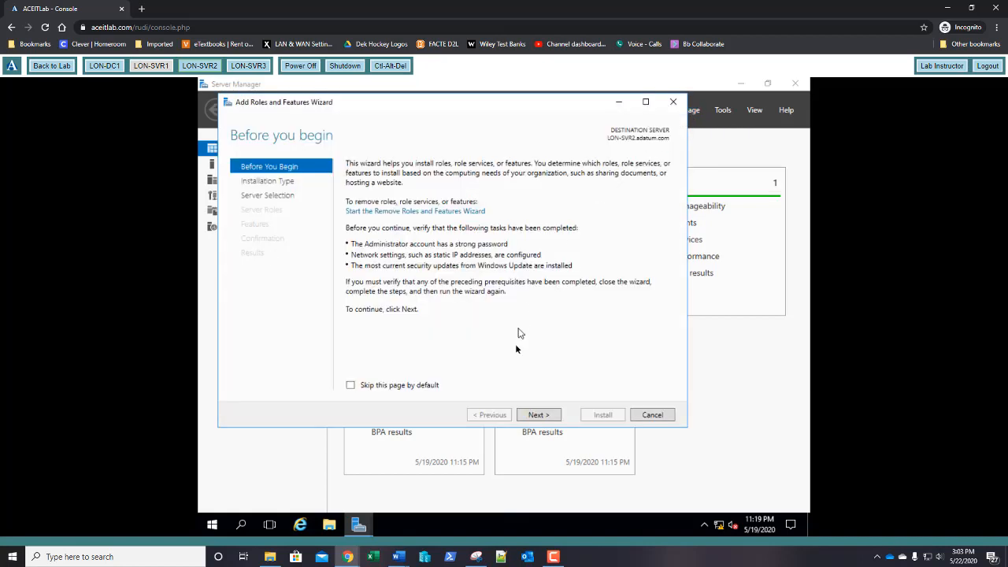
left_click(530, 416)
left_click(531, 417)
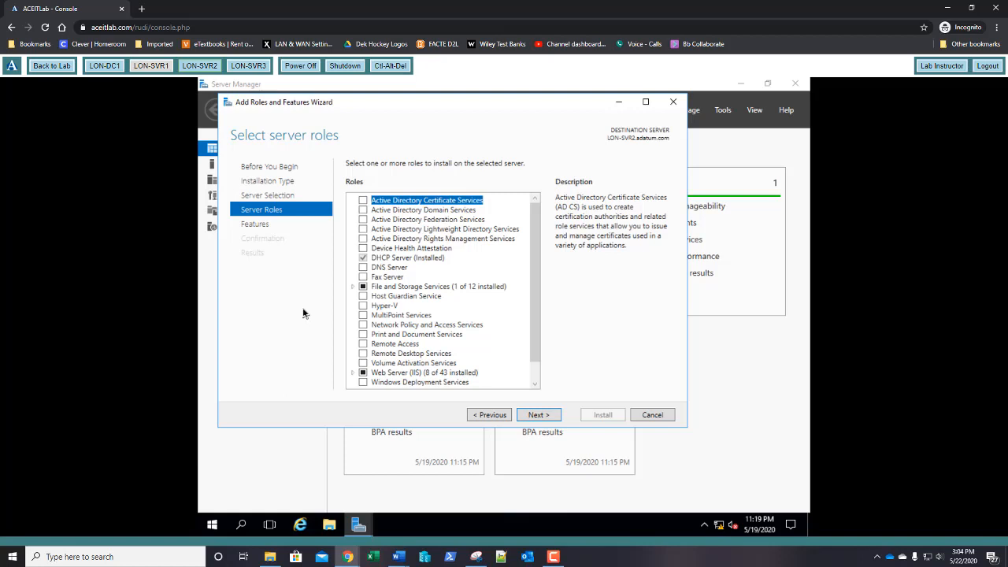
left_click(533, 418)
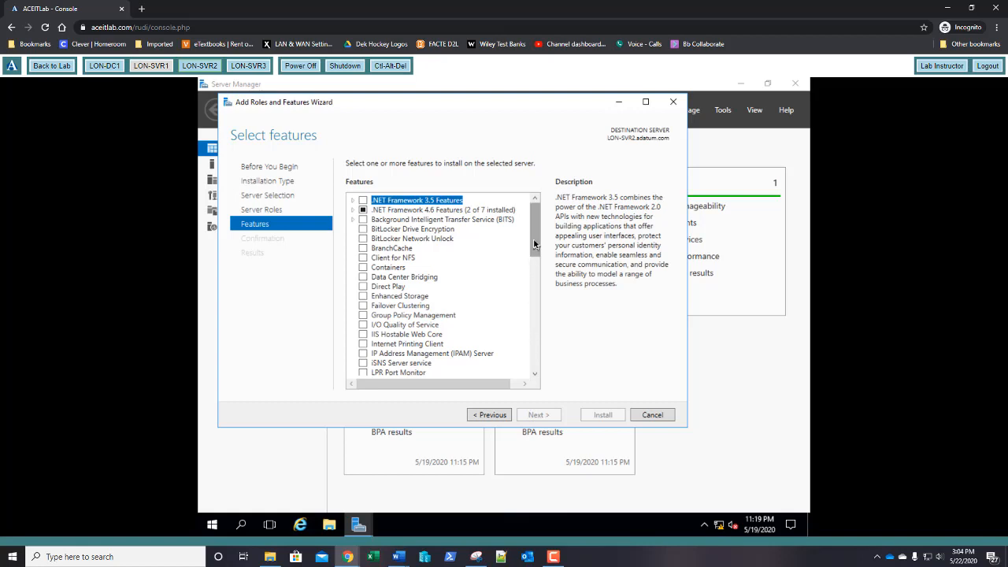
left_click_drag(534, 246, 544, 369)
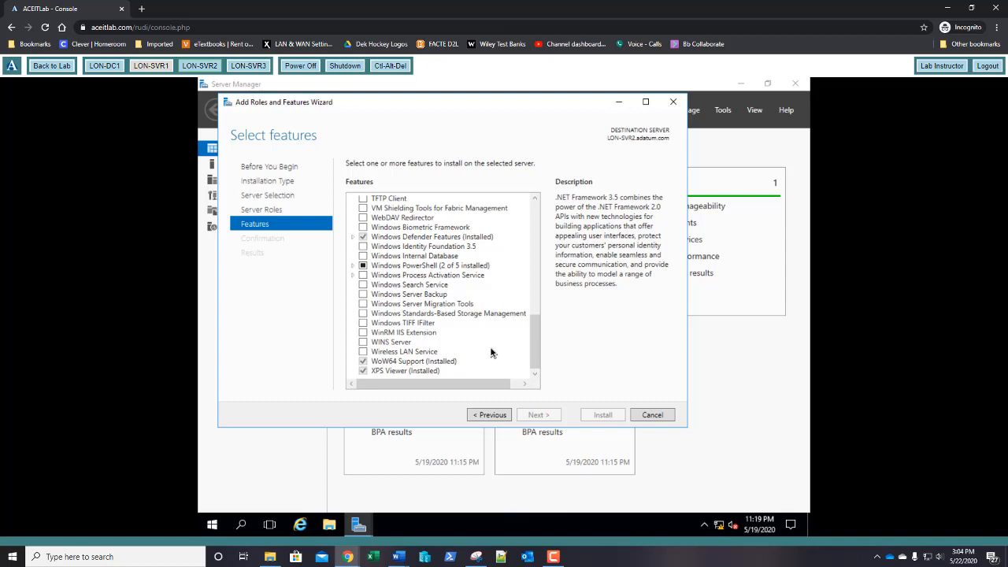
left_click(364, 304)
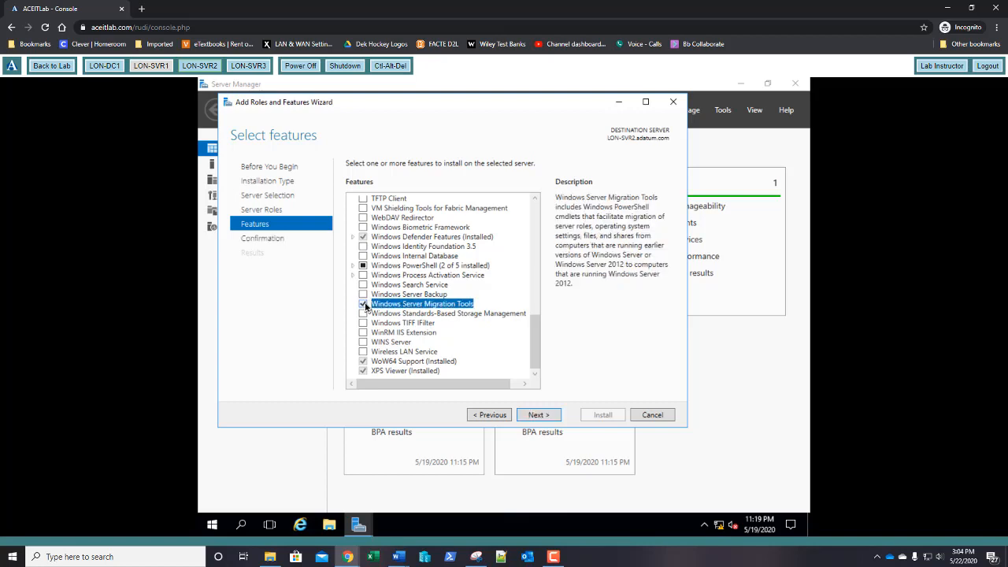
Step: Install Windows Server Migration Tools and close the wizard once it succeeds
left_click(534, 416)
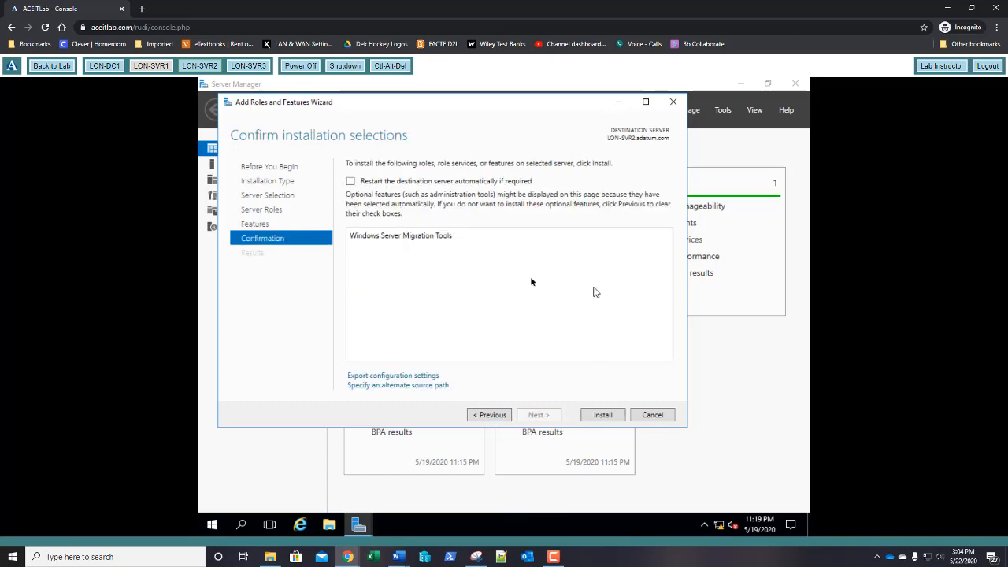
left_click(603, 415)
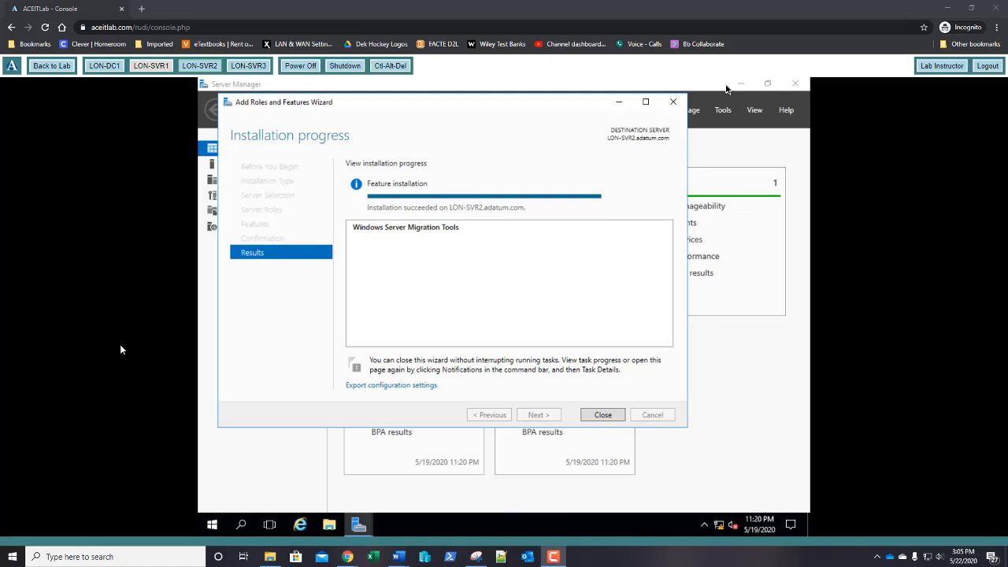
left_click(602, 417)
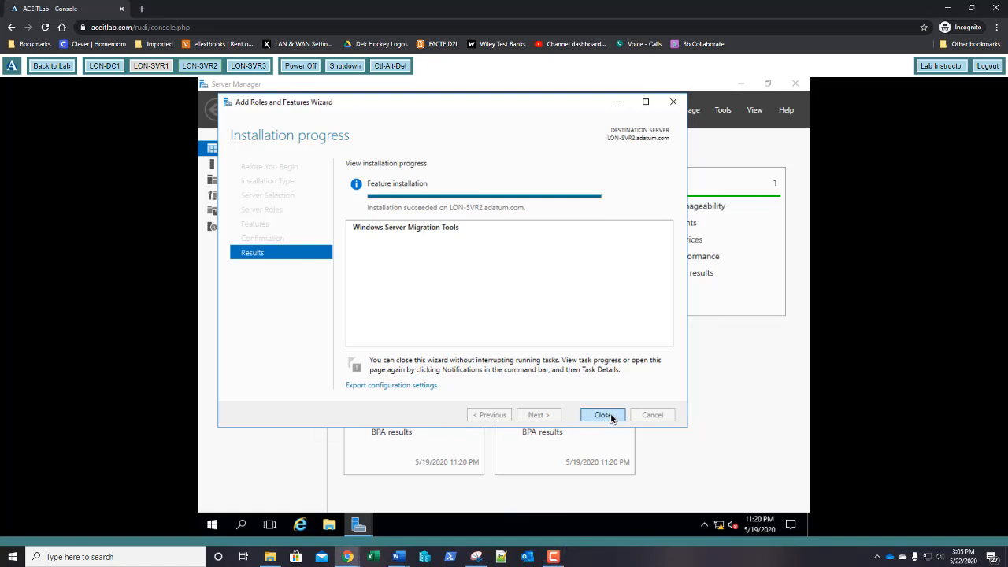
left_click(611, 418)
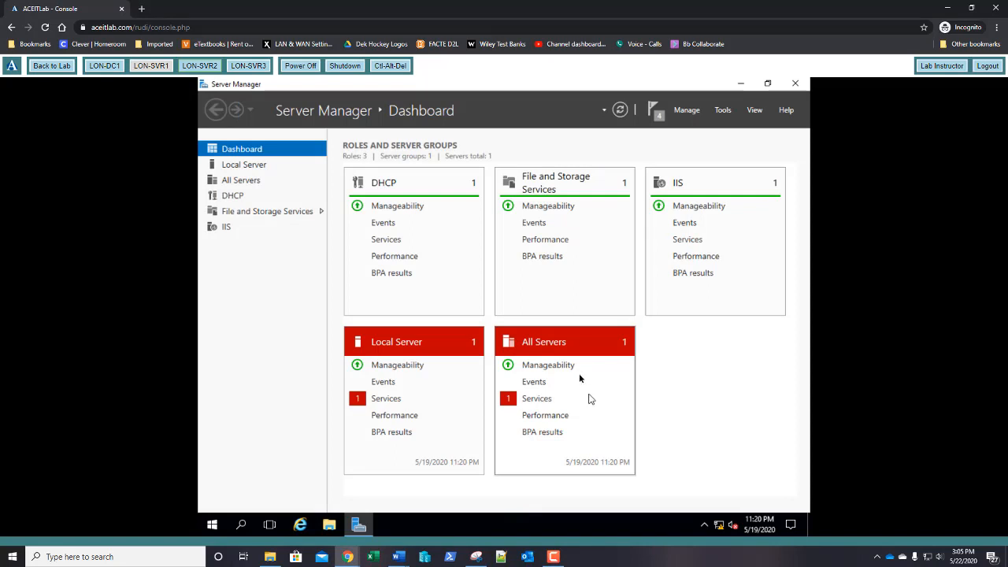
Step: Switch to LON-SVR3 and sign in with the administrator password, retrying after a rejected attempt
left_click(246, 69)
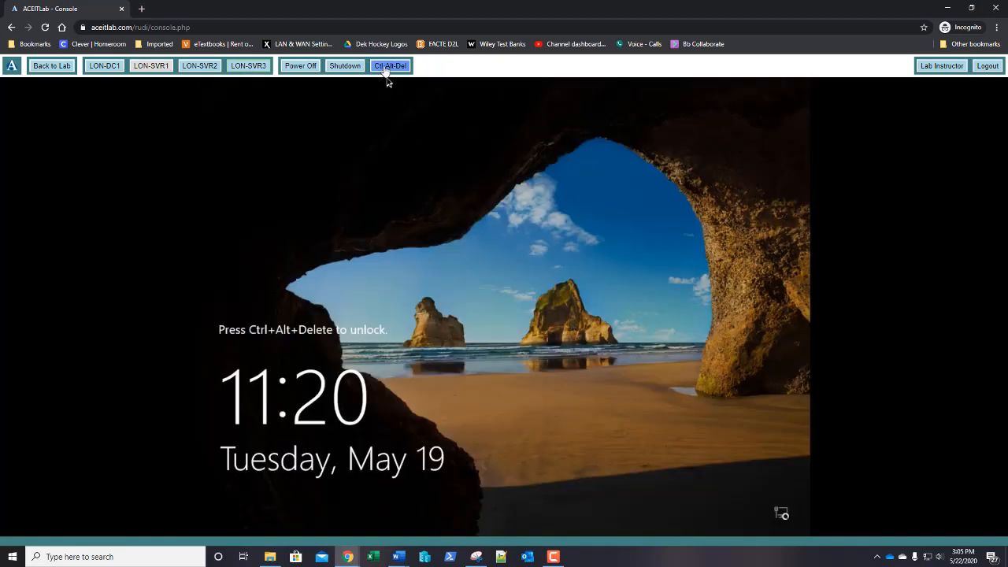
left_click(387, 67)
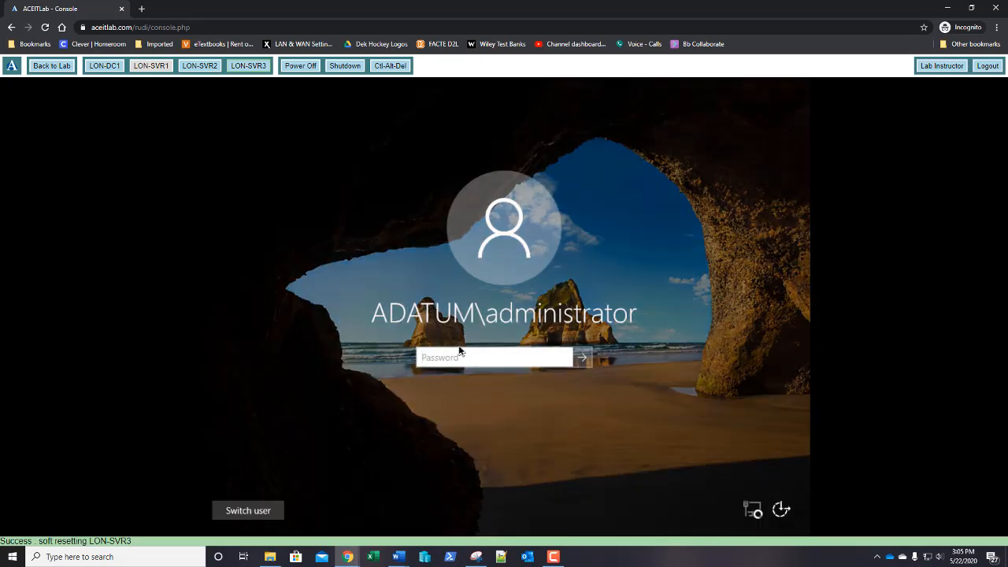
type("Pa$$w0")
key("Return")
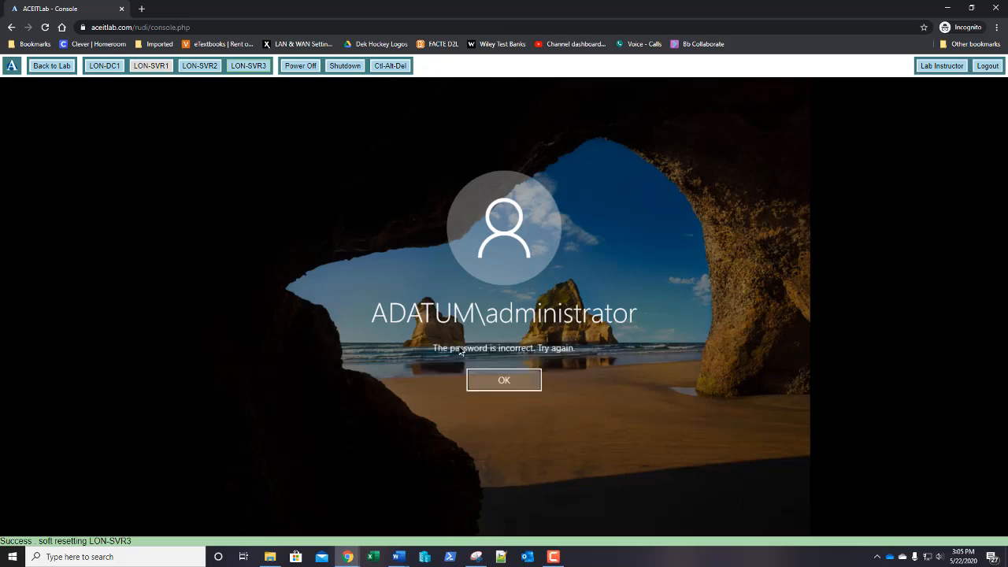
key("Return")
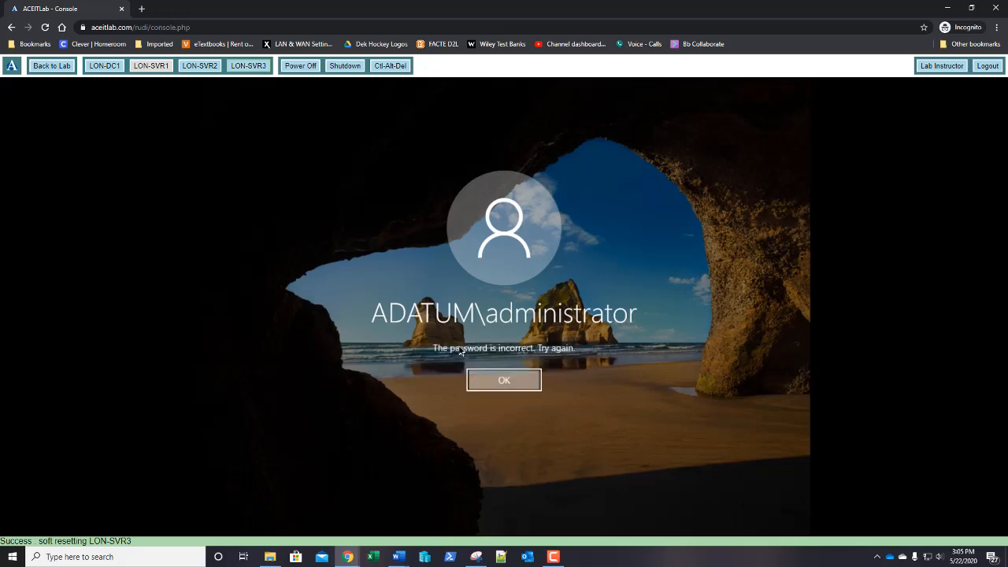
type("Pa$$w0")
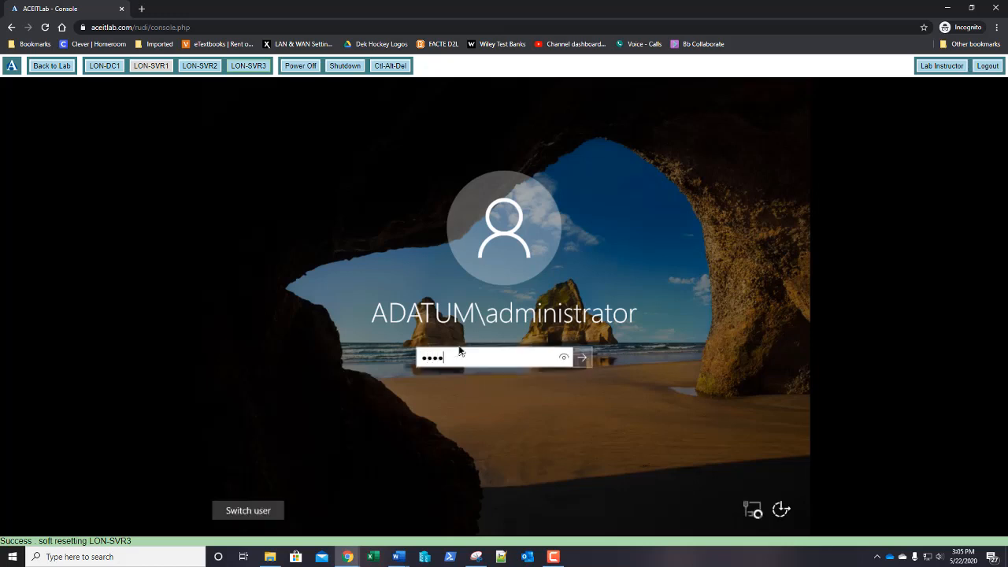
key("Return")
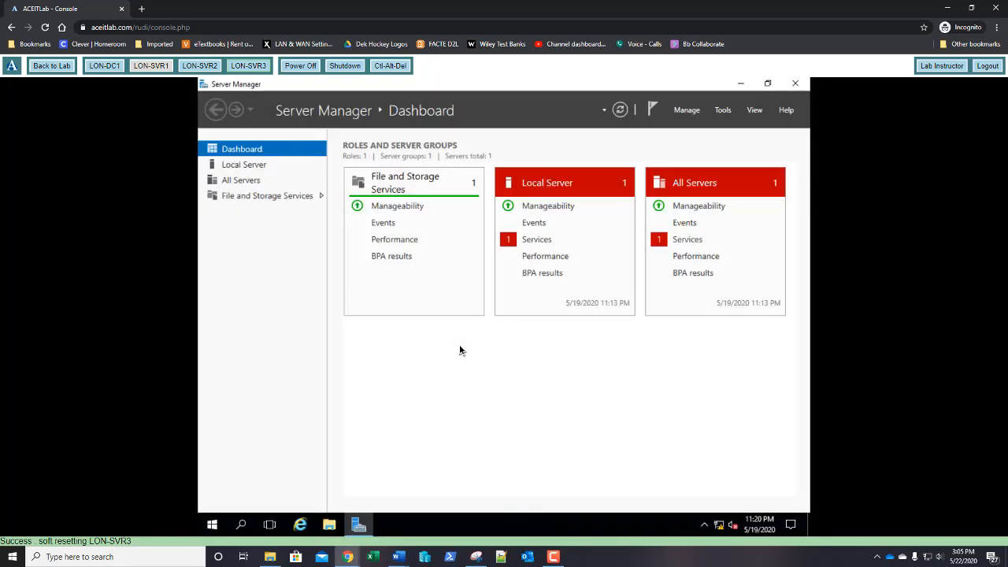
Step: Select the Windows Server Migration Tools feature for LON-SVR3 in Add Roles and Features
left_click(693, 114)
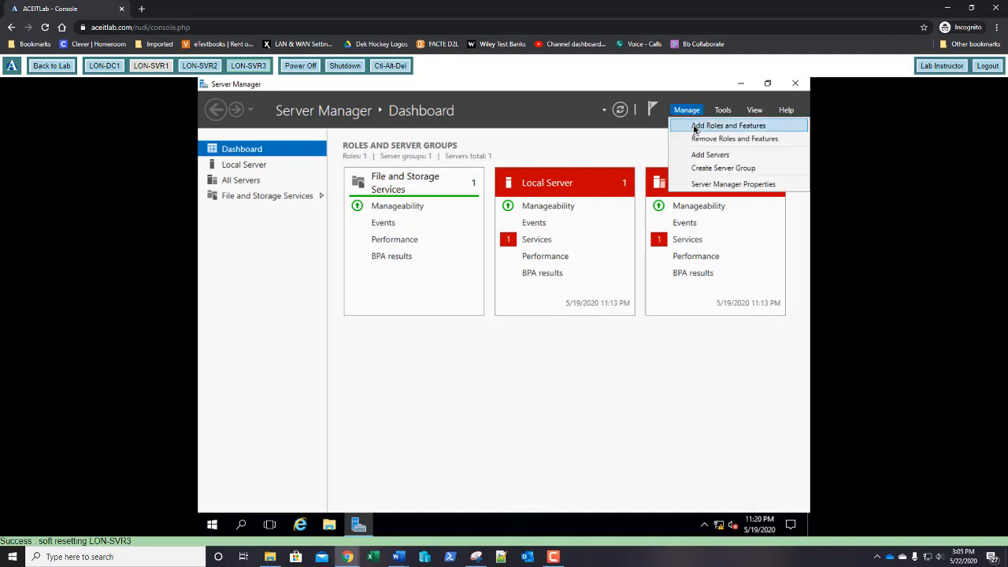
left_click(694, 126)
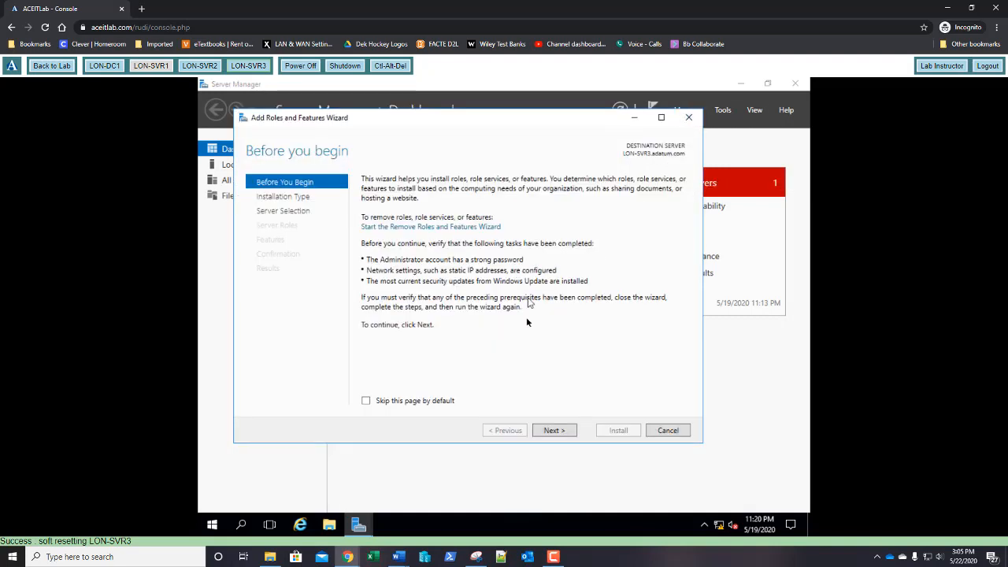
left_click(557, 434)
left_click(555, 430)
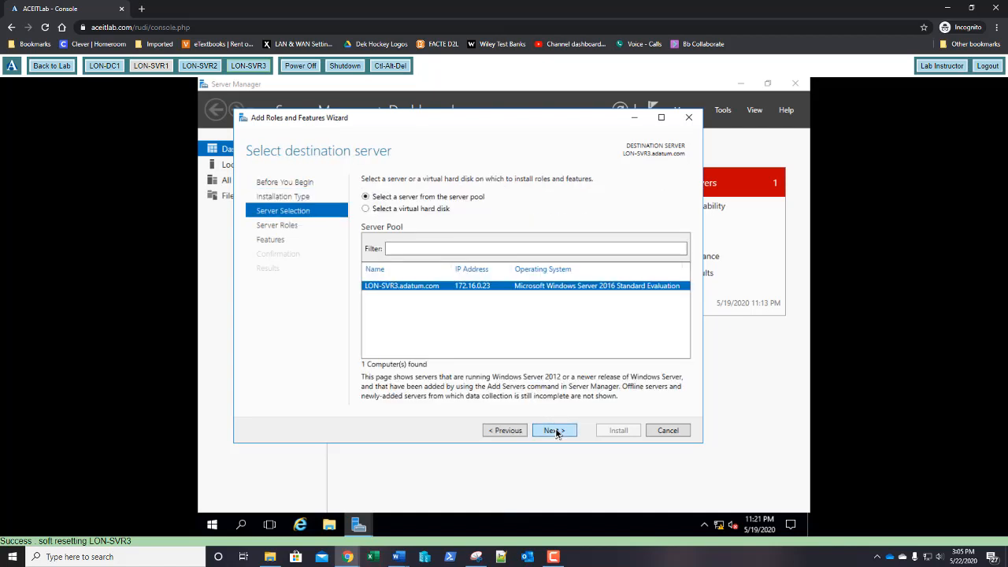
left_click(555, 430)
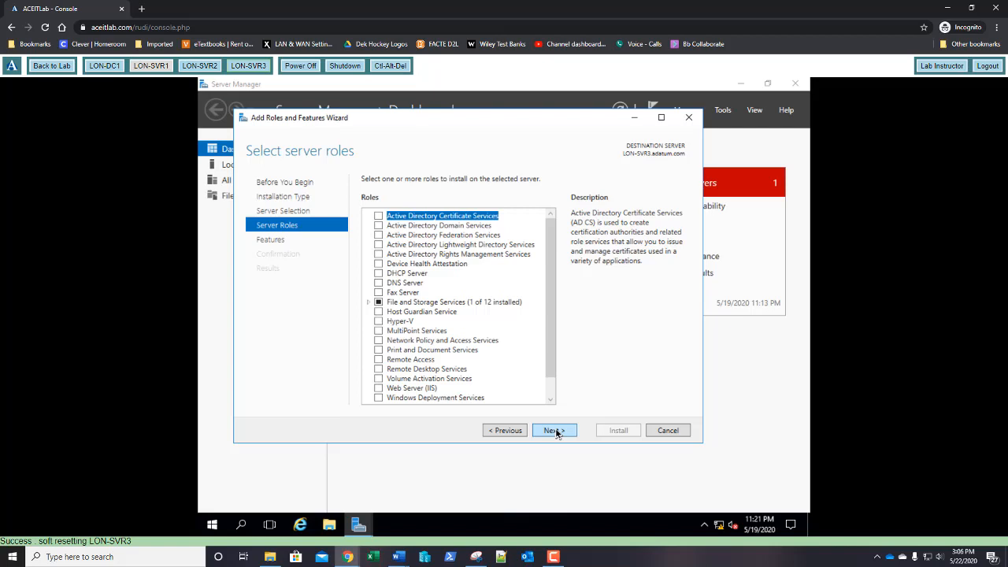
left_click(555, 432)
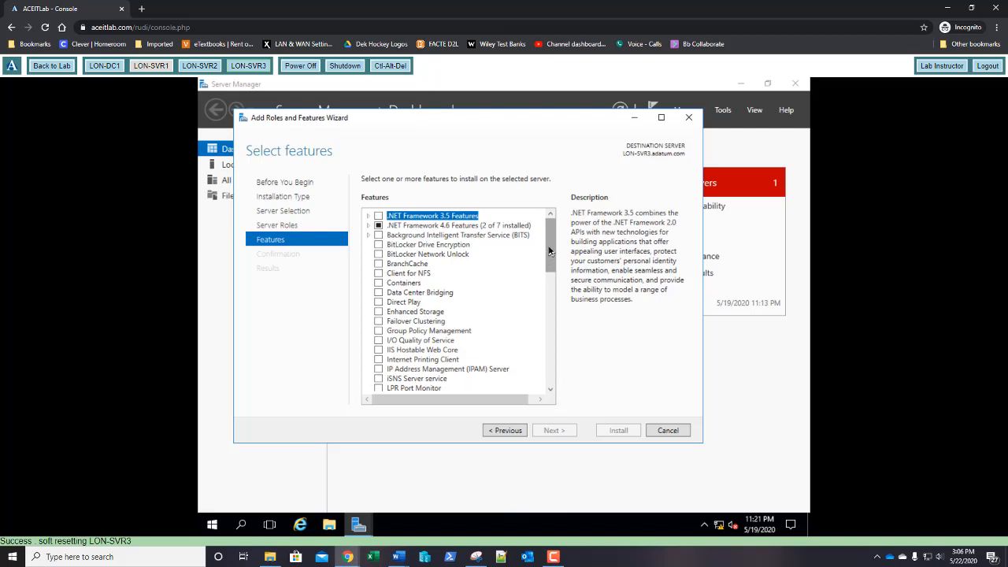
left_click_drag(548, 251, 558, 375)
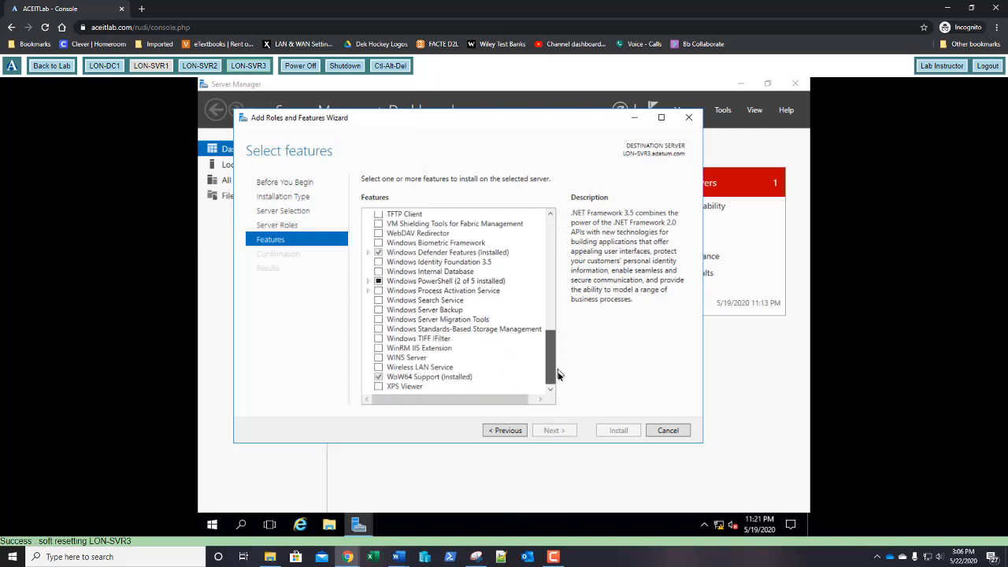
left_click(378, 319)
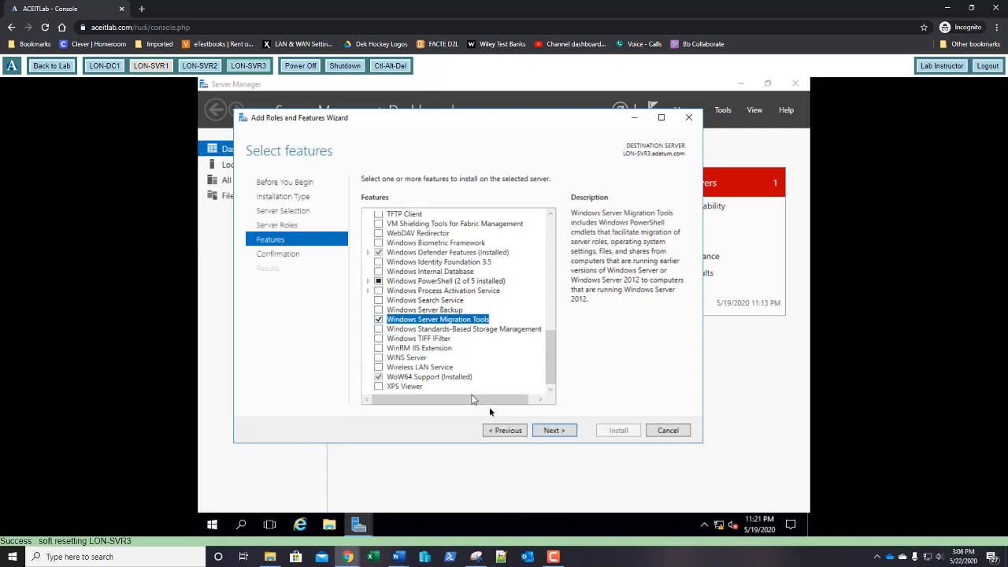
Step: Start the Migration Tools installation on LON-SVR3 and switch the console to LON-DC1
left_click(554, 431)
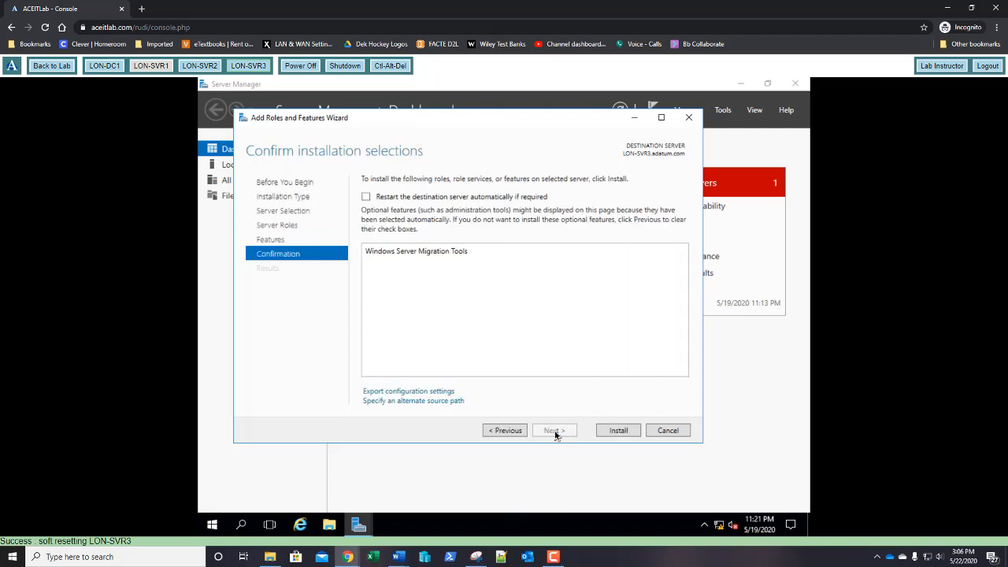
left_click(618, 432)
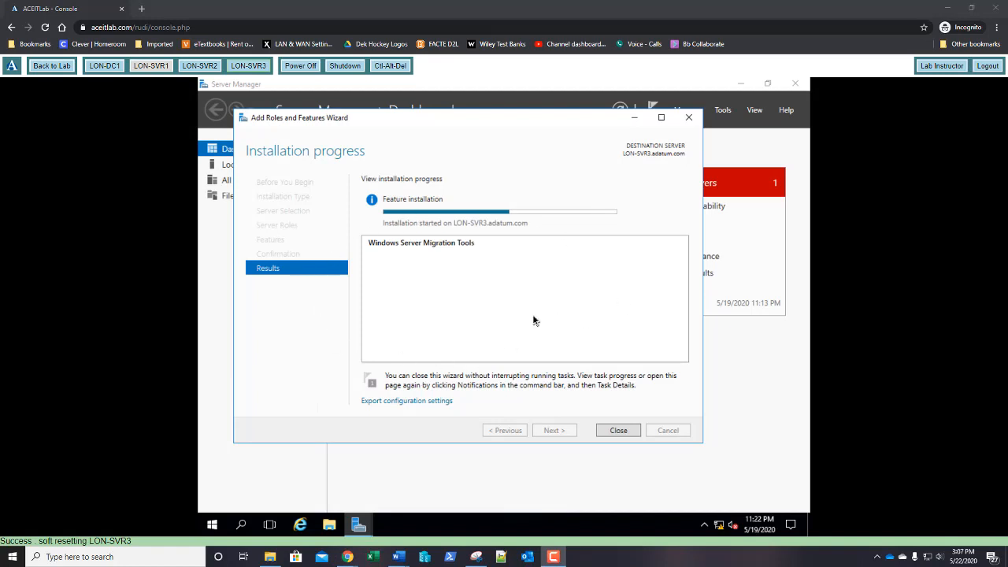
left_click(101, 68)
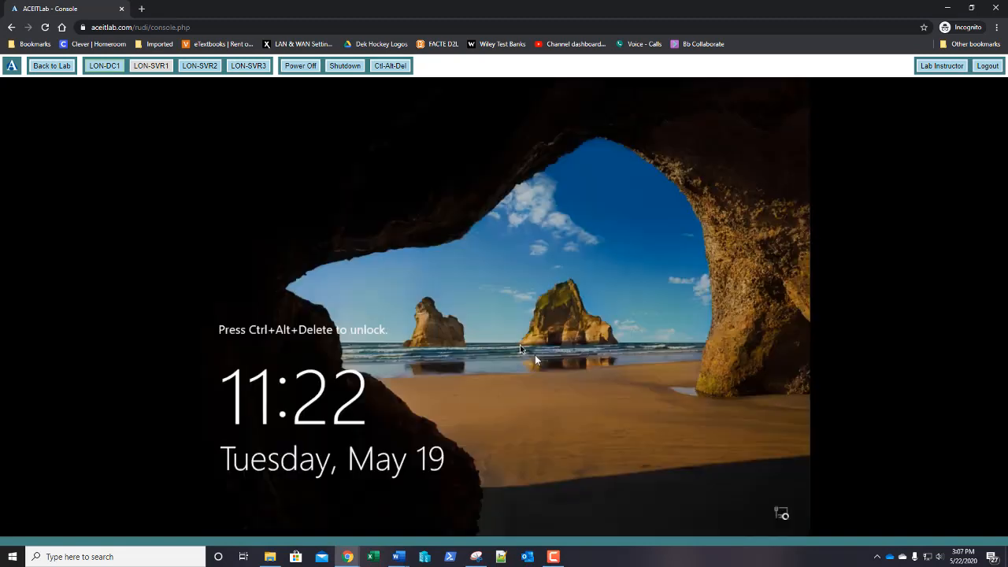
Step: Sign in to LON-DC1 with the administrator password and open File Explorer
left_click(390, 67)
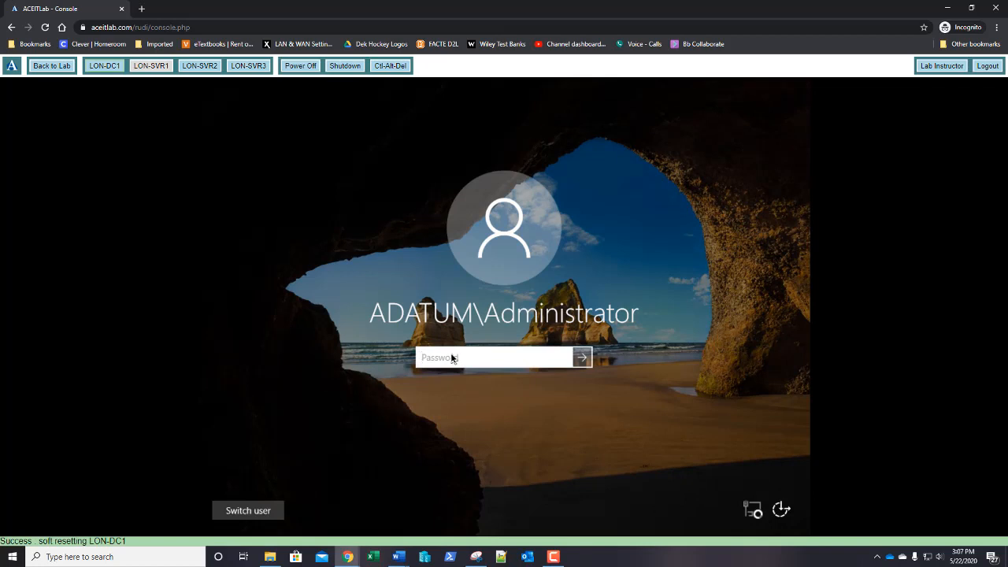
type("Pa$$w0rd")
key("Return")
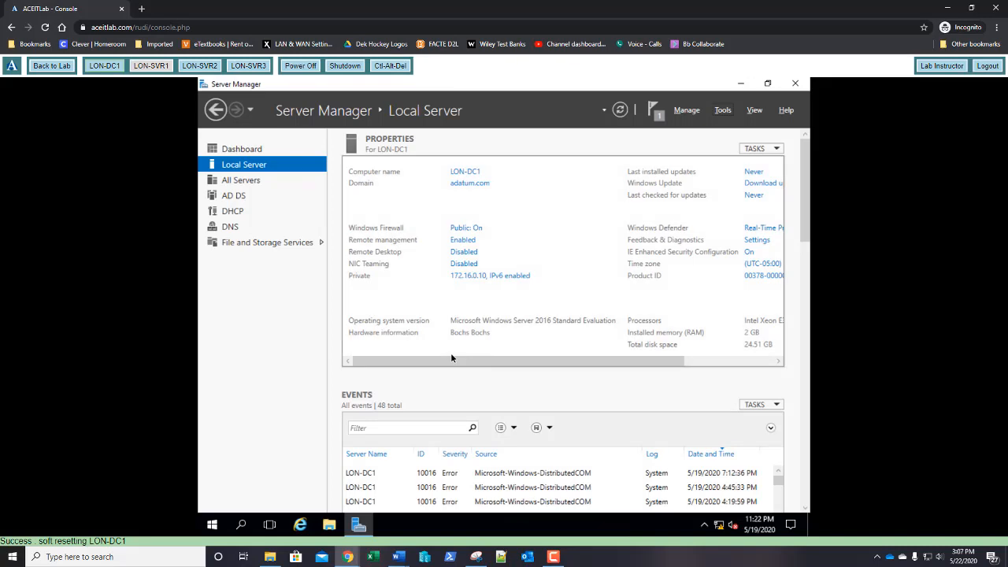
left_click(329, 526)
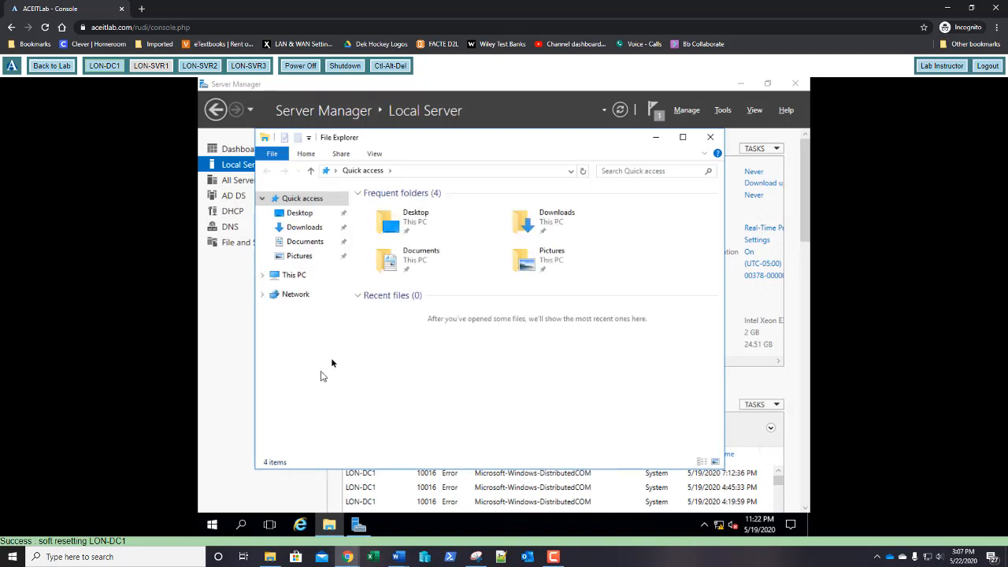
Step: Open Local Disk (C:) from This PC
left_click(311, 279)
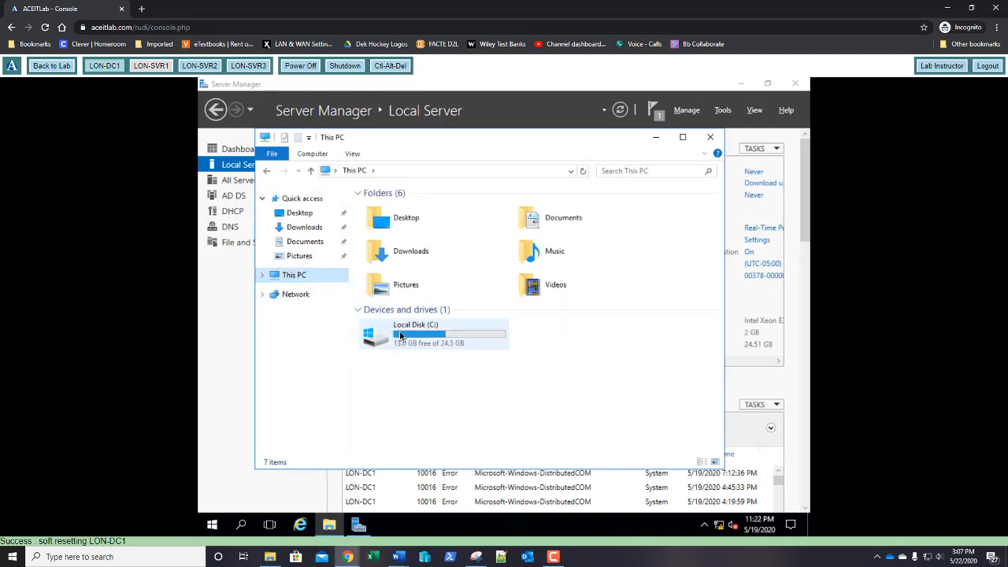
left_click(400, 336)
double_click(400, 336)
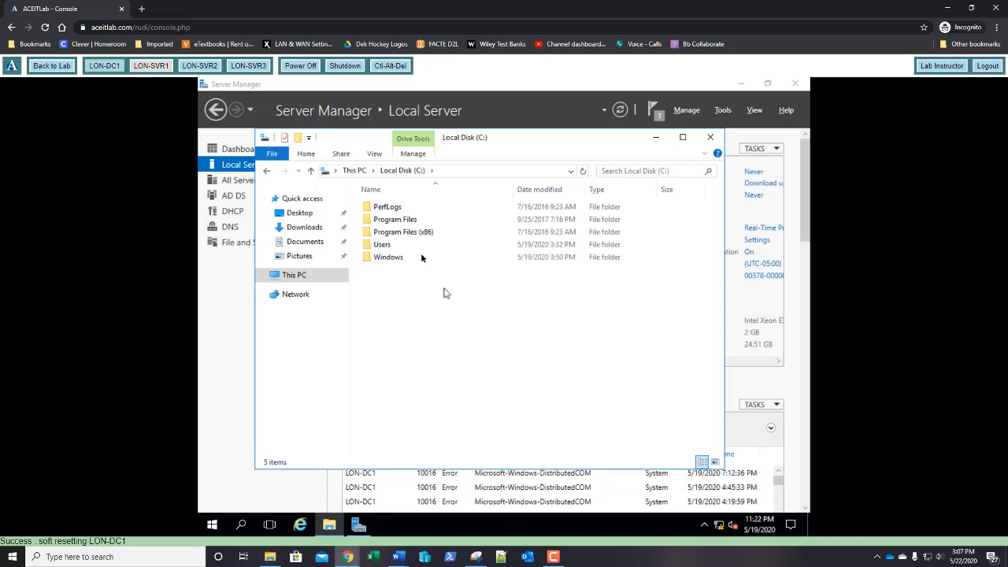
Step: Create a new folder named Software on C: and open its Properties
left_click(297, 137)
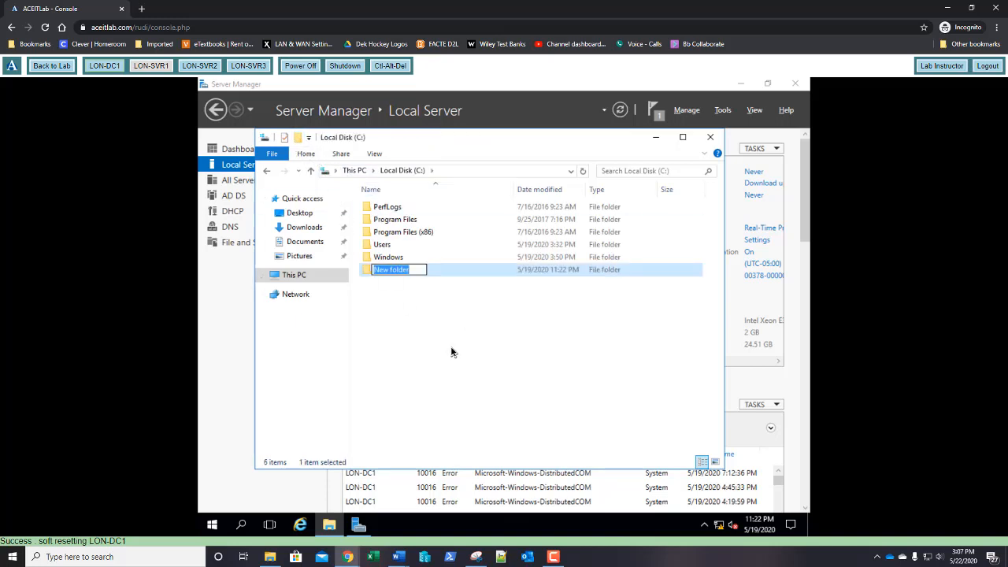
type("Sof")
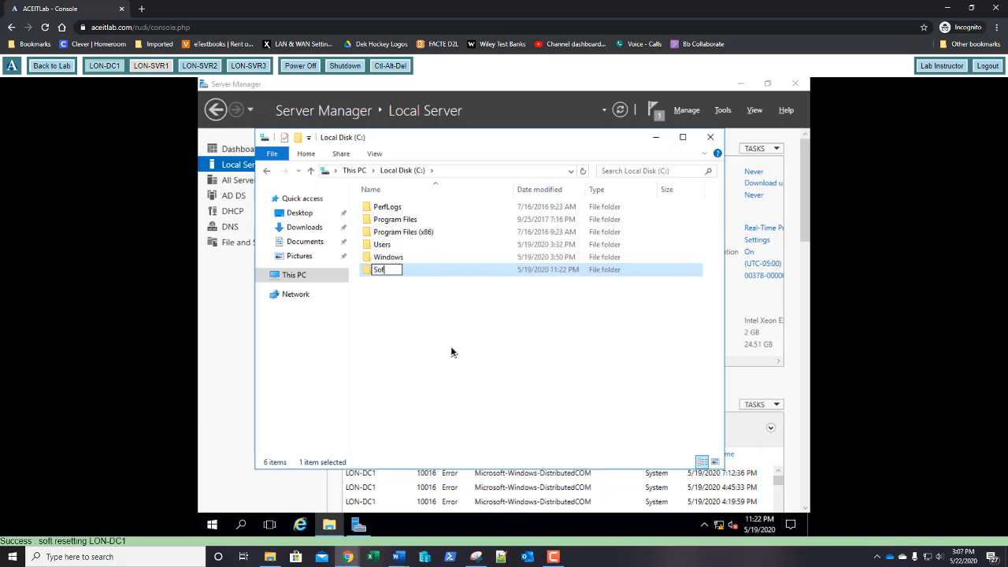
type("tware")
key("Return")
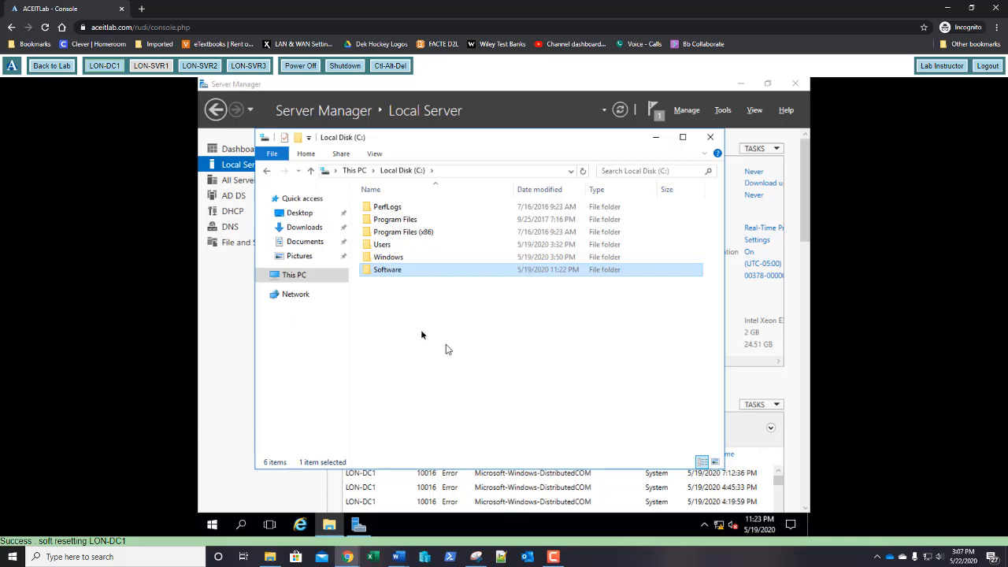
right_click(387, 272)
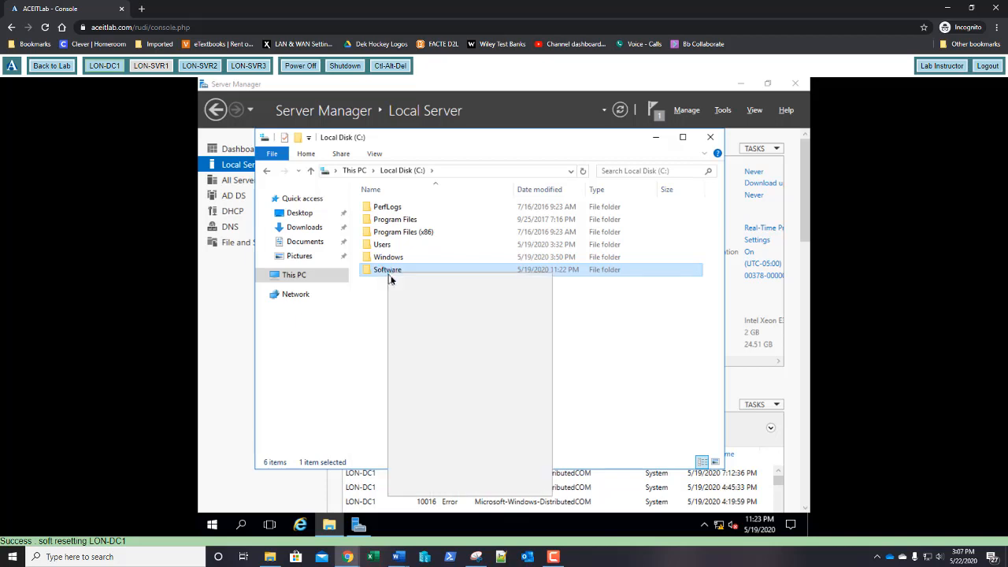
left_click(417, 486)
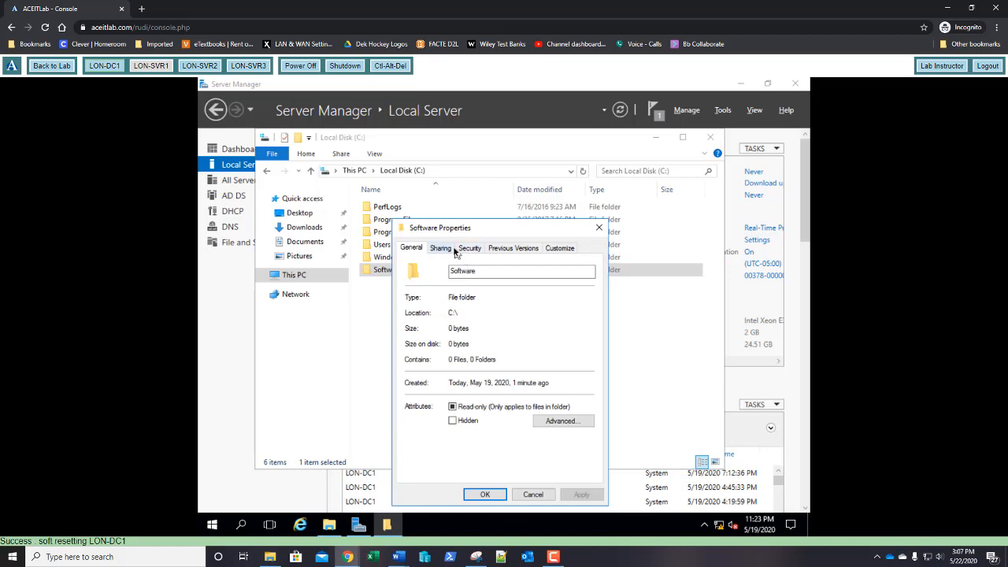
Step: Share the Software folder through Advanced Sharing, granting Everyone Full Control
left_click(435, 249)
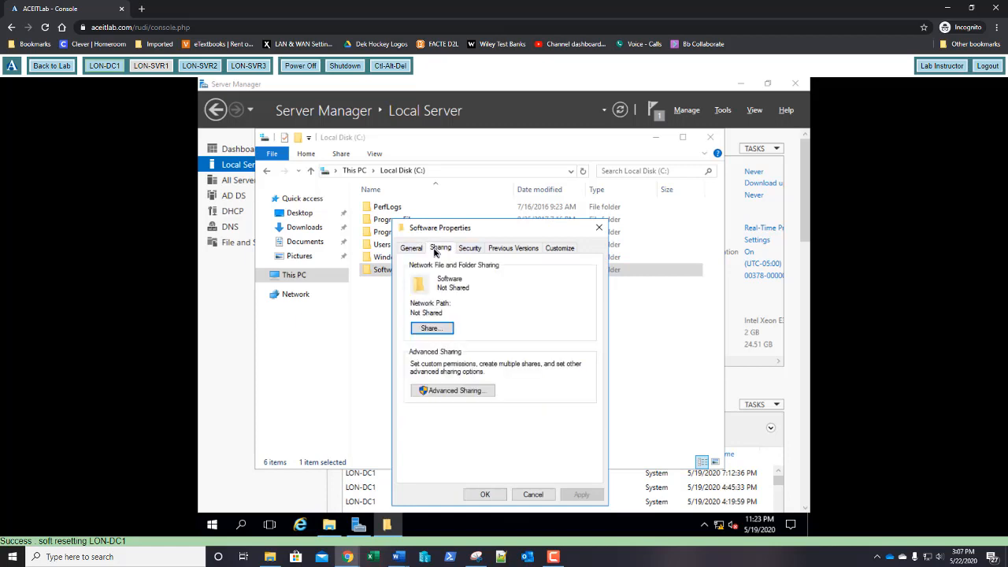
left_click(454, 391)
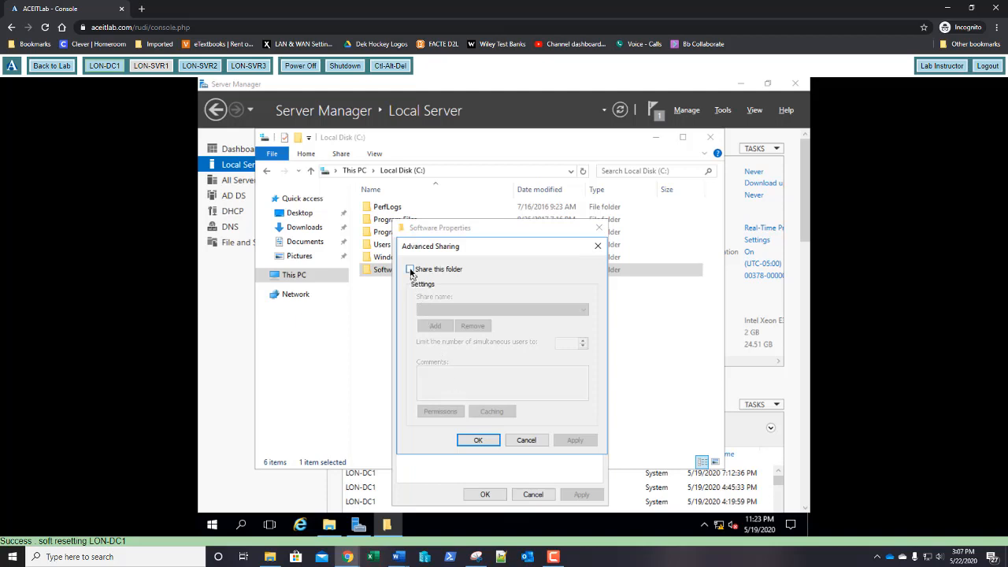
left_click(410, 270)
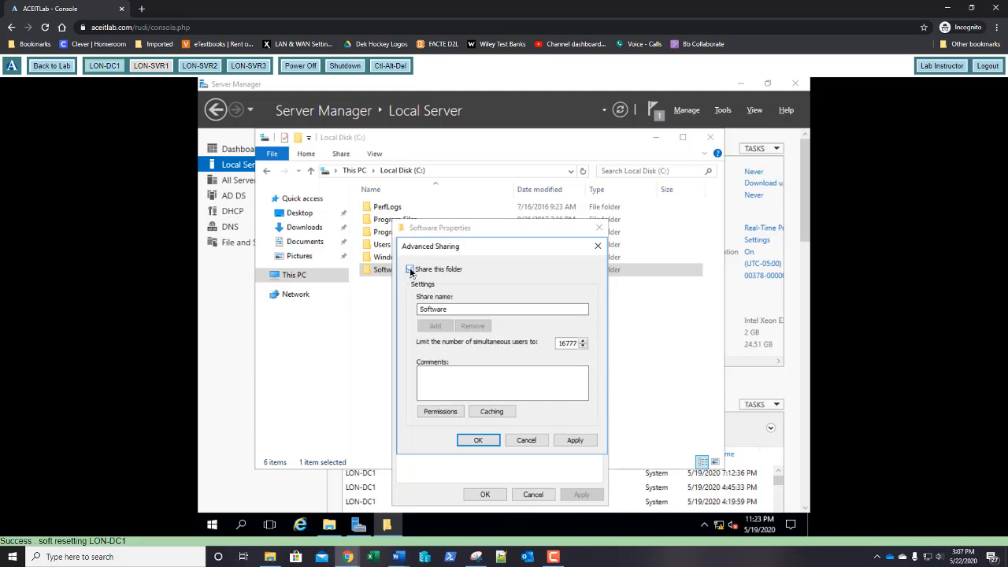
left_click(440, 412)
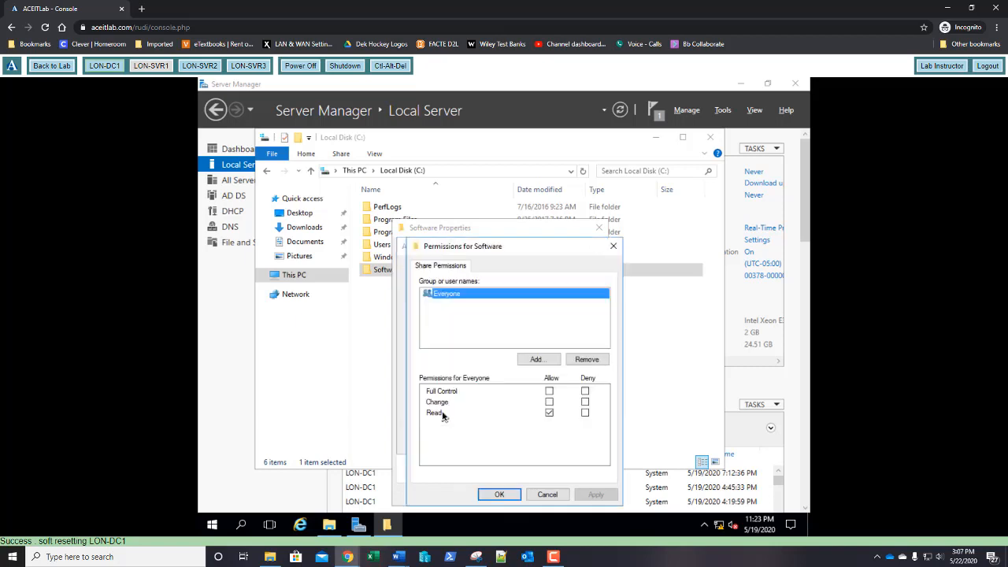
left_click(550, 391)
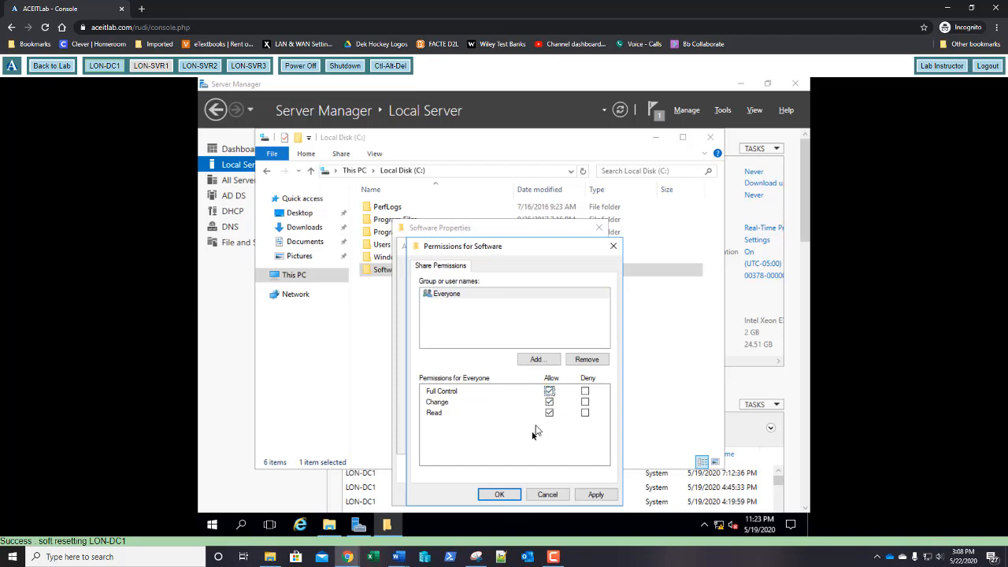
left_click(493, 496)
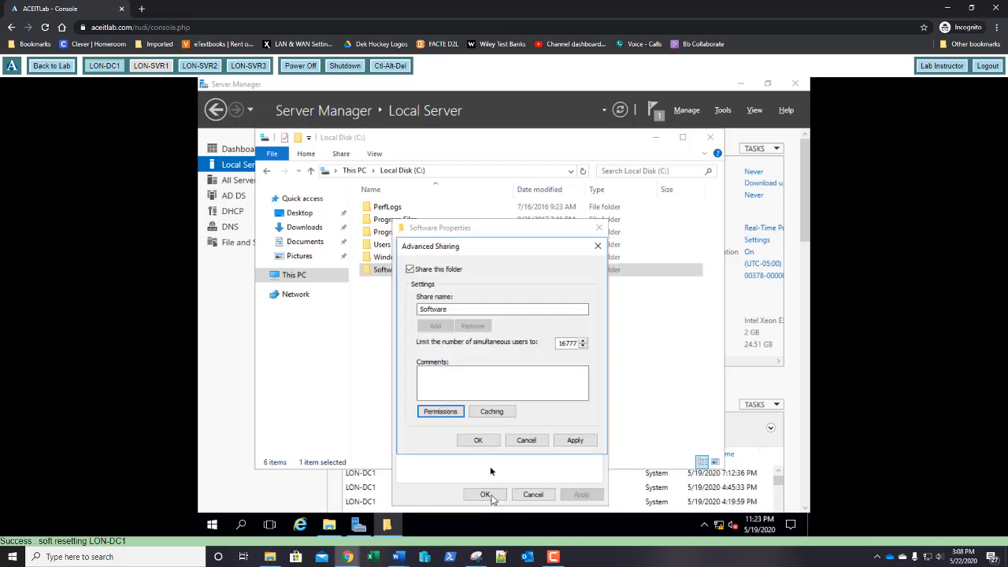
left_click(482, 438)
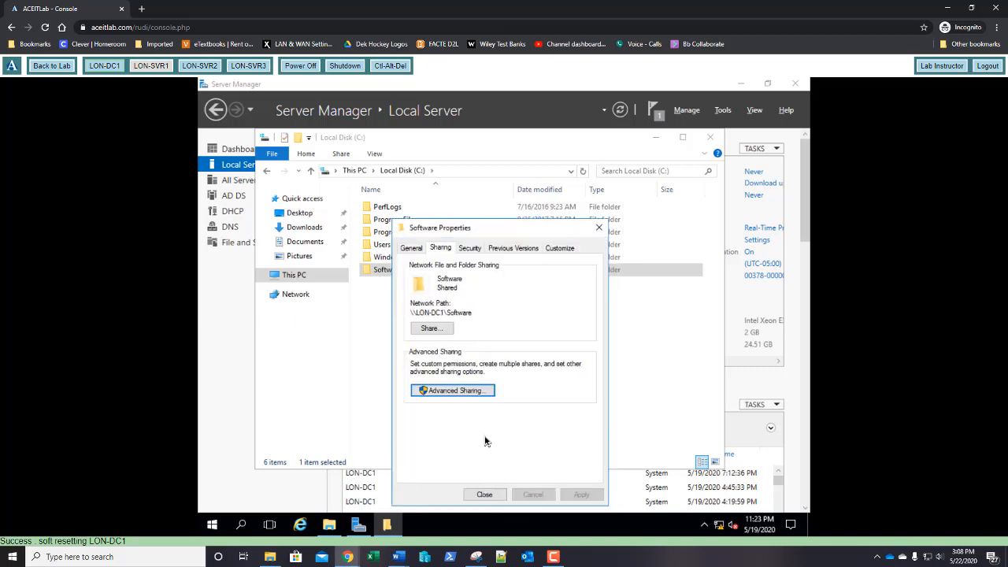
left_click(483, 496)
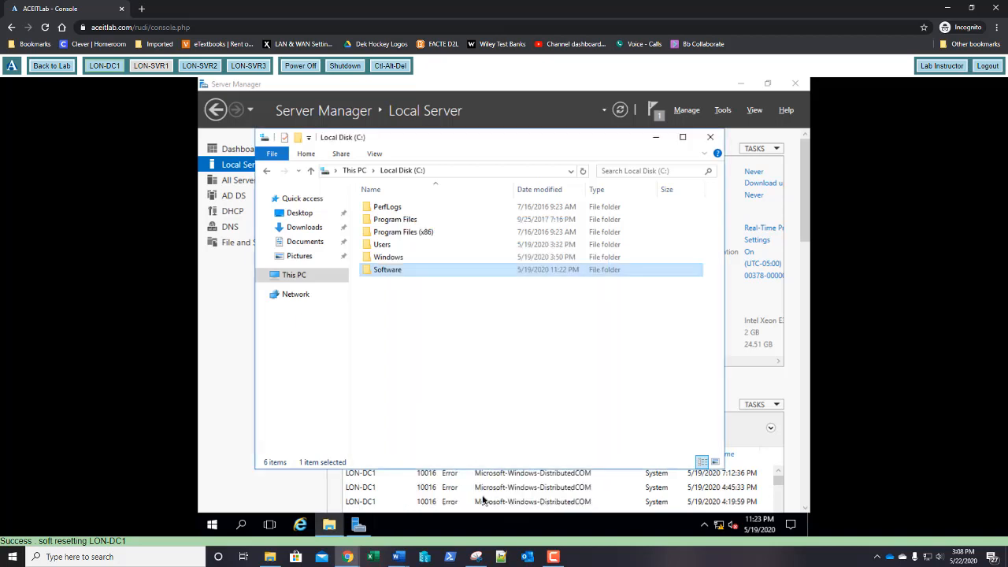
Step: Create a Migrate folder inside Software, close Explorer, and switch the console to LON-SVR3
double_click(396, 277)
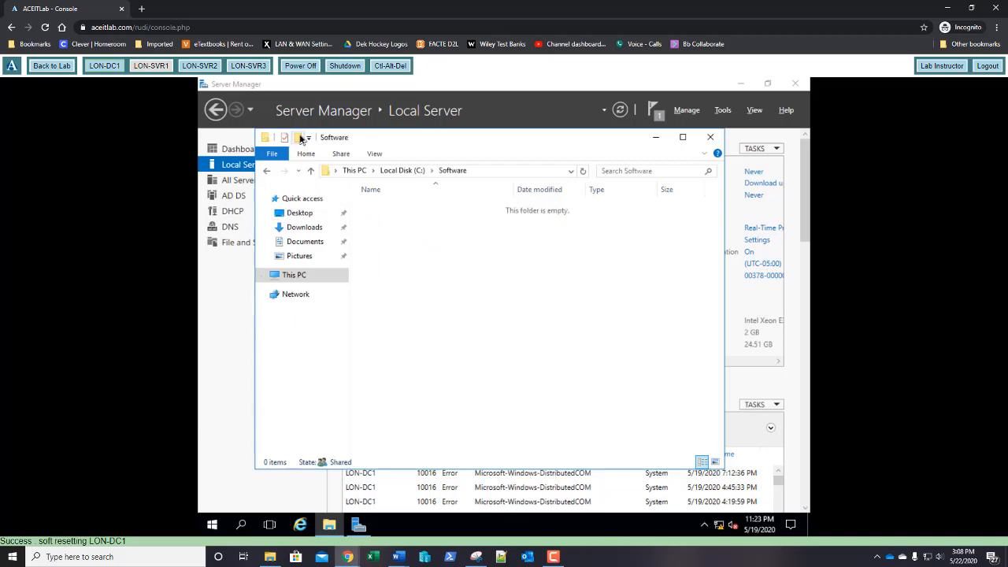
left_click(298, 137)
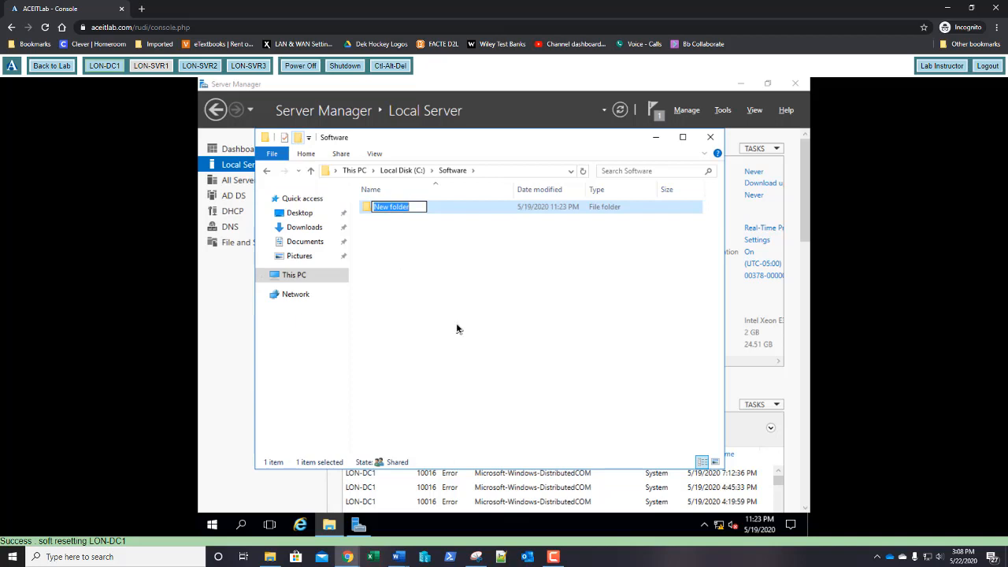
type("Migra")
type("te")
key("Return")
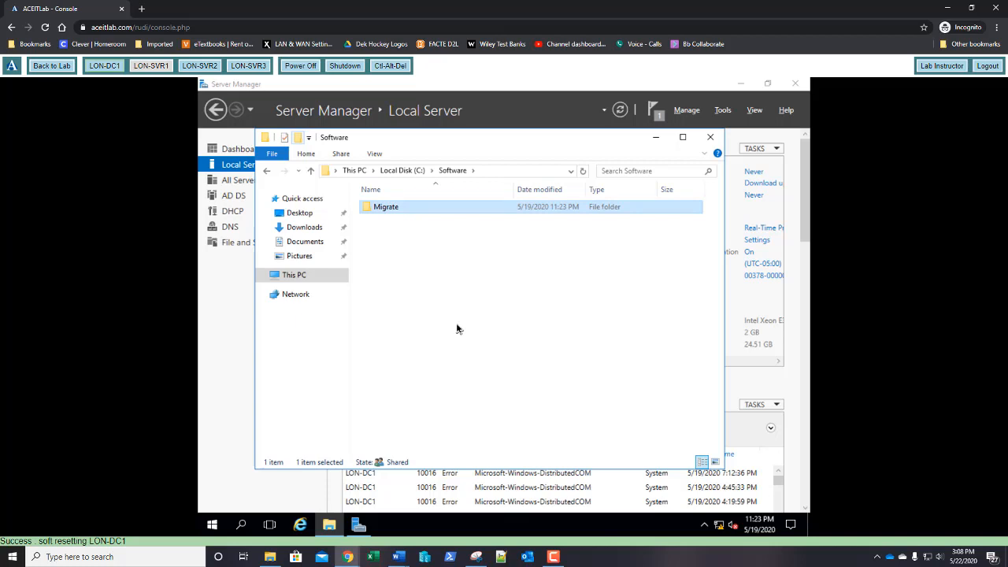
left_click(712, 139)
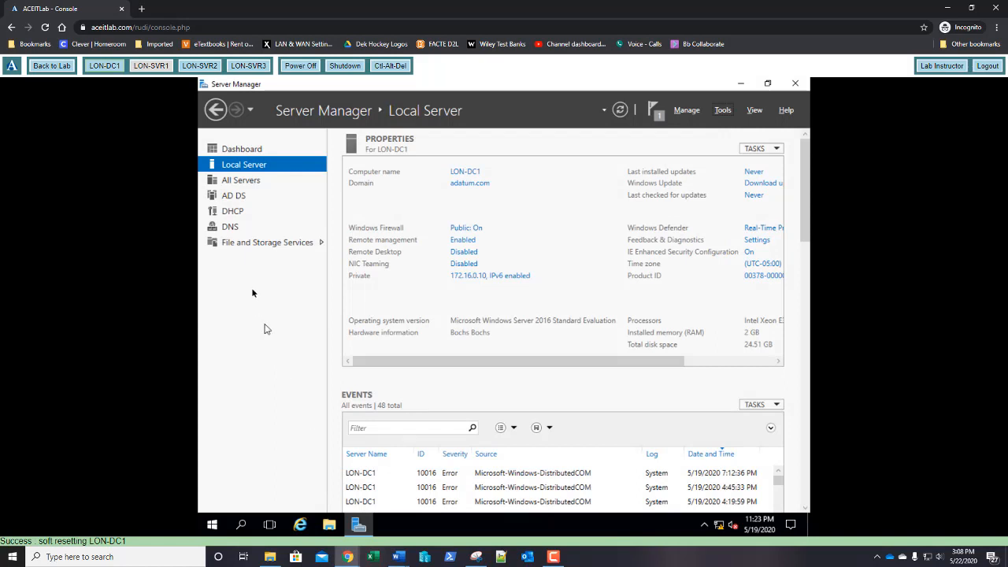
left_click(248, 66)
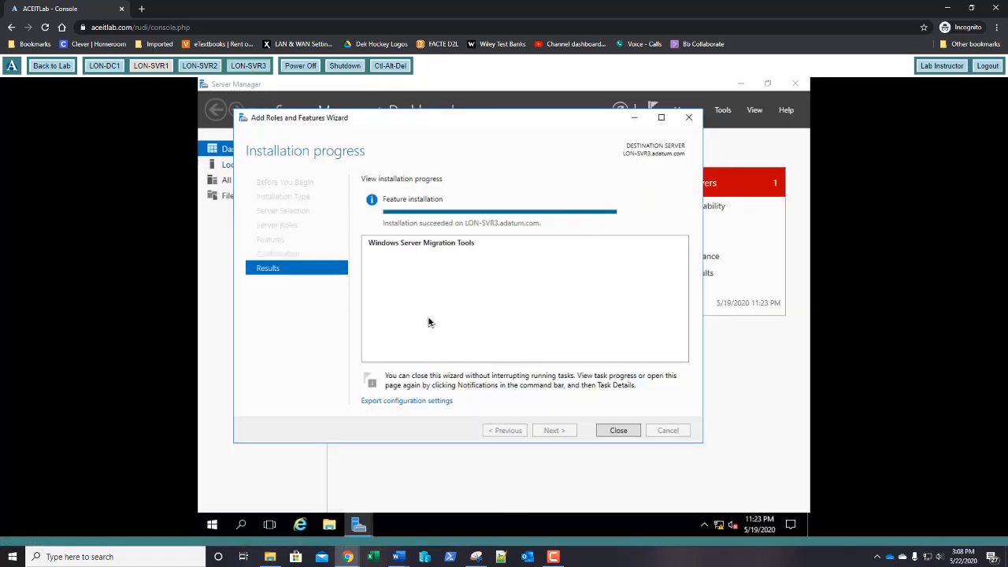
Step: Close the finished Migration Tools install wizard and switch the console to LON-SVR2
left_click(619, 432)
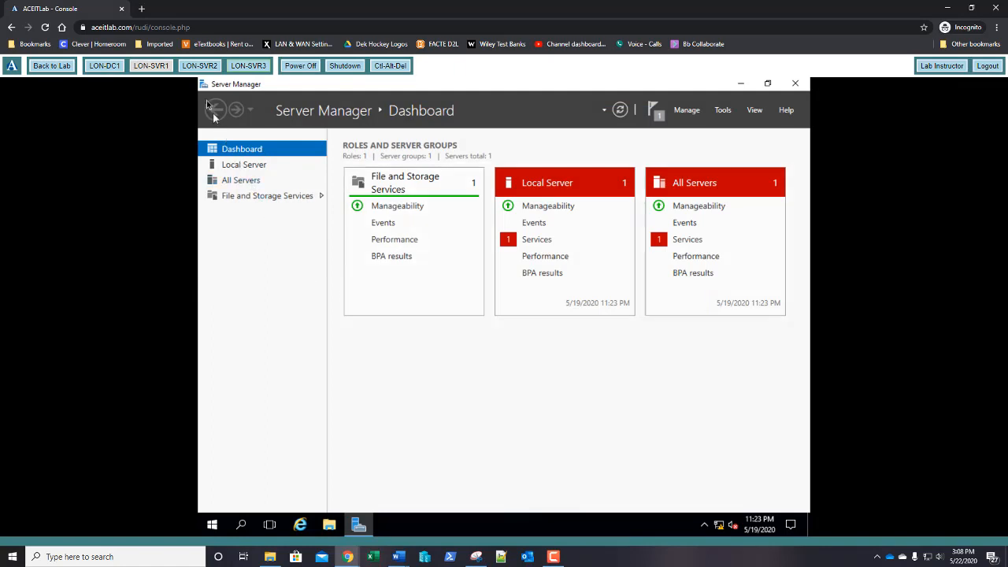
left_click(200, 69)
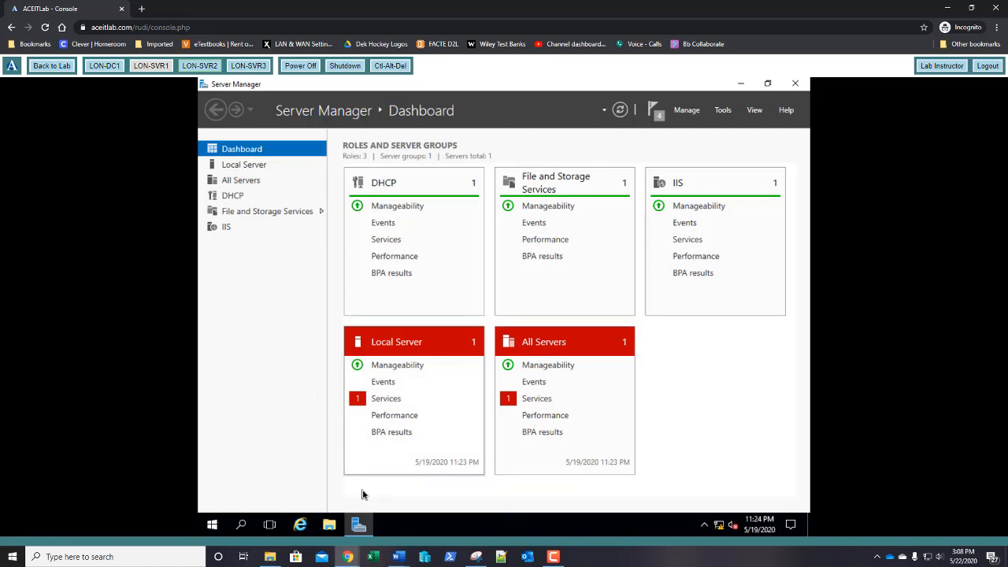
Step: Browse File Explorer to the \\lon-dc1\Software share showing its Migrate folder
left_click(330, 526)
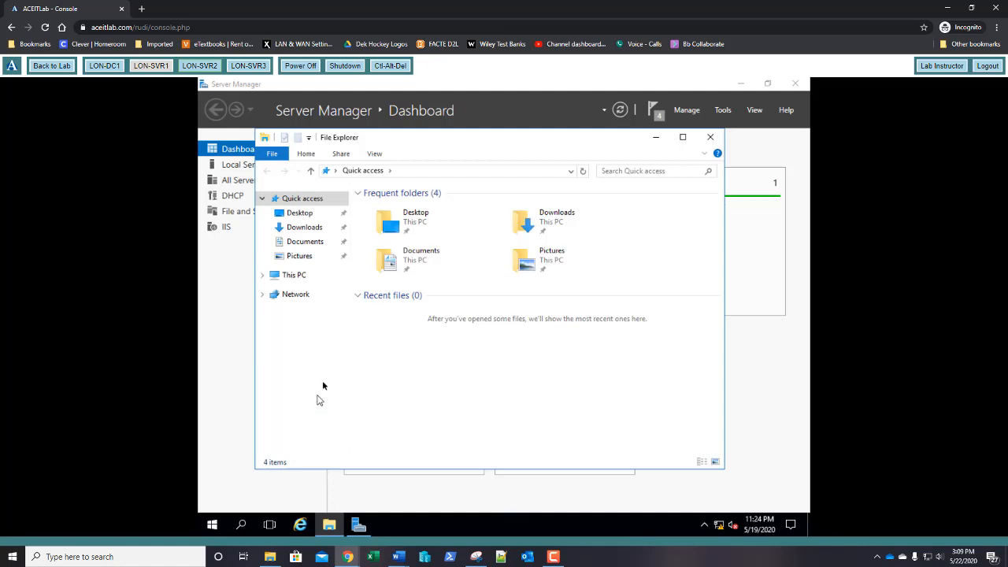
left_click(531, 173)
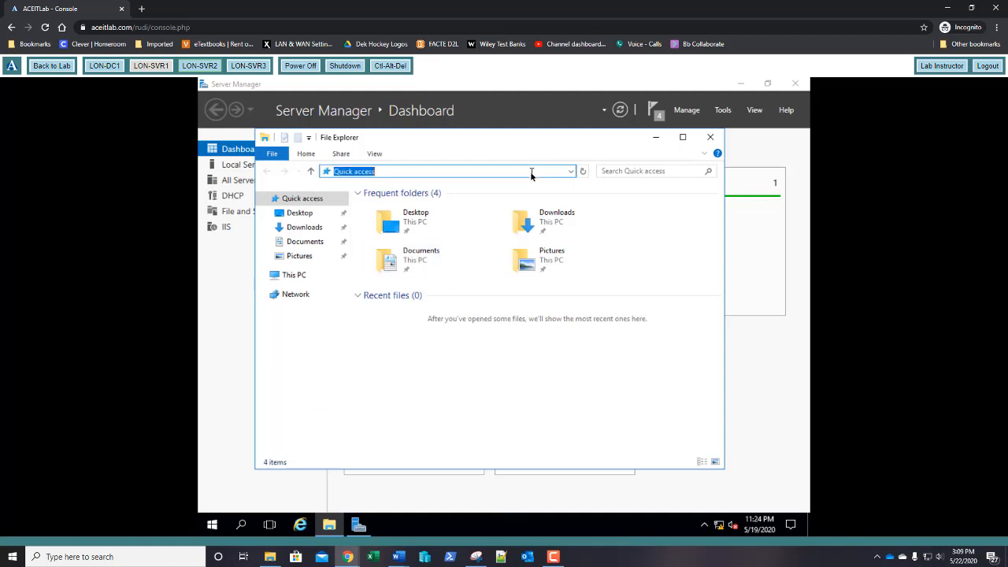
type("\\\\")
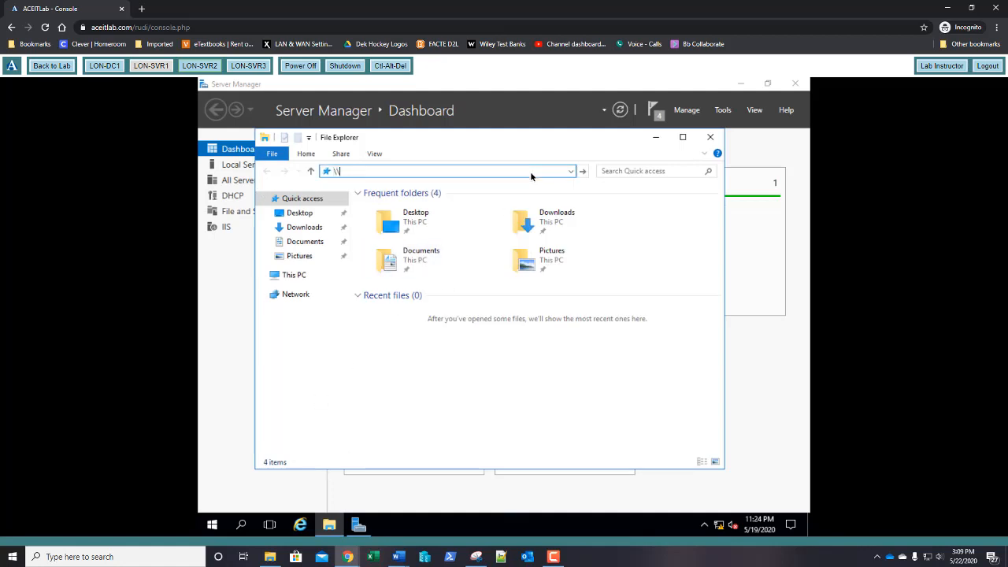
type("lon-dc1\\")
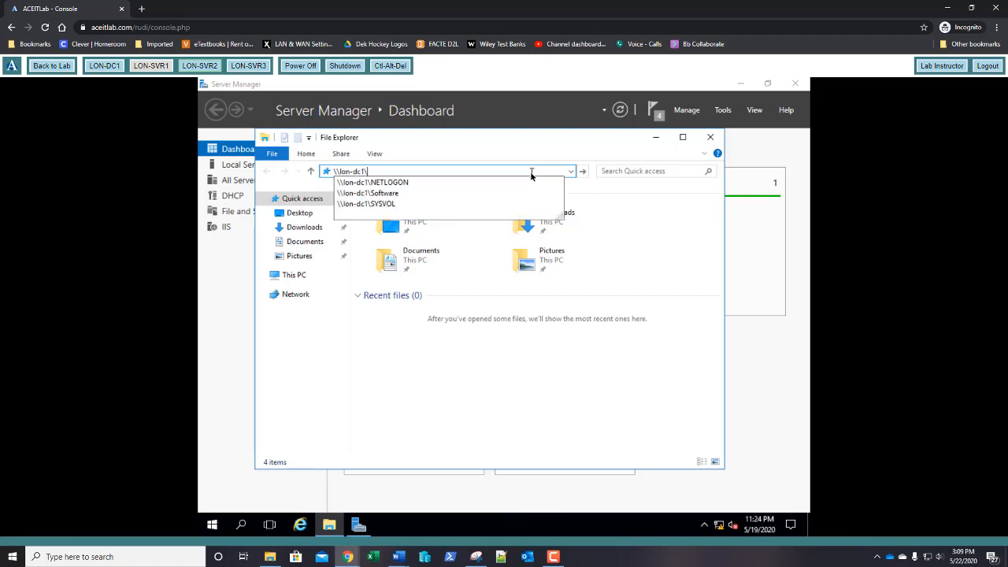
key("Down")
key("Down")
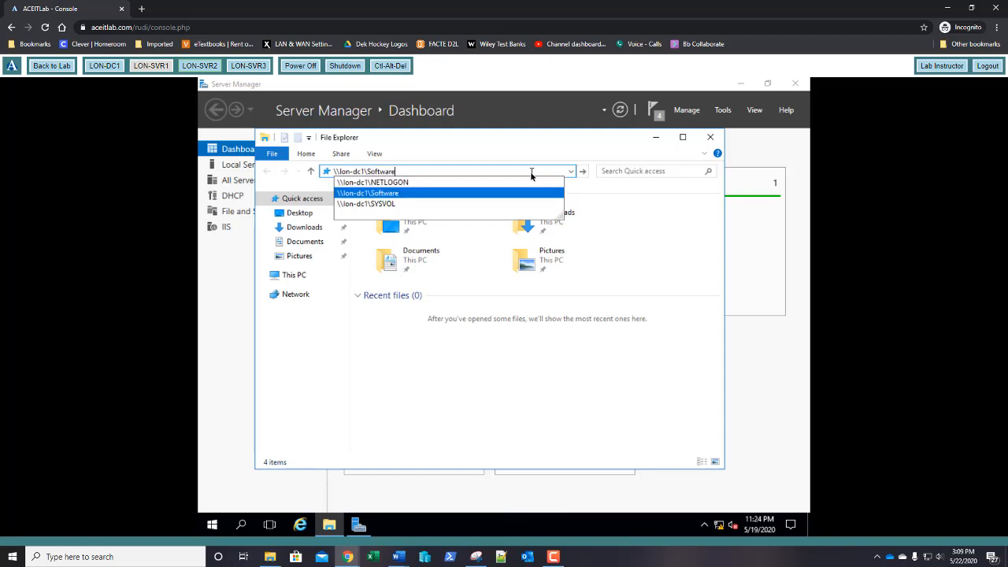
key("Return")
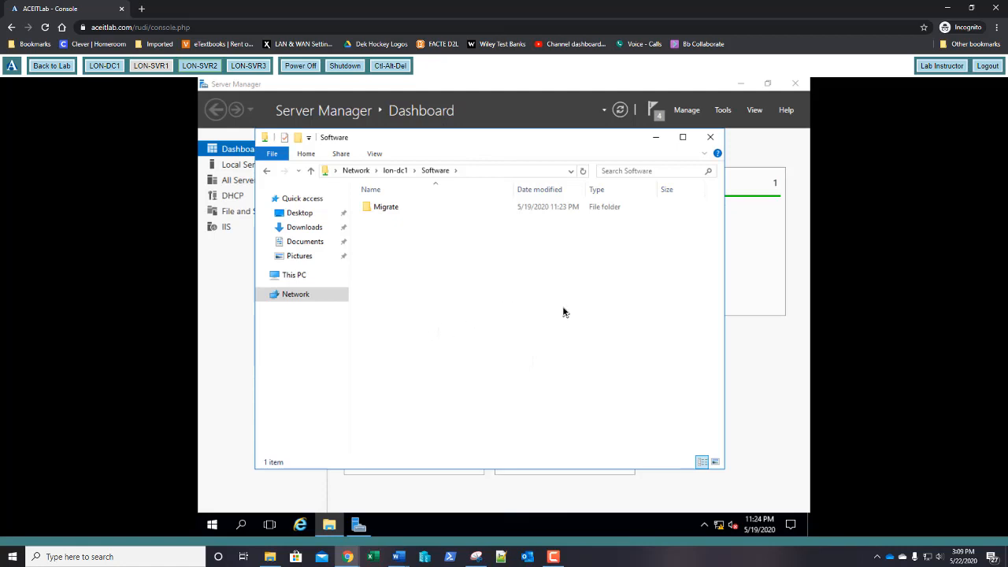
left_click(723, 110)
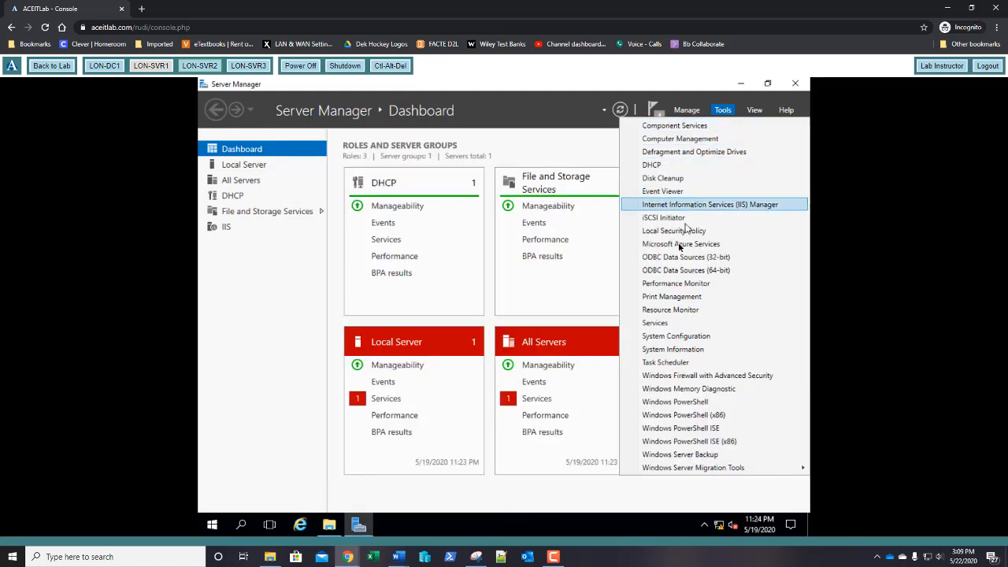
Step: Stop the DHCP Server service in the Services console, then minimize the window
left_click(657, 323)
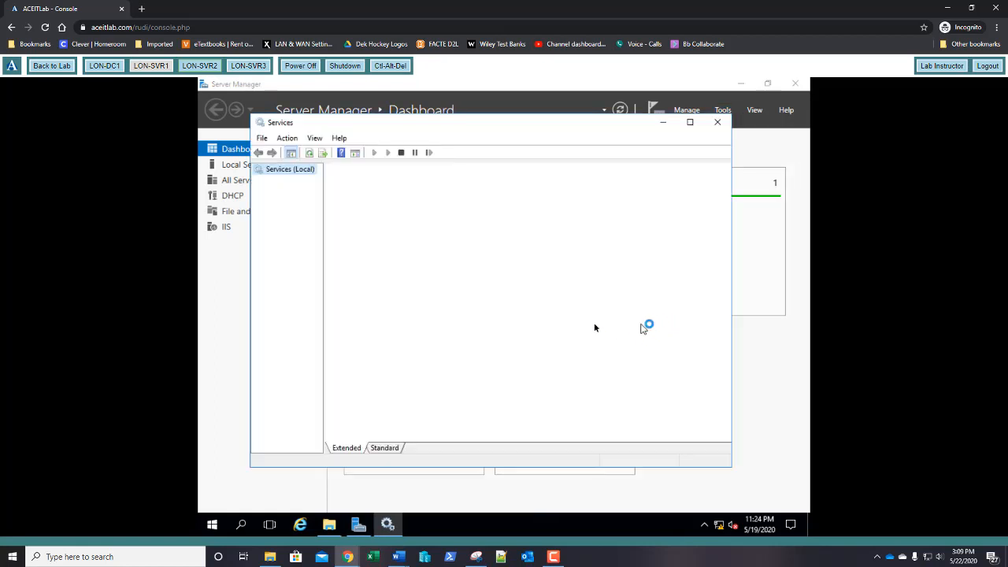
scroll(599, 346, "down", 13)
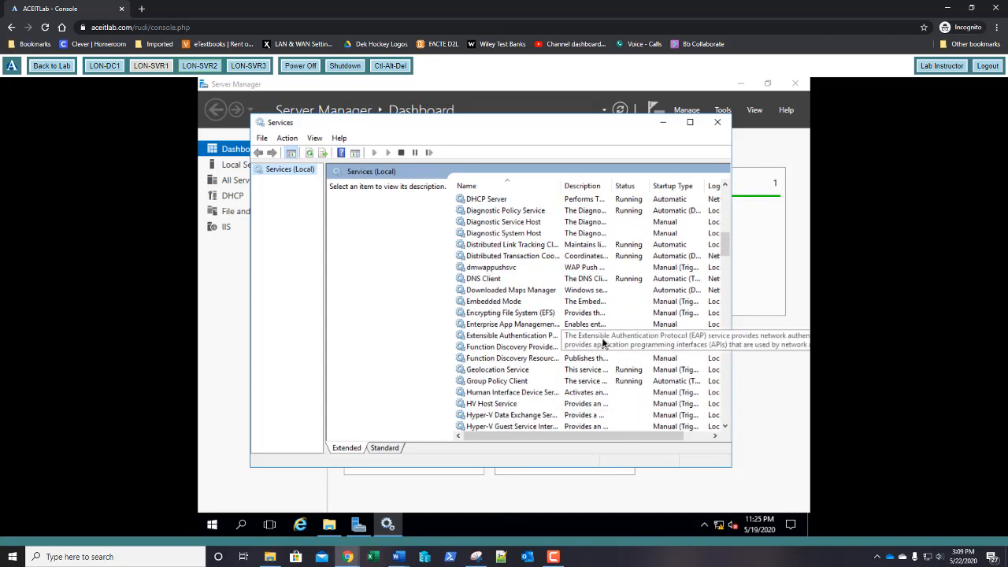
scroll(602, 342, "up", 1)
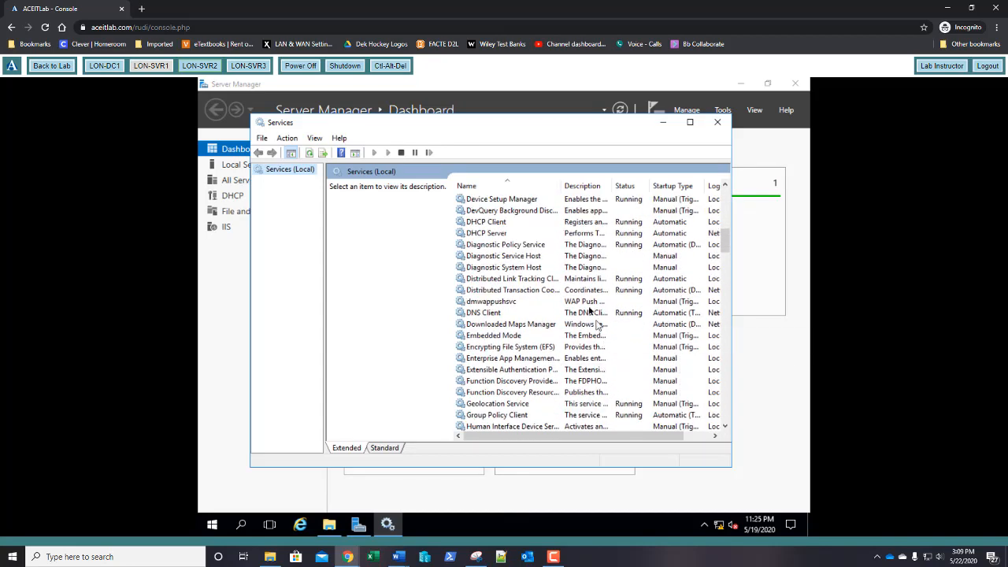
left_click(499, 234)
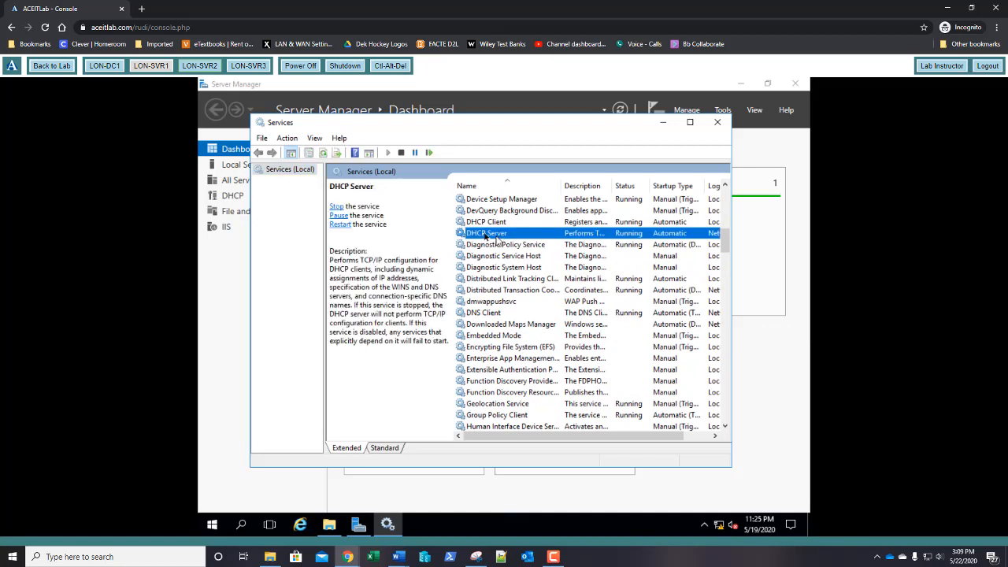
left_click(337, 207)
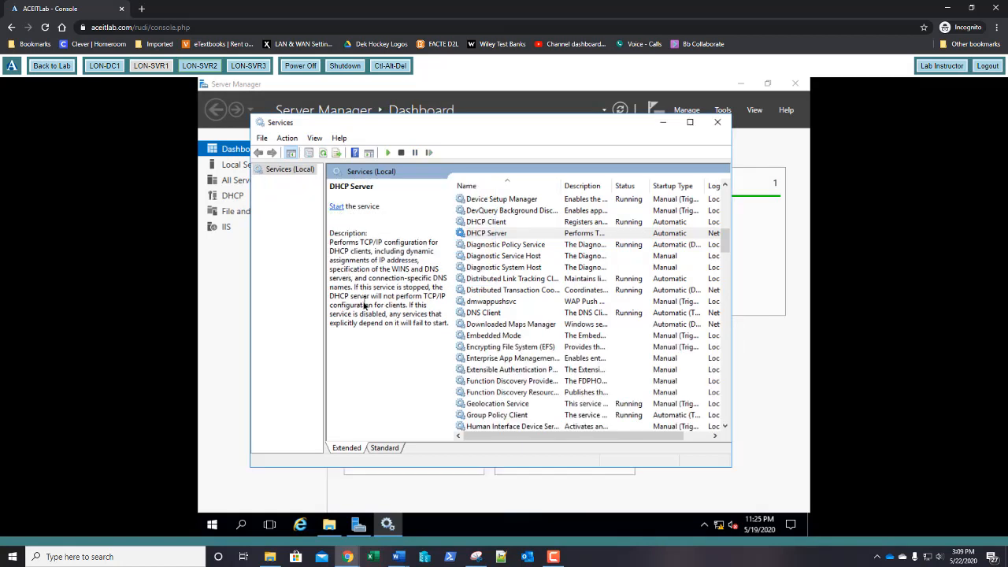
left_click(666, 124)
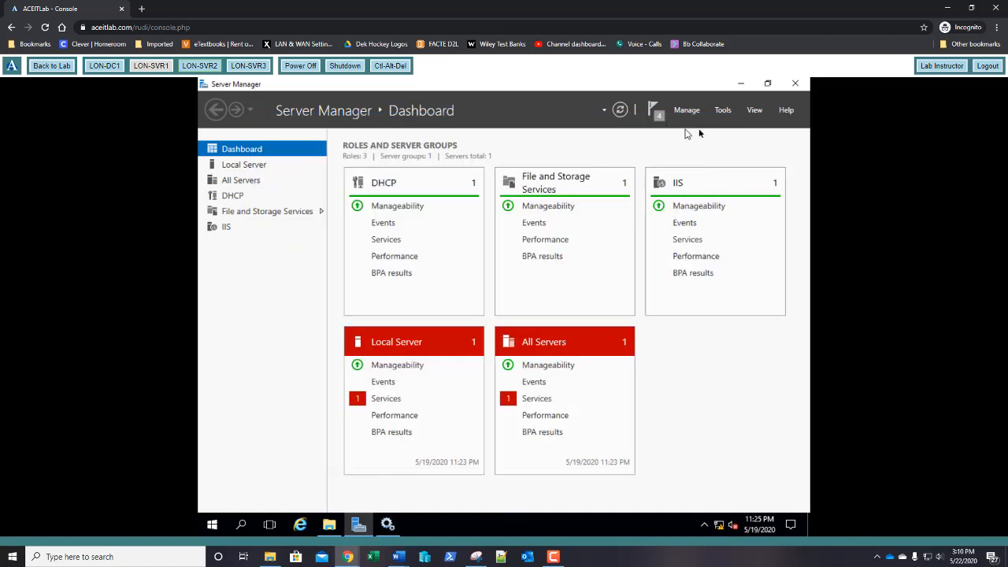
Step: Launch Windows Server Migration Tools from Server Manager's Tools menu
left_click(723, 110)
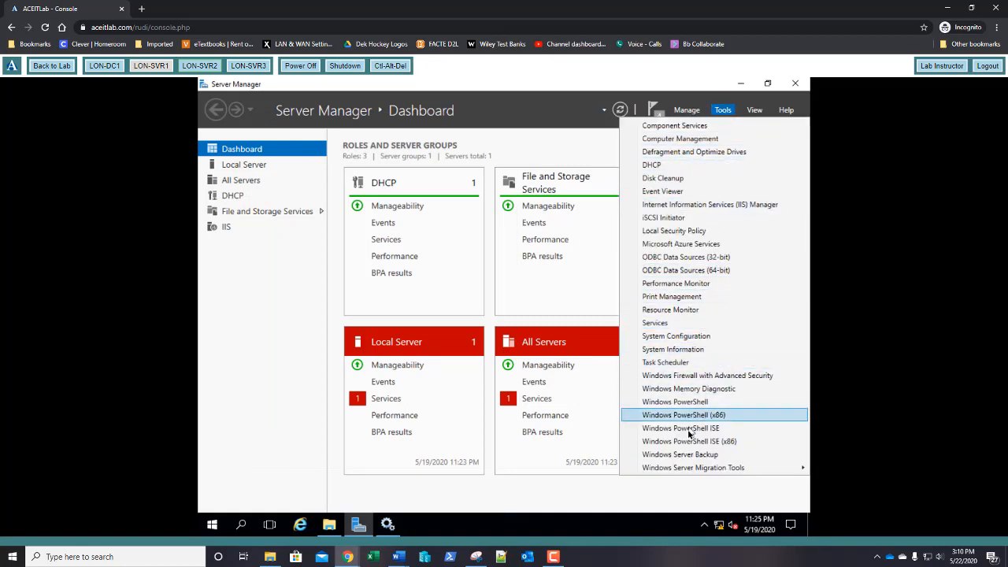
mouse_move(686, 468)
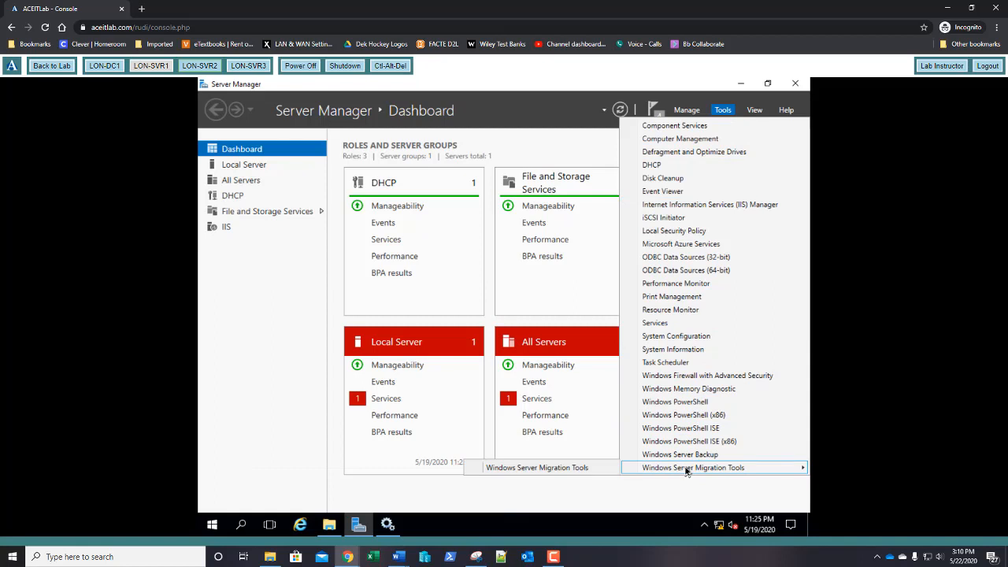
left_click(596, 469)
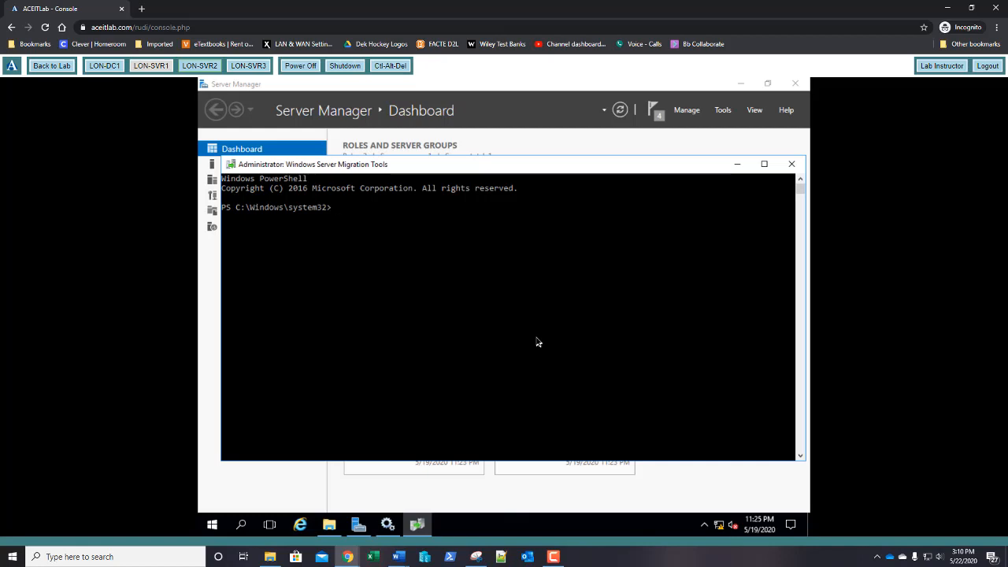
Step: Enter Export-SmigServerSetting -FeatureId DHCP -User All at the Migration Tools prompt
type("export-smig")
key("Tab")
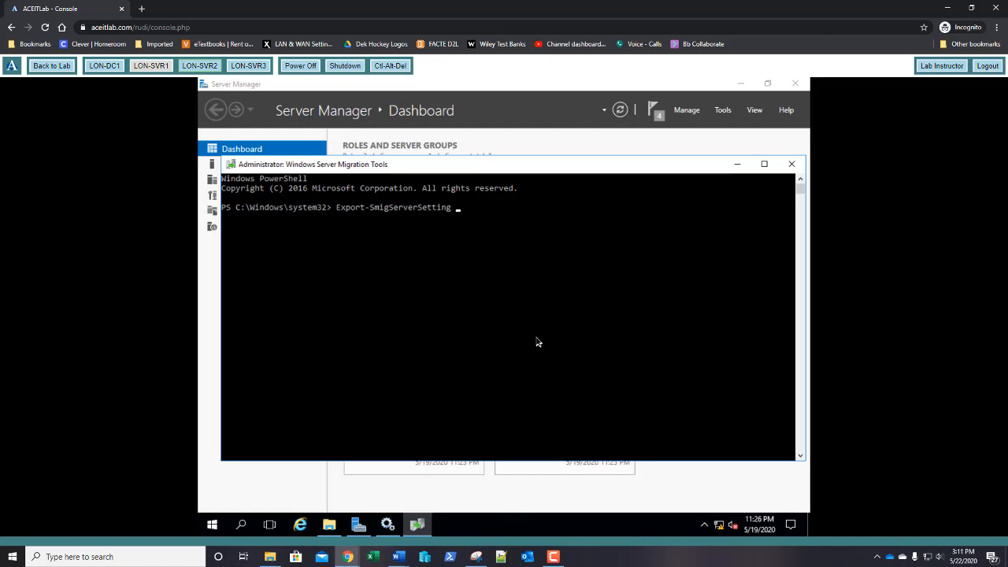
type("-fe")
key("Tab")
type("DHCP -u")
key("Tab")
type("All")
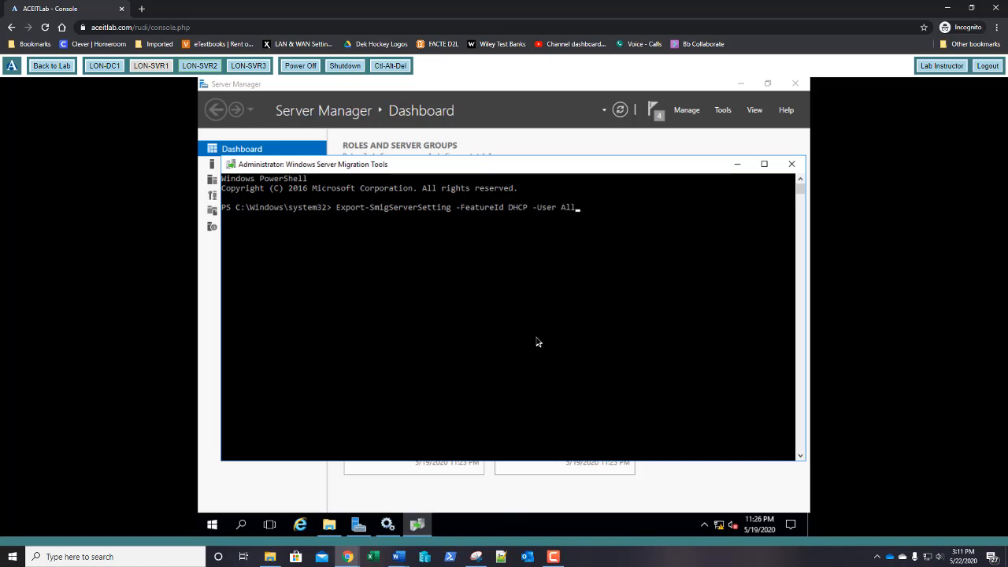
type(" -g")
Step: Append -Group -IPConfig -Path \\lon-dc1\software\migrate -Verbose to the export command
key("Tab")
type("-IPC")
key("Tab")
type("-p")
key("Tab")
type("\\\\")
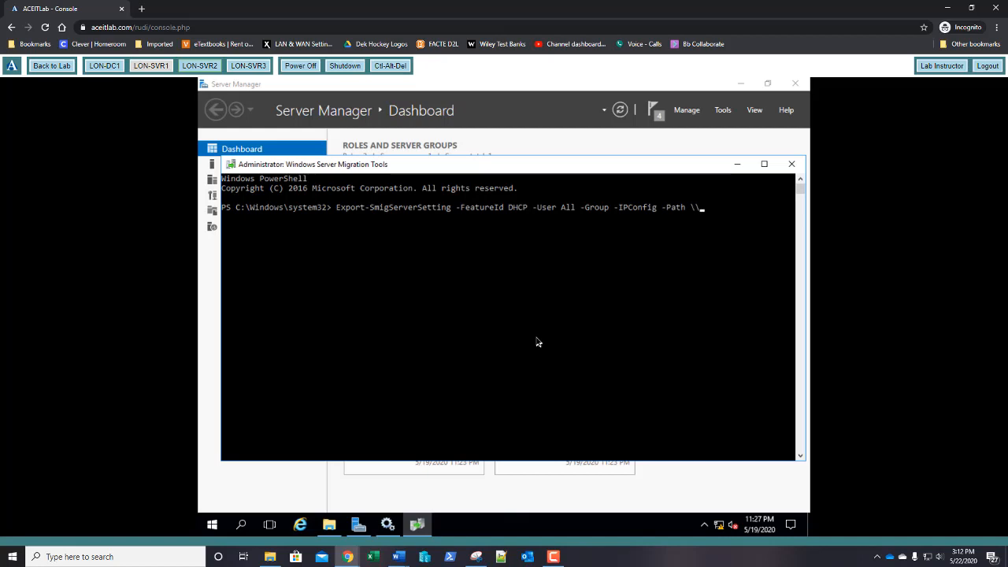
type("lon-dc1\\software\\migrate")
type("-v")
key("Tab")
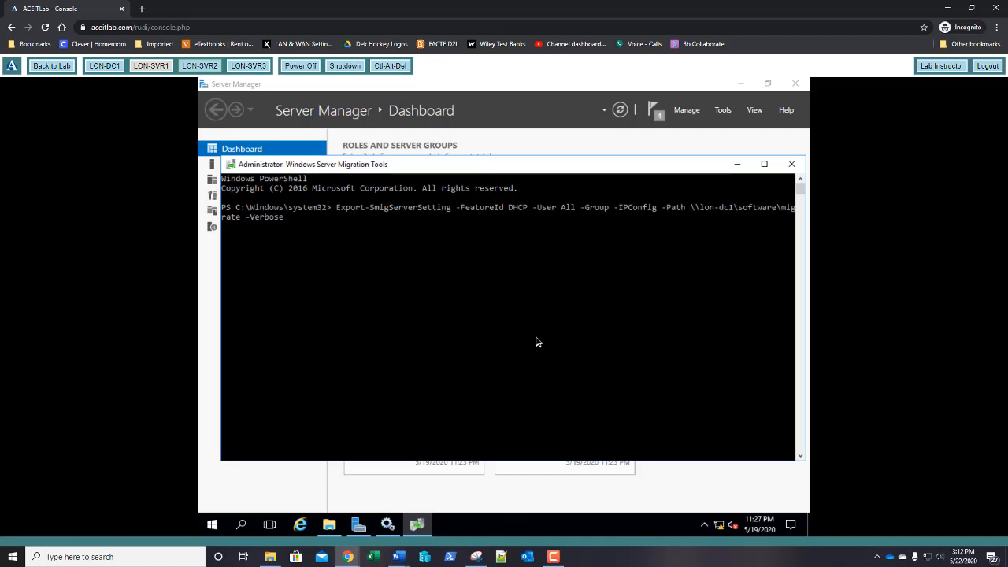
Step: Run the export command, entering the migration password when prompted
key("Return")
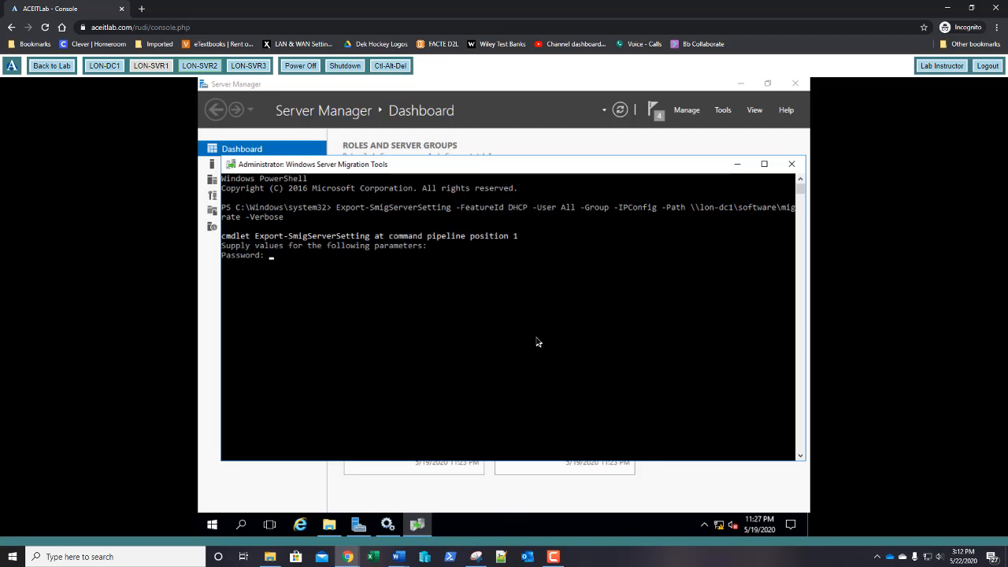
type("Pa$$w0rd")
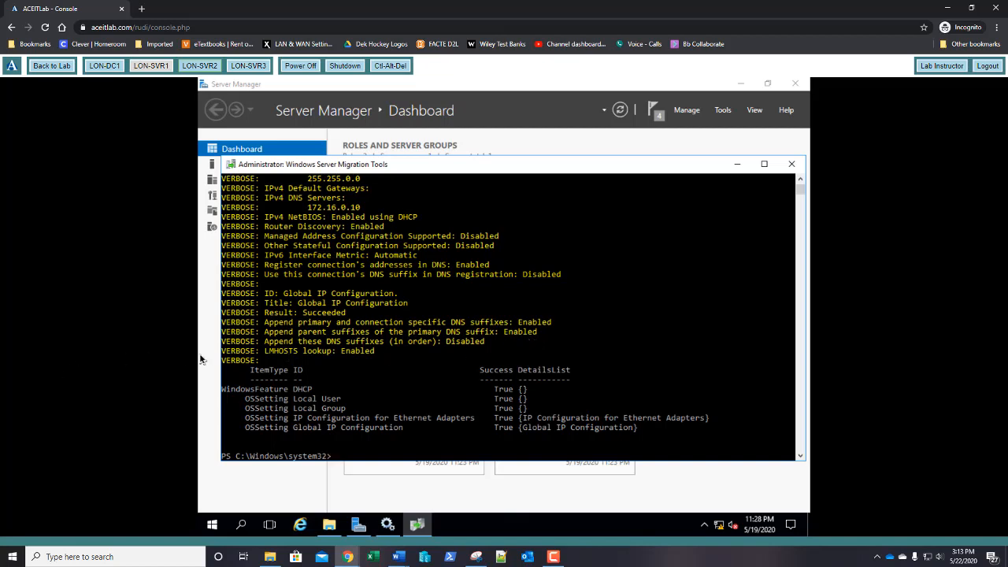
key("F10")
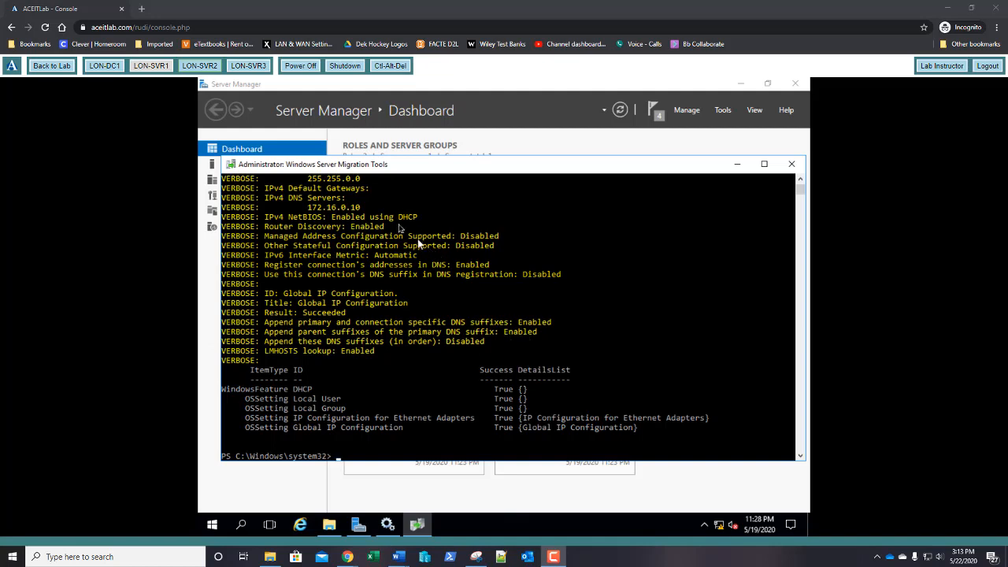
Step: On LON-SVR3, browse File Explorer to the \\lon-dc1\Software share
left_click(249, 66)
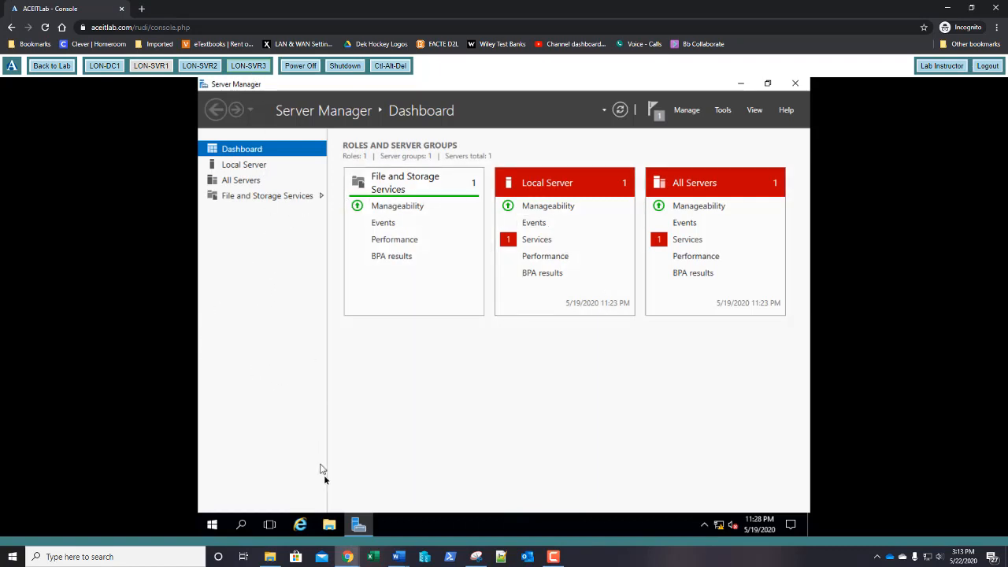
left_click(329, 528)
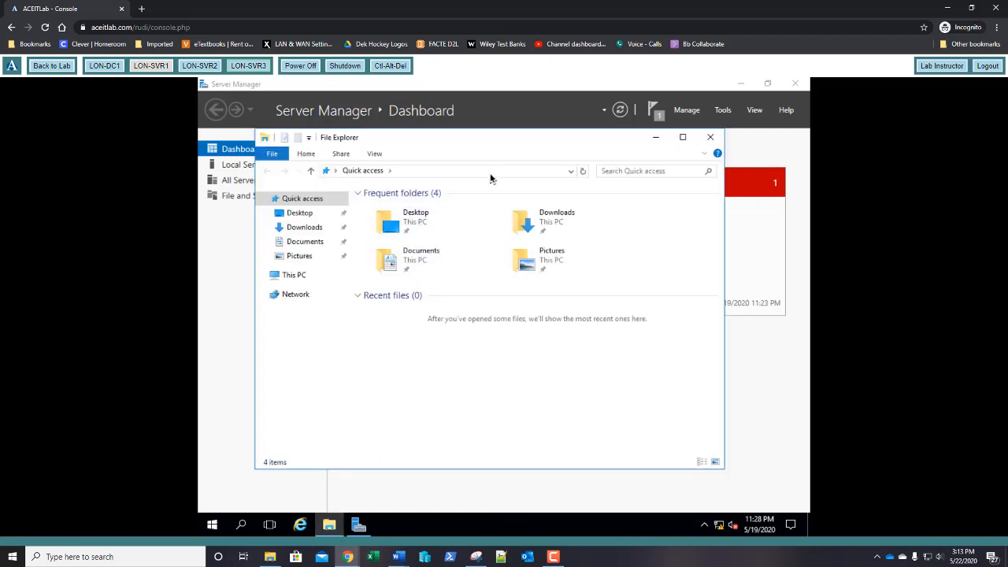
left_click(490, 172)
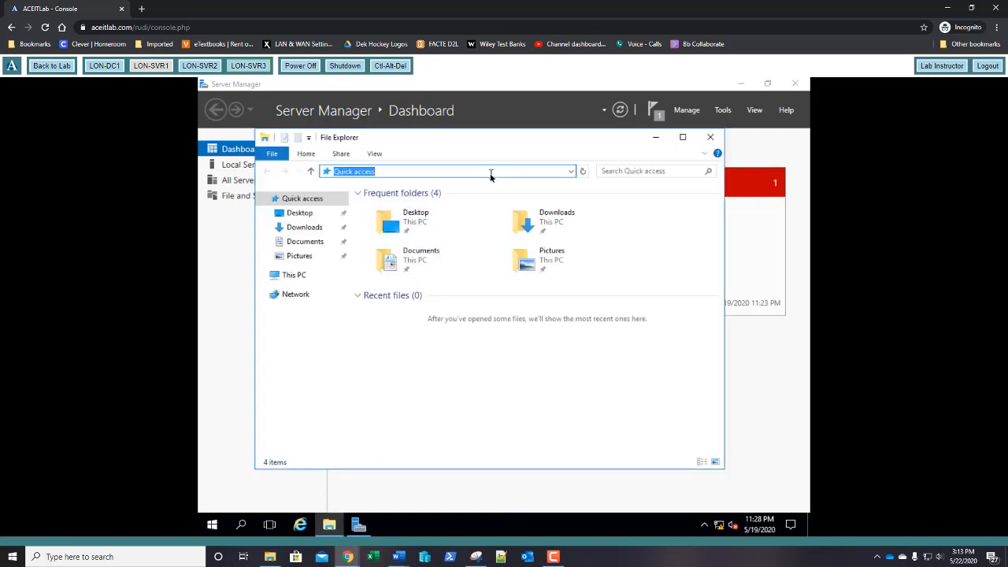
type("\\\\lon-dc1\\so")
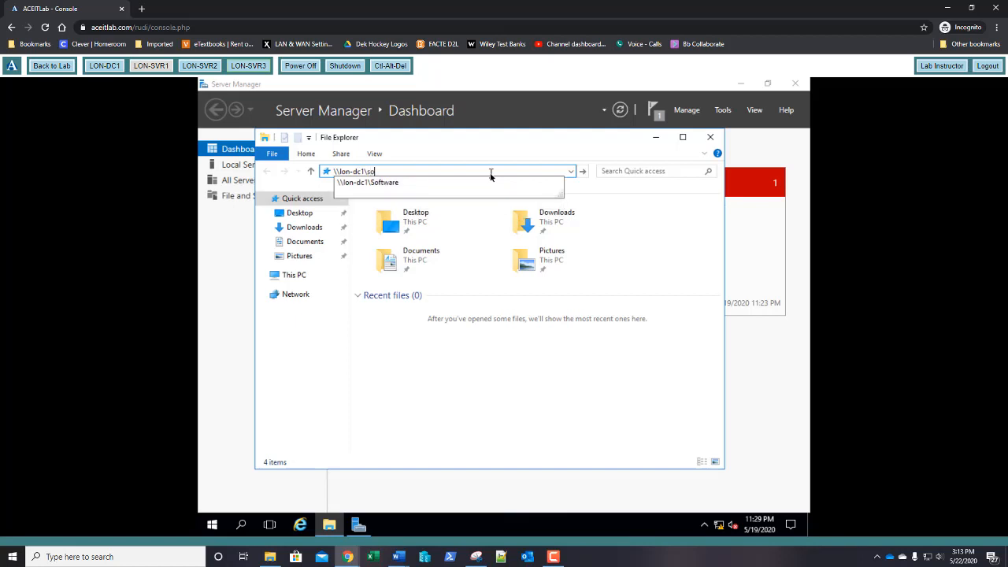
key("Down")
key("Return")
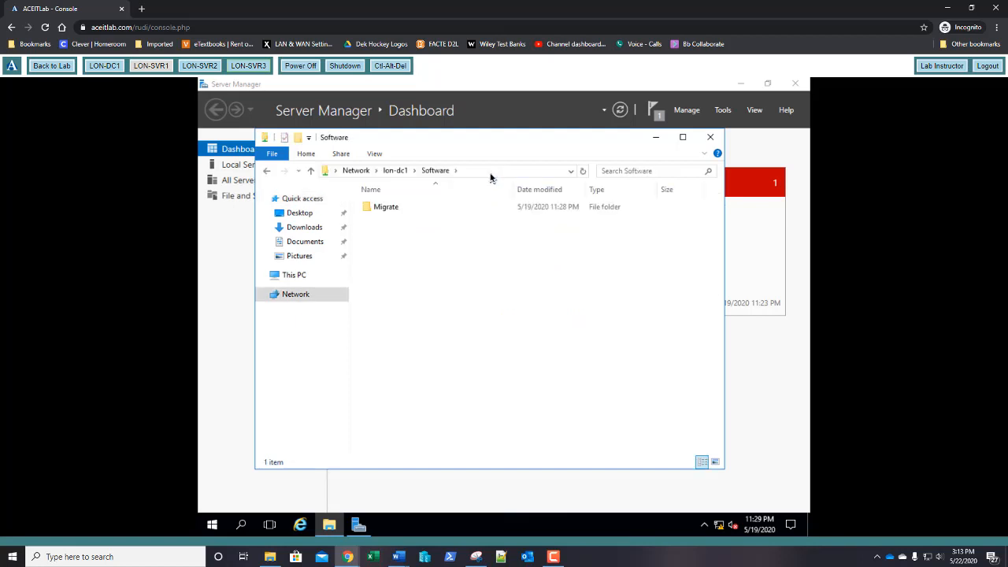
Step: Copy the Migrate folder onto Local Disk (C:) and check its contents
left_click(384, 209)
right_click(385, 208)
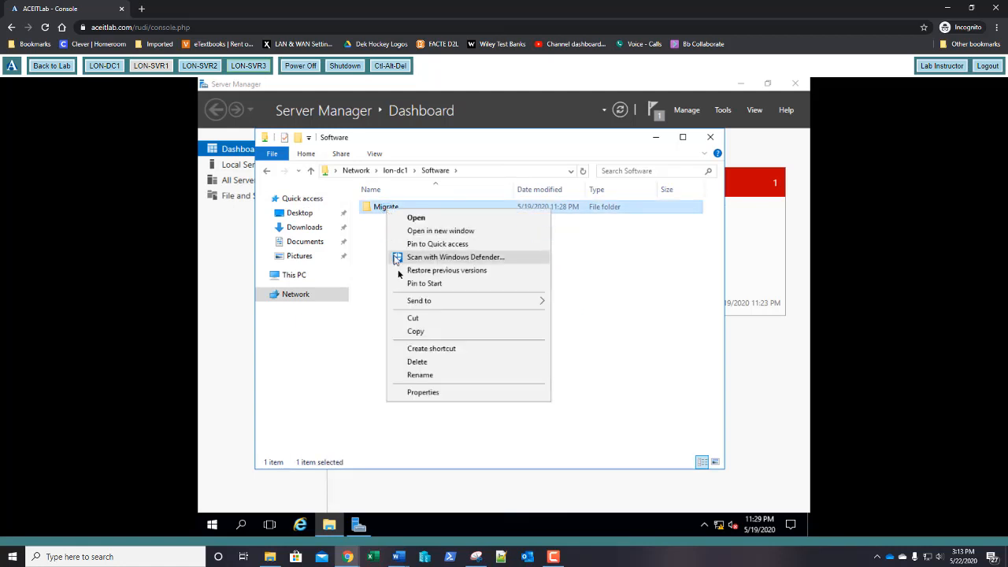
left_click(415, 331)
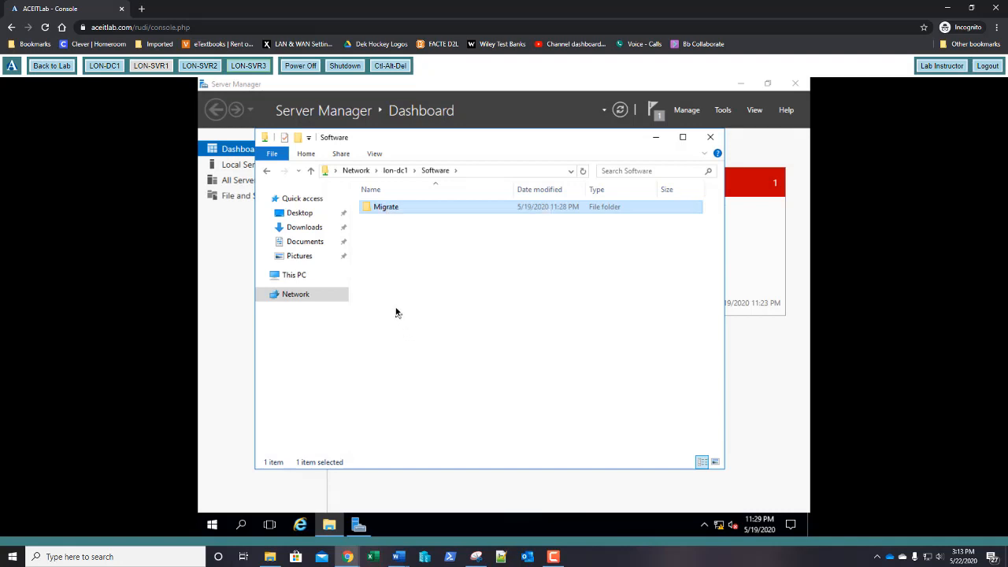
left_click(305, 275)
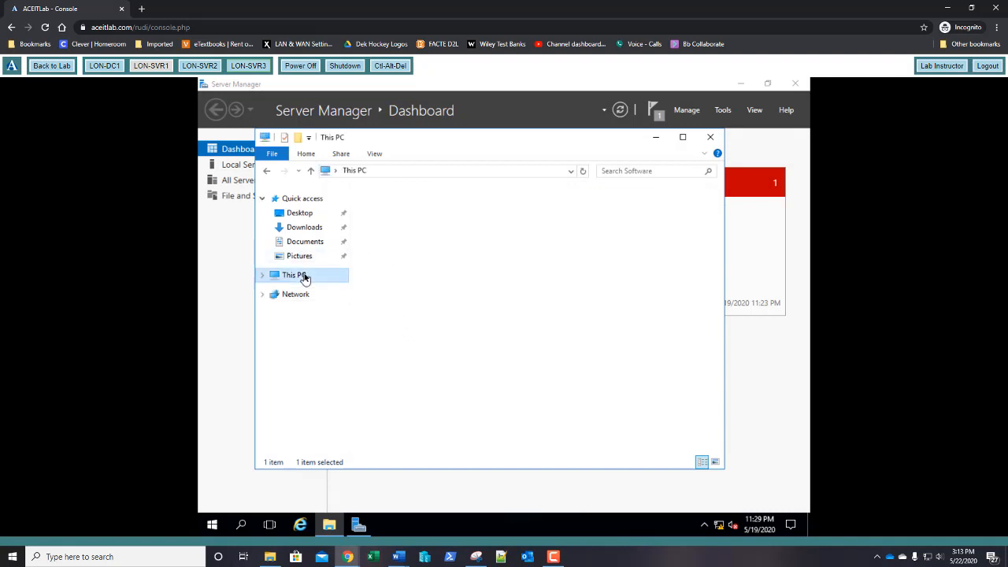
double_click(395, 331)
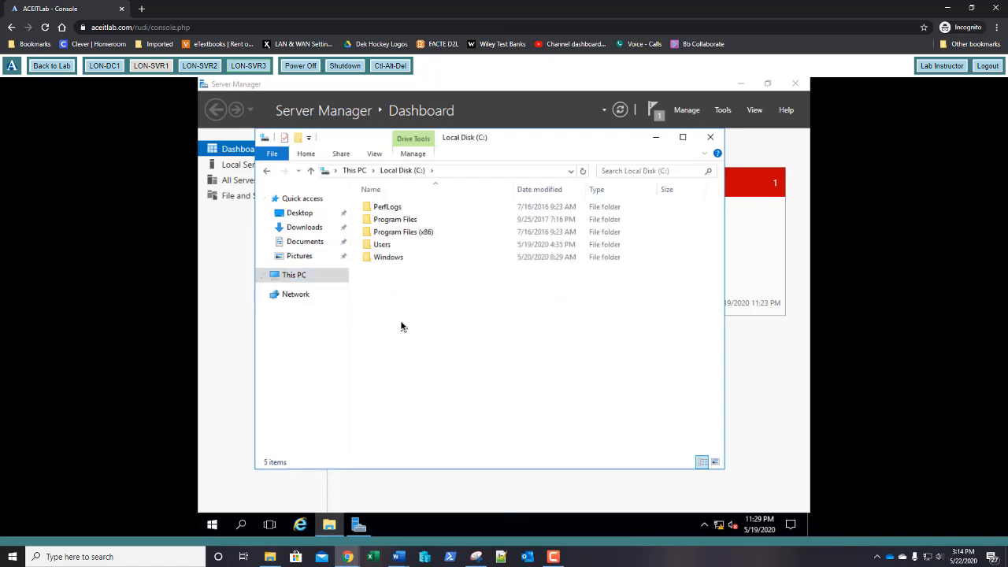
key("ctrl+v")
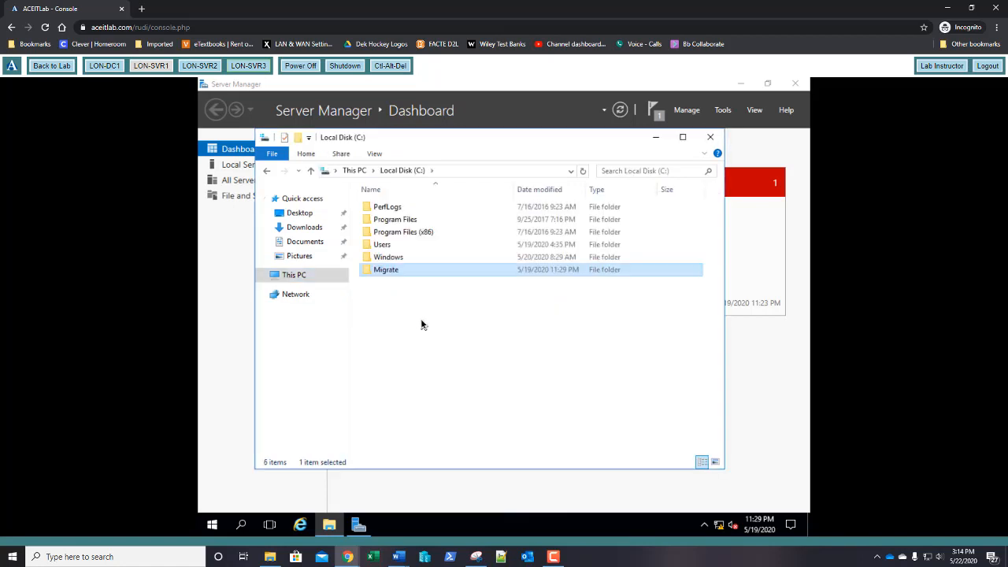
double_click(396, 272)
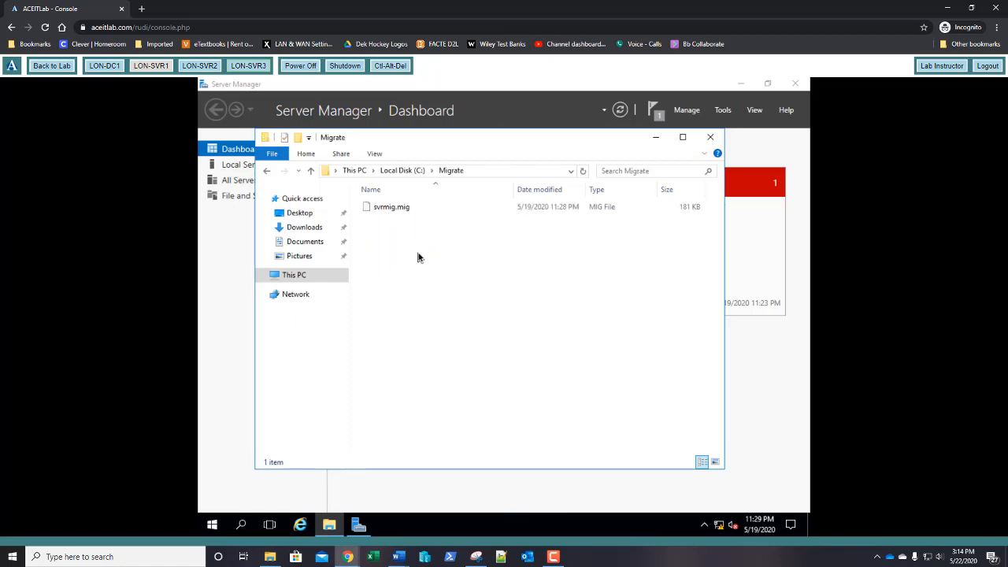
left_click(395, 171)
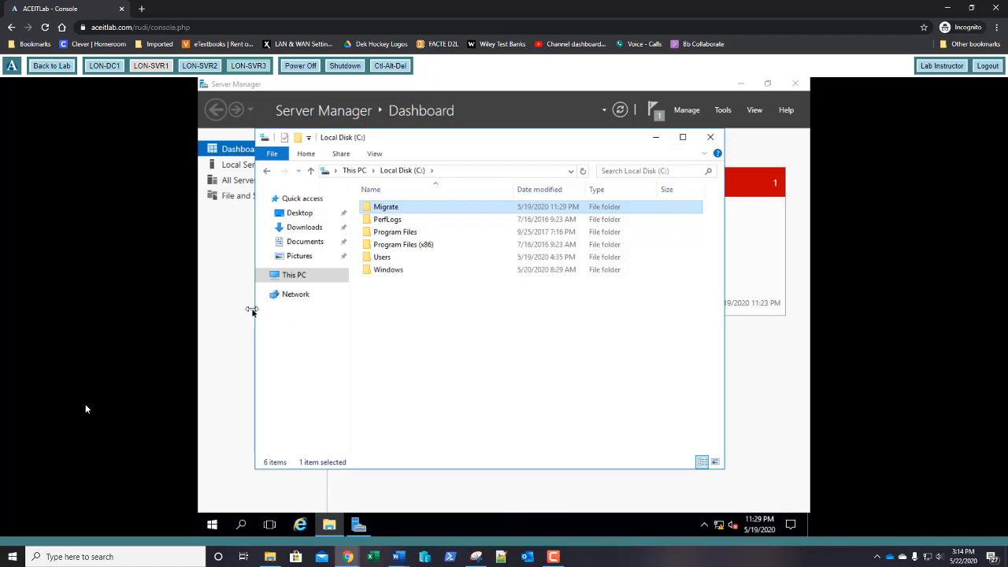
left_click(207, 527)
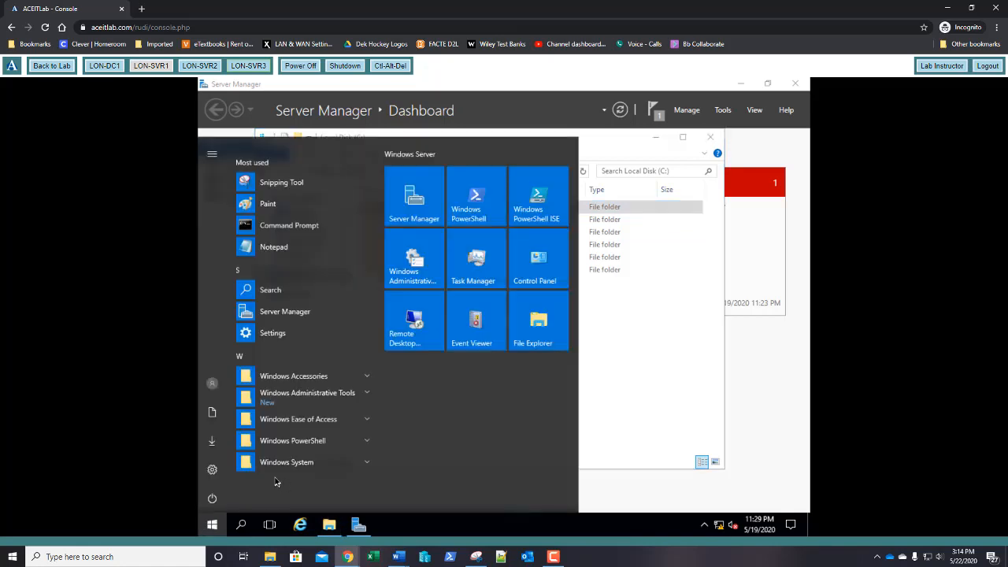
type("cmd")
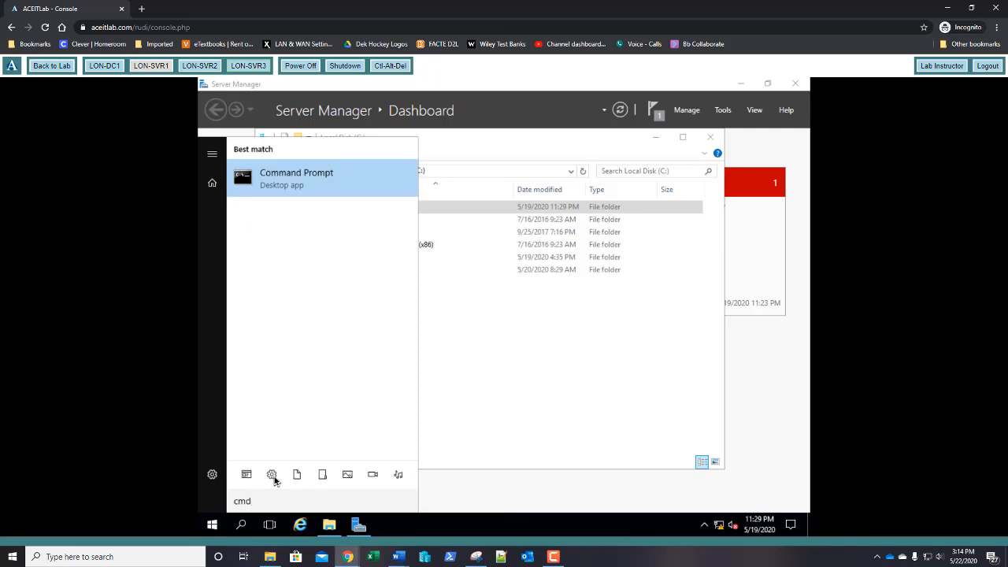
key("Return")
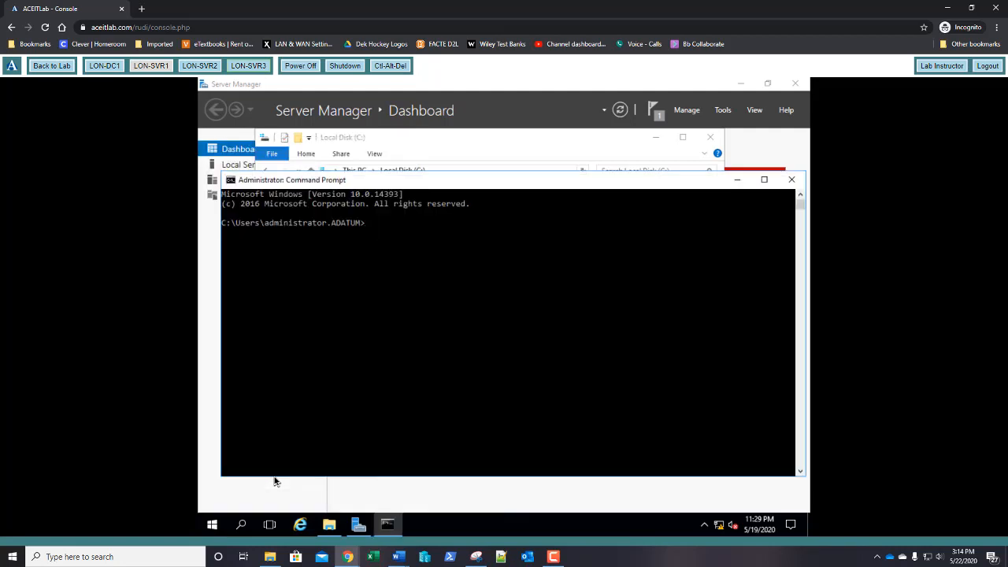
type("ipconfig /all")
key("Return")
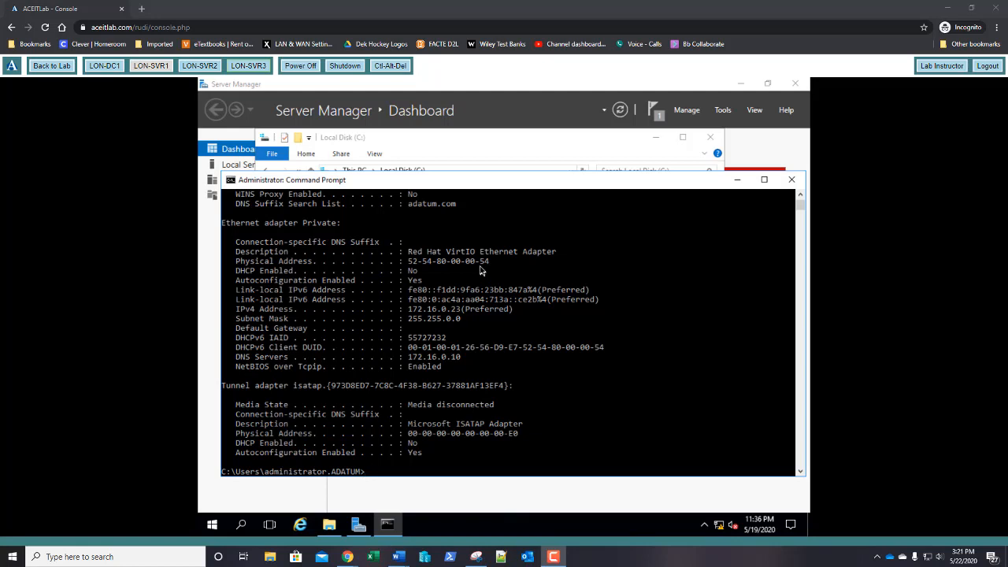
left_click_drag(490, 261, 407, 266)
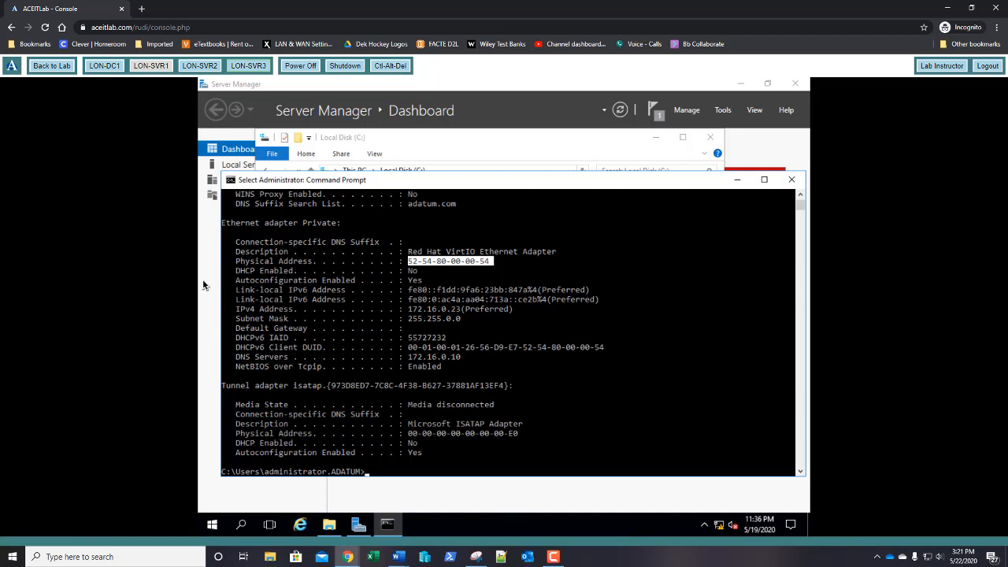
left_click(496, 262)
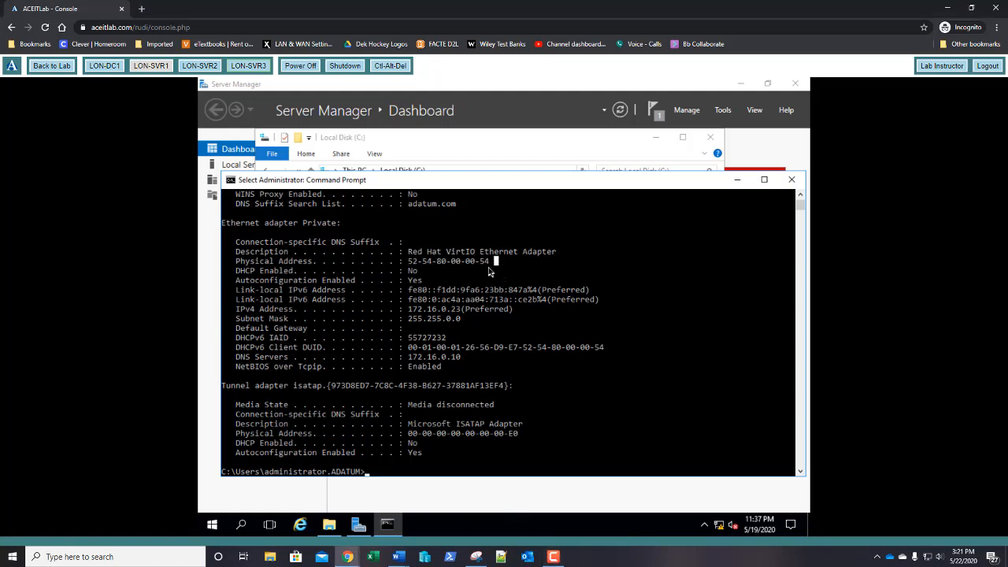
left_click(190, 66)
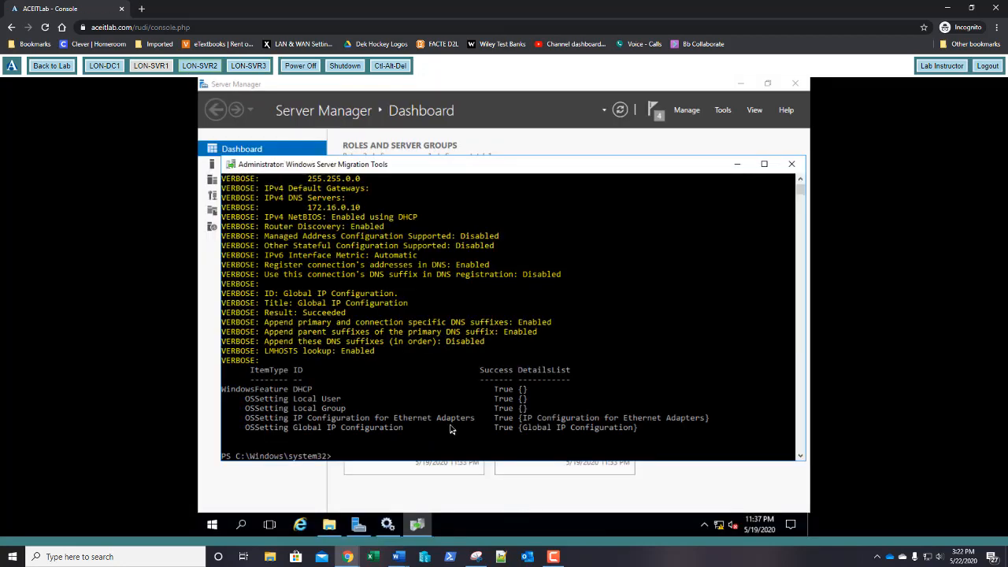
type("ipconfig /all")
key("Return")
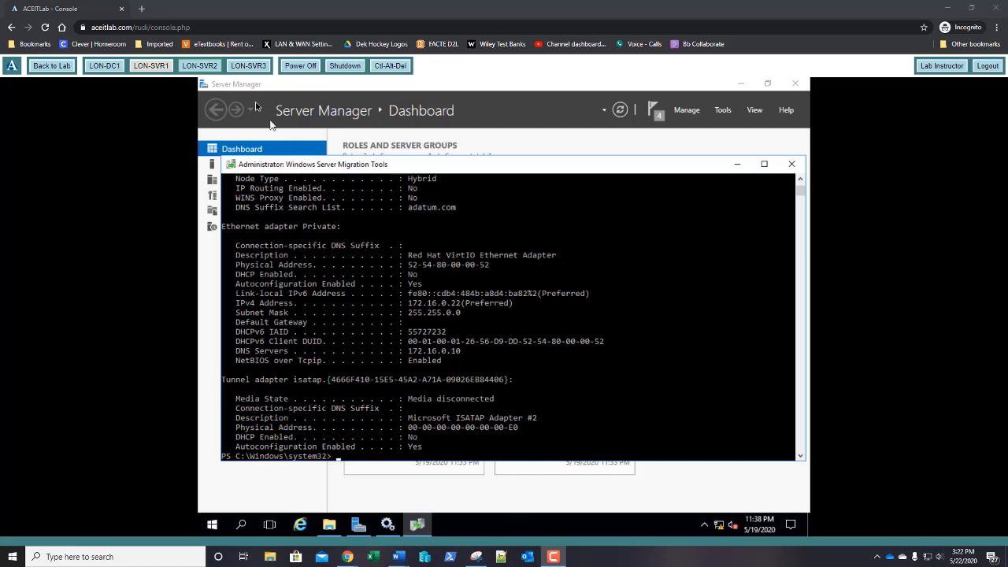
left_click(247, 67)
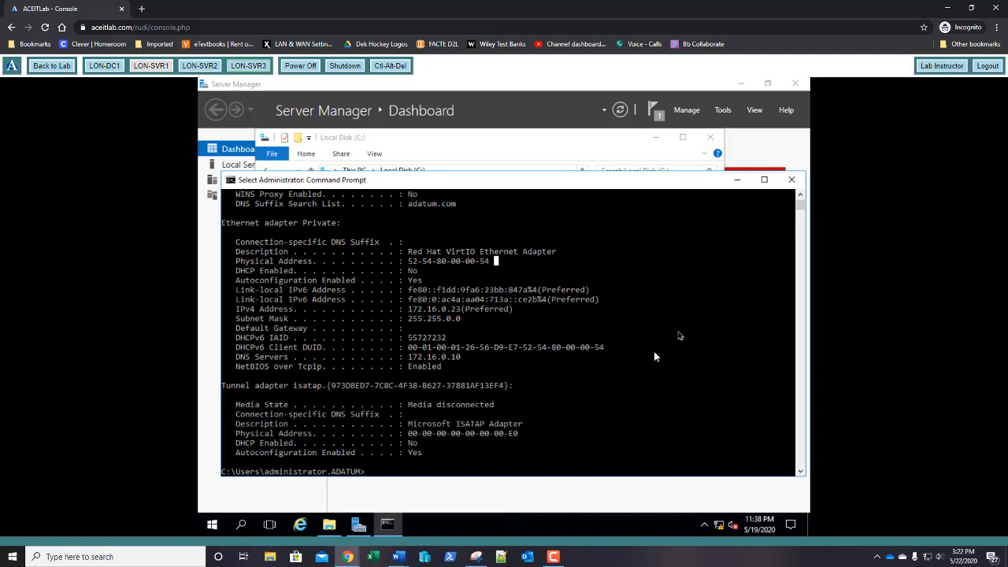
Step: Close Command Prompt and launch Windows Server Migration Tools from Server Manager's Tools menu
left_click(790, 180)
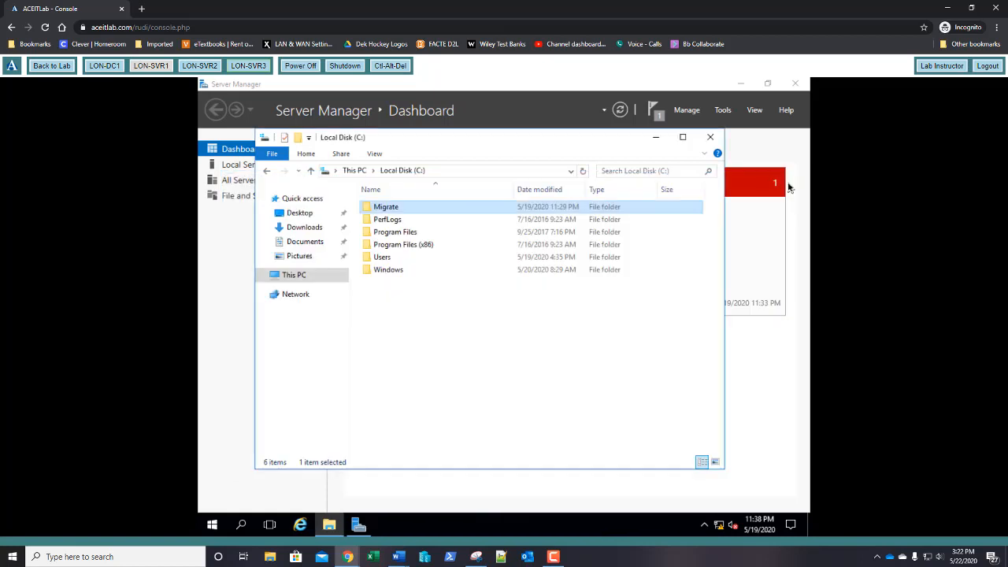
left_click(723, 111)
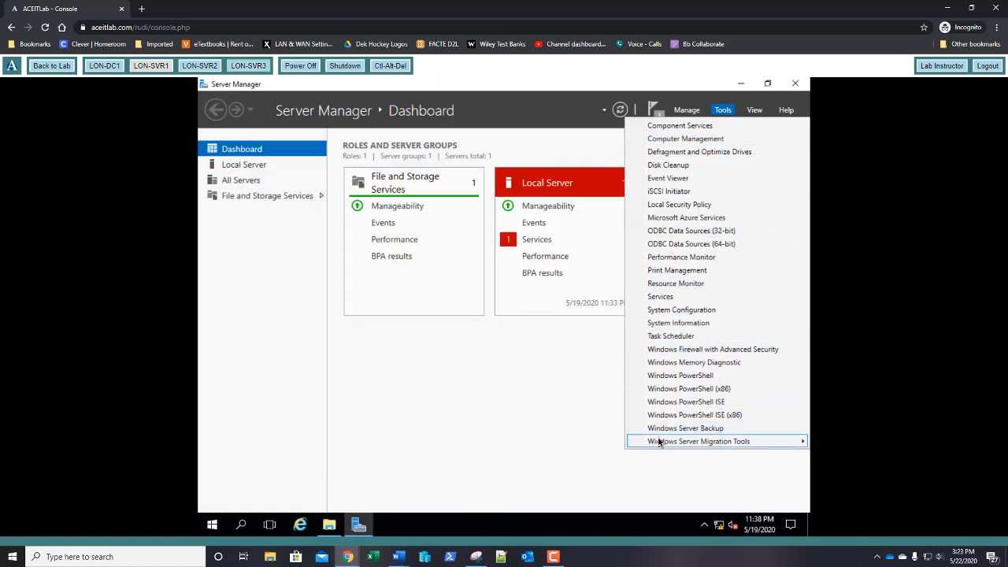
mouse_move(659, 445)
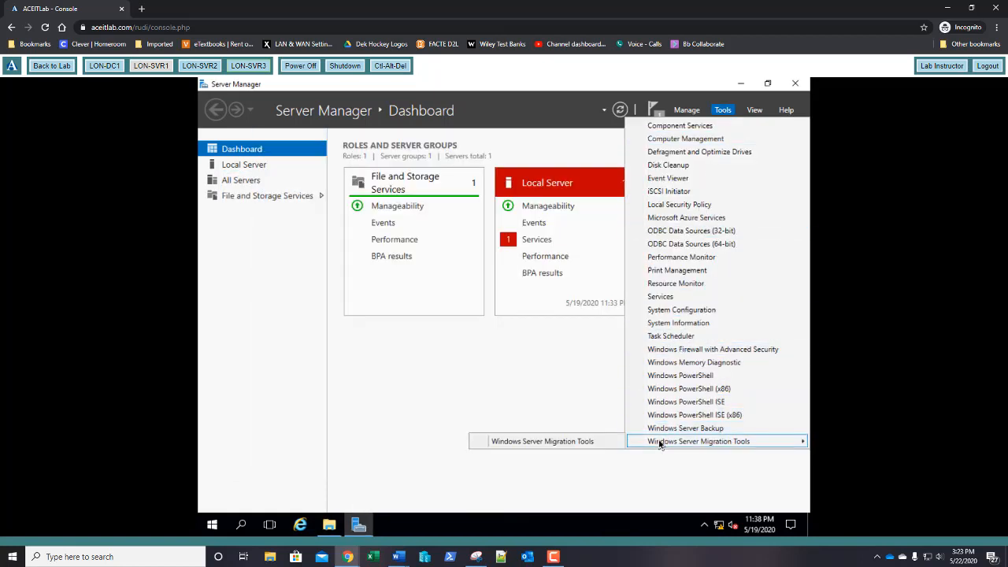
left_click(598, 441)
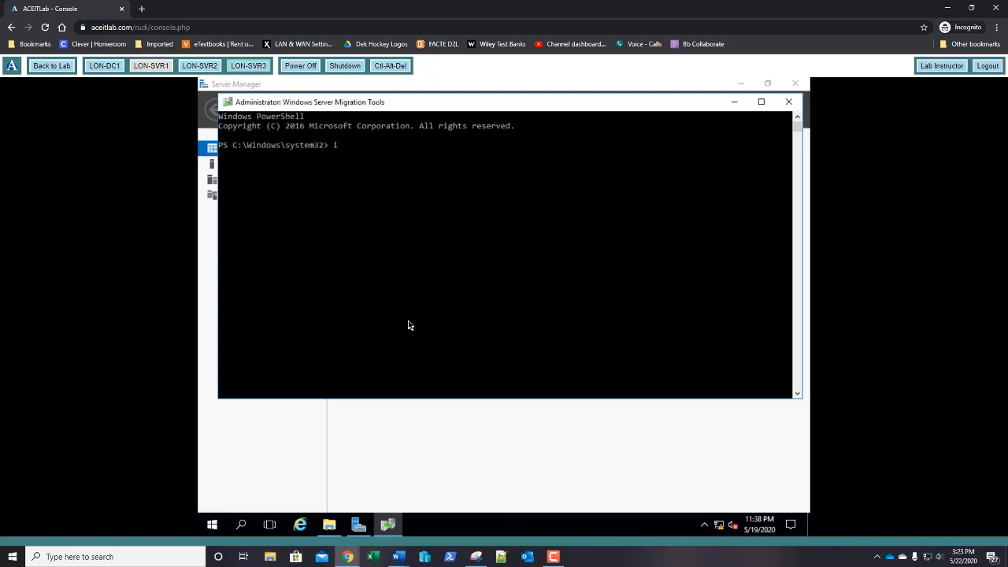
Step: Start Import-SmigServerSetting with -FeatureId DHCP, -User All and -Group
type("mport-smig")
key("Tab")
type("-fe")
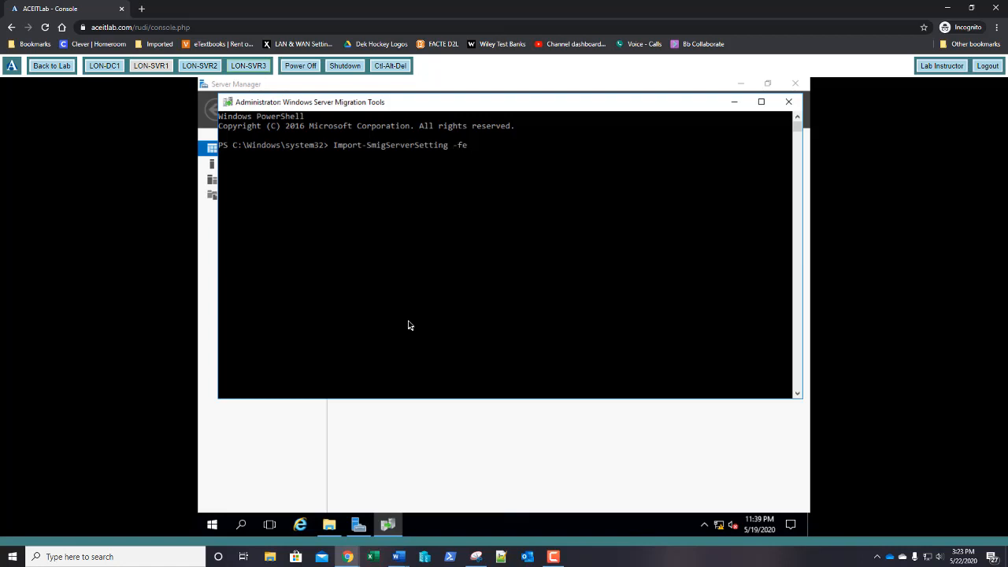
key("Tab")
key("Tab")
type("DHCP -u")
key("Tab")
type("All")
type(" -p")
key("Tab")
Step: Add -IPConfig all and begin the -SourcePhysicalAddress parameter
type("-ipg")
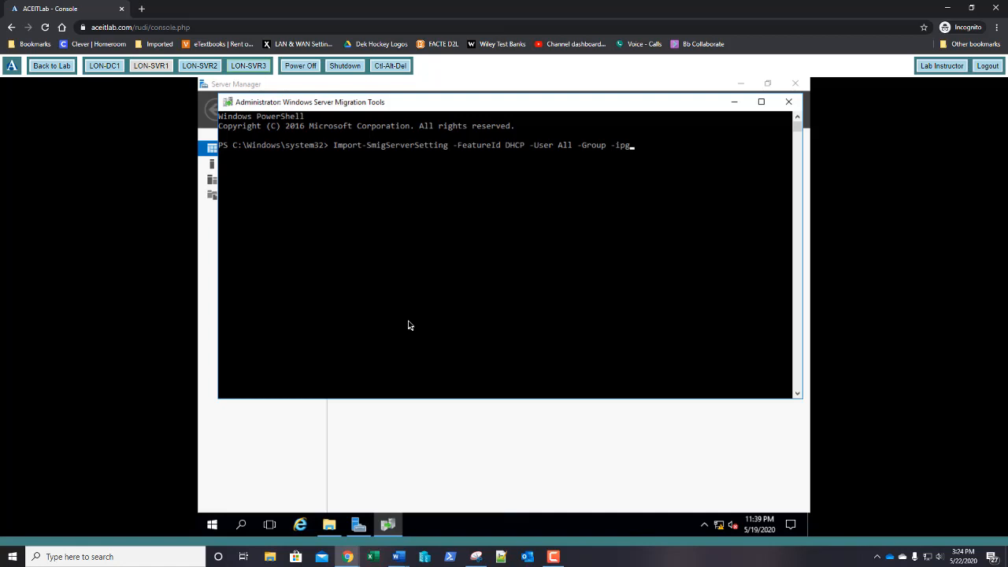
key("BackSpace")
type("c")
key("Tab")
type("all")
type("-sou")
key("Tab")
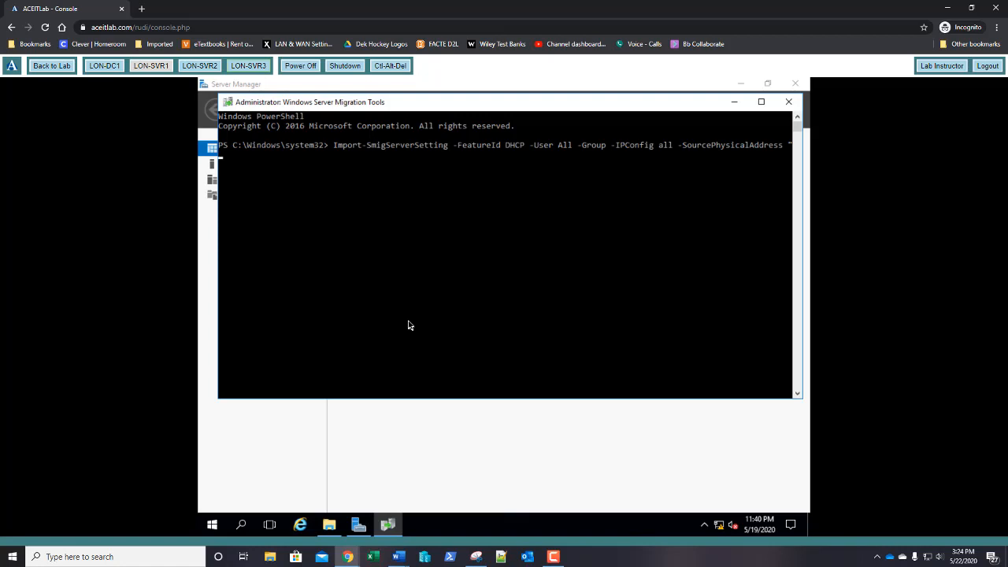
type("5254800000")
type("52")
type("\" -targ")
key("Tab")
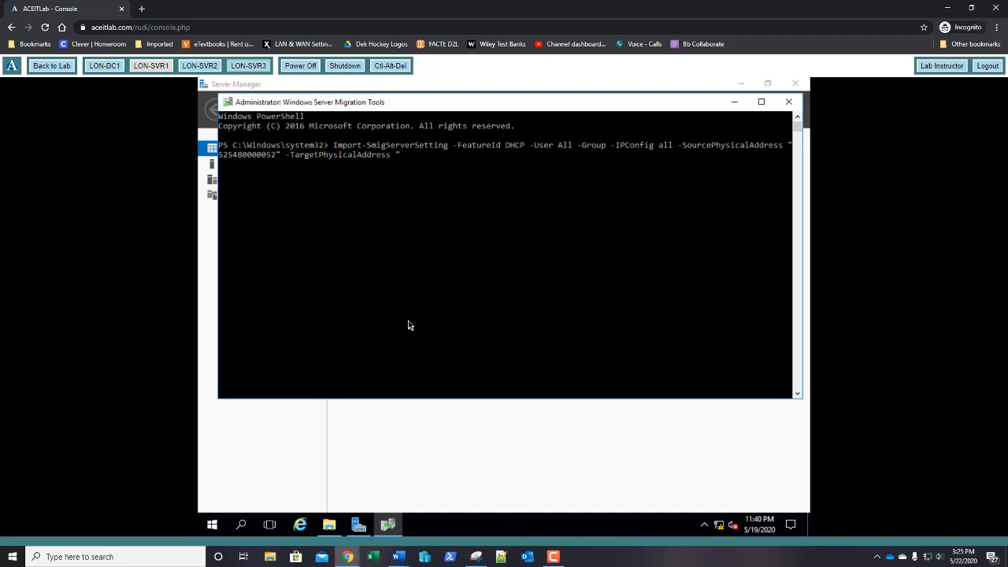
type("52548000005")
type("4")
Step: Add -Path C:\Migrate and begin the -Verbose switch
type("-p")
key("Tab")
type("C:\\")
key("BackSpace")
type(":\\m")
key("Tab")
type("-v")
Step: Run the import with -Verbose and review the invalid physical address format error
key("Tab")
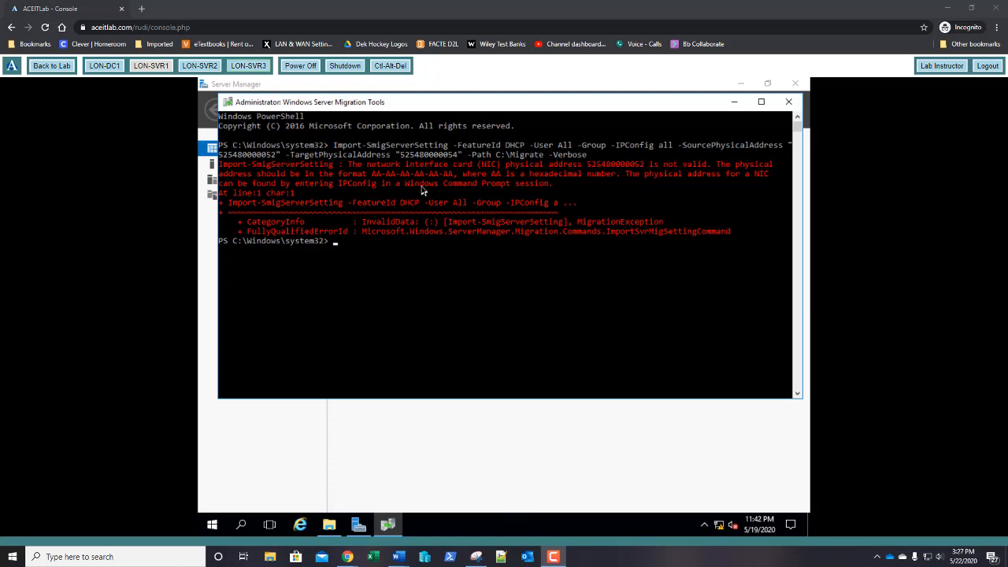
left_click(457, 124)
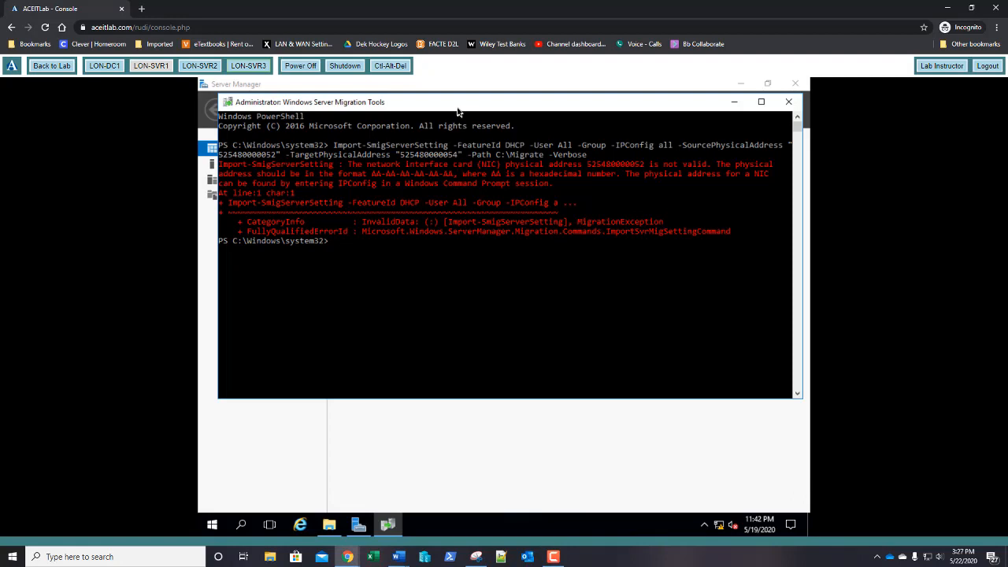
key("Up")
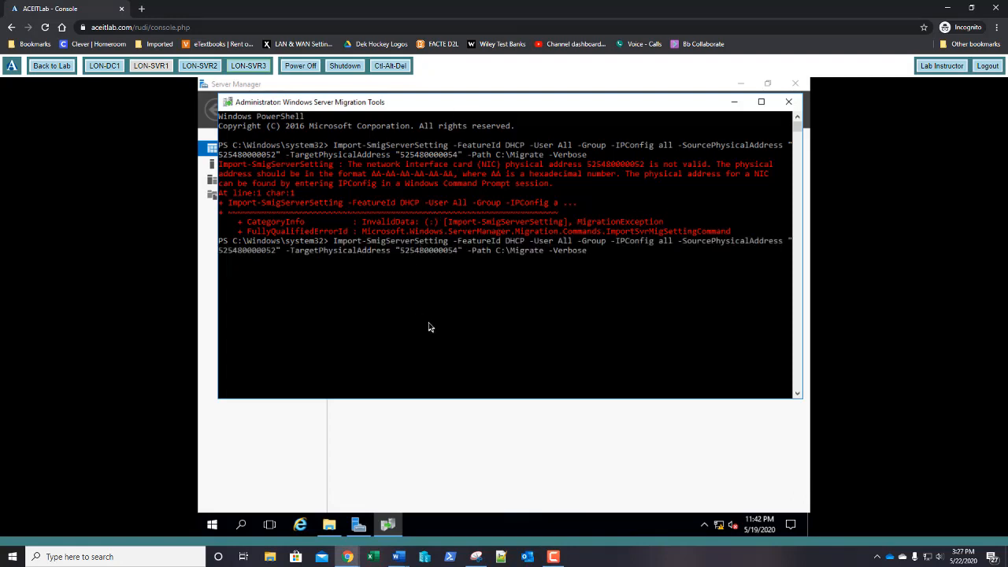
key("Left")
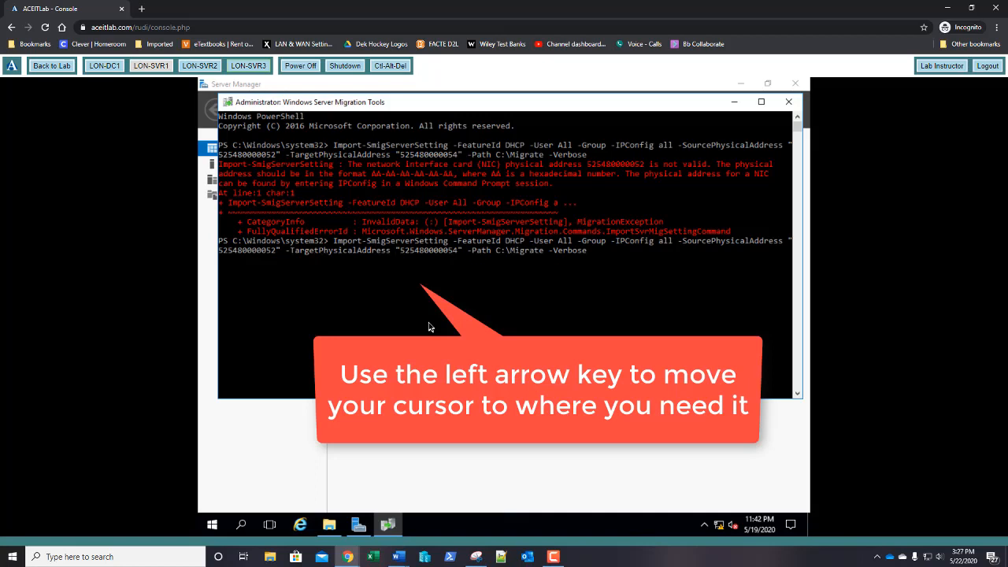
key("Left")
key("Left")
key("Left")
type("-")
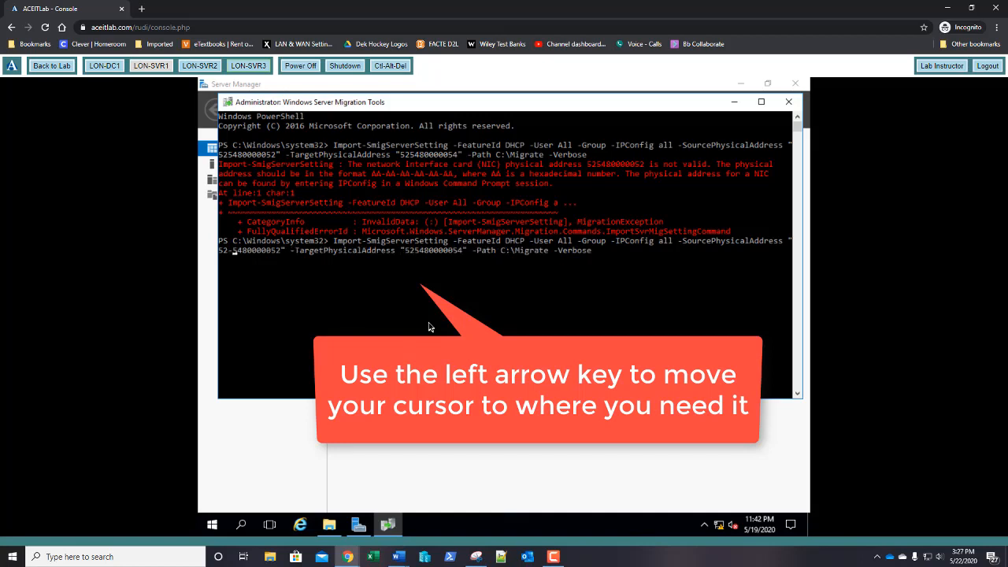
key("Right")
key("Right")
type("-")
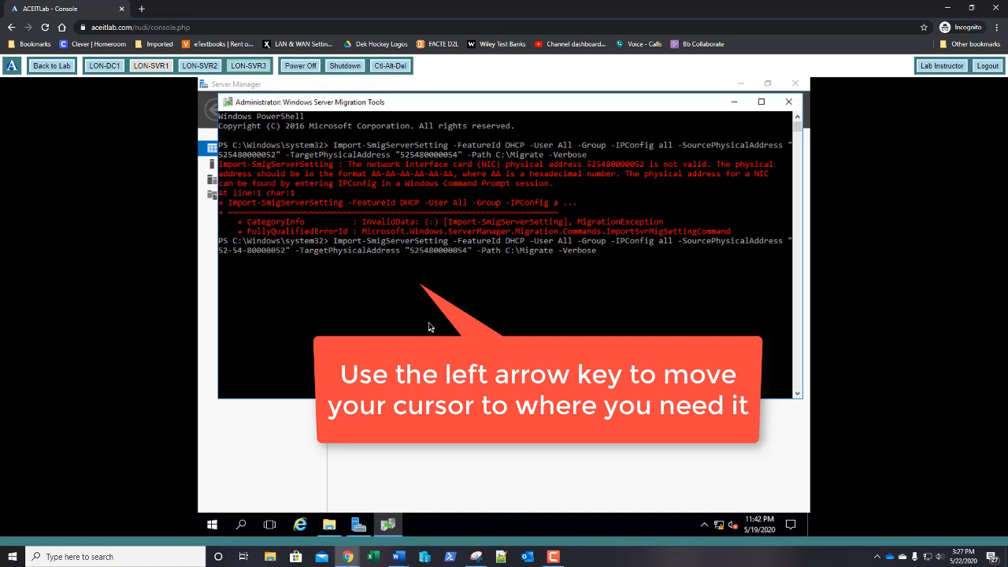
key("Right")
key("Right")
type("-54-")
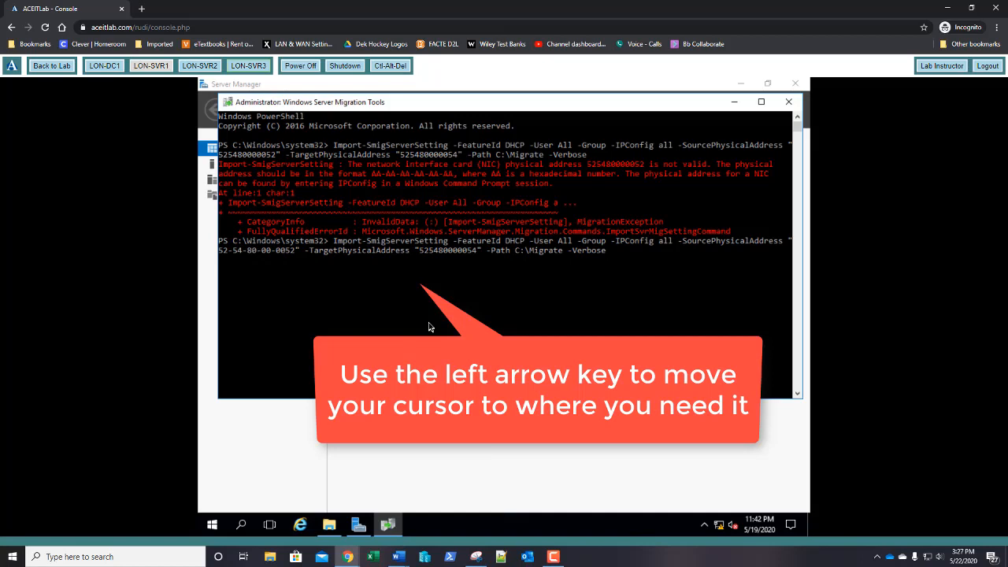
key("Right")
key("Right")
type("-")
key("Right")
key("Right")
key("Right")
key("Right")
key("Right")
key("Right")
key("Right")
key("Right")
key("Right")
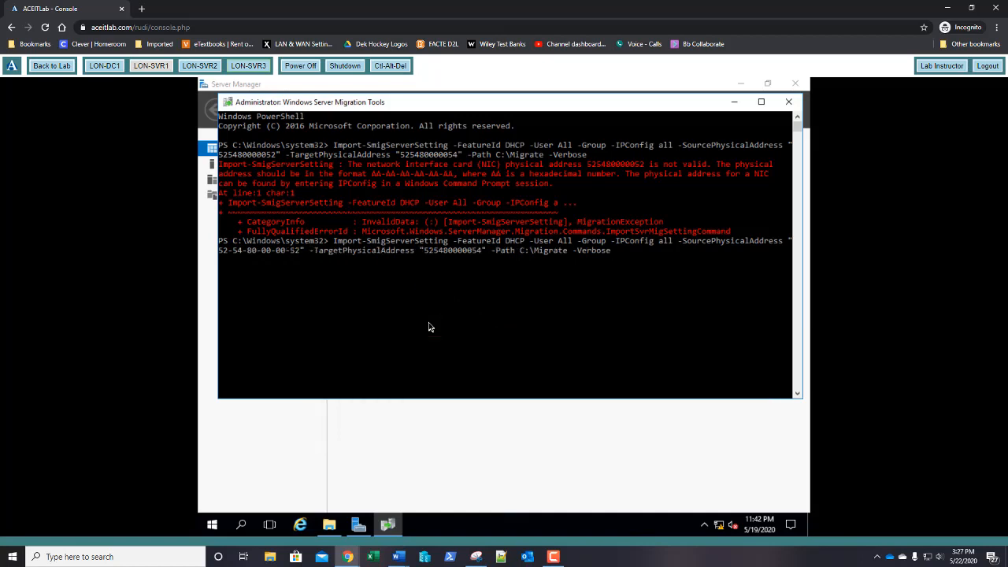
type("-")
key("Right")
key("Right")
type("-54")
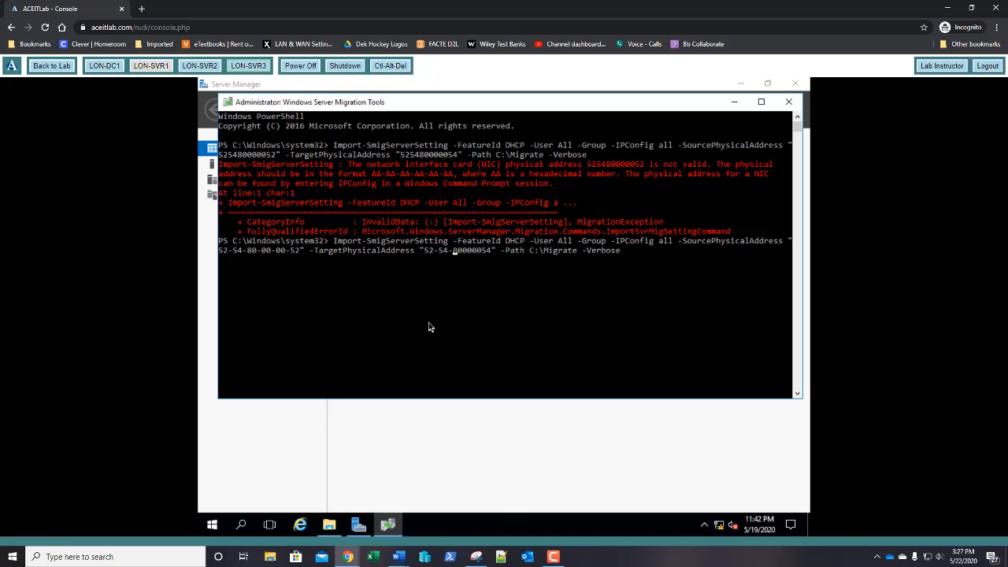
type("-")
key("Right")
key("Right")
type("-")
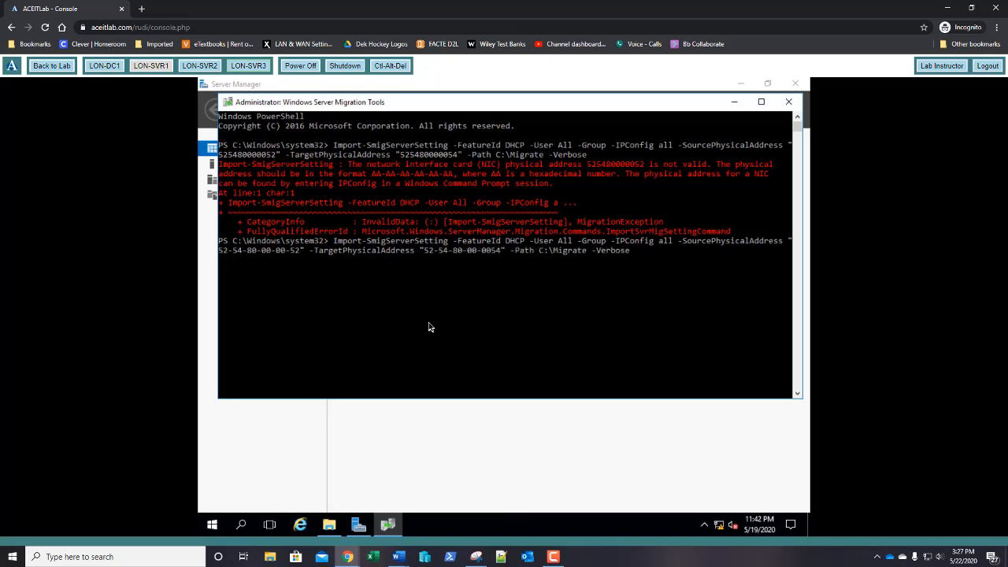
key("Right")
key("Right")
type("-")
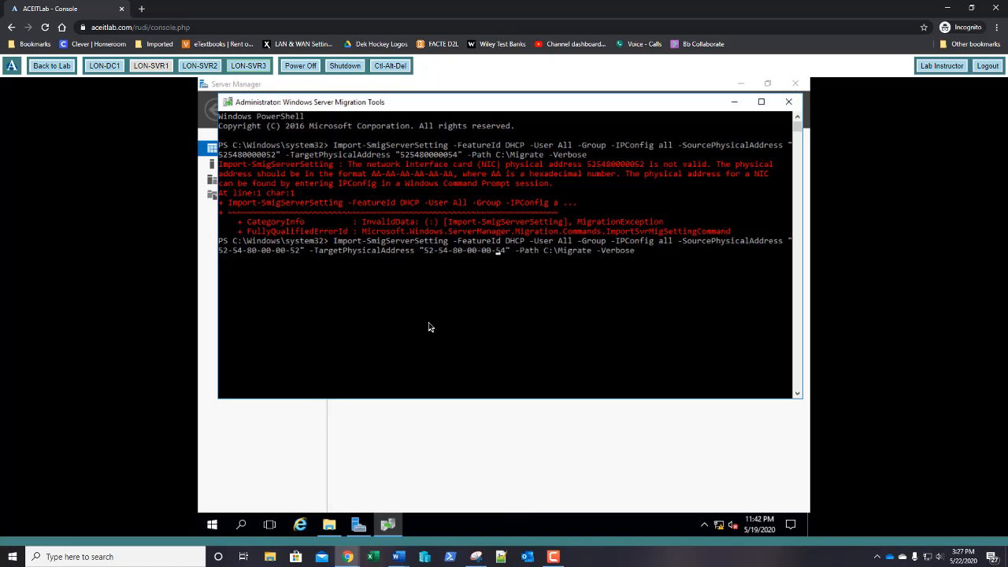
key("End")
Step: Run the corrected import and enter the migration password to start collecting DHCP data
key("Return")
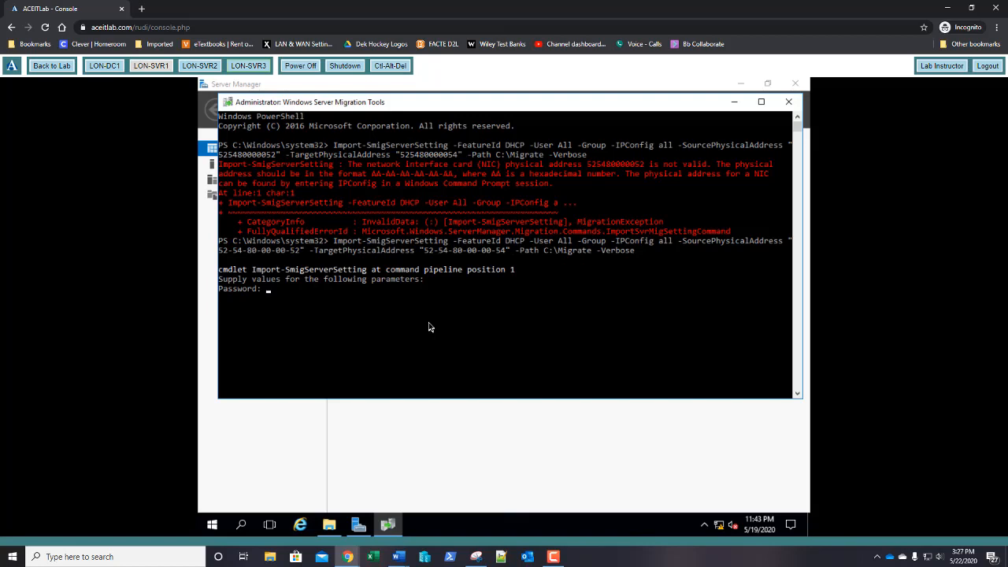
type("********")
key("Return")
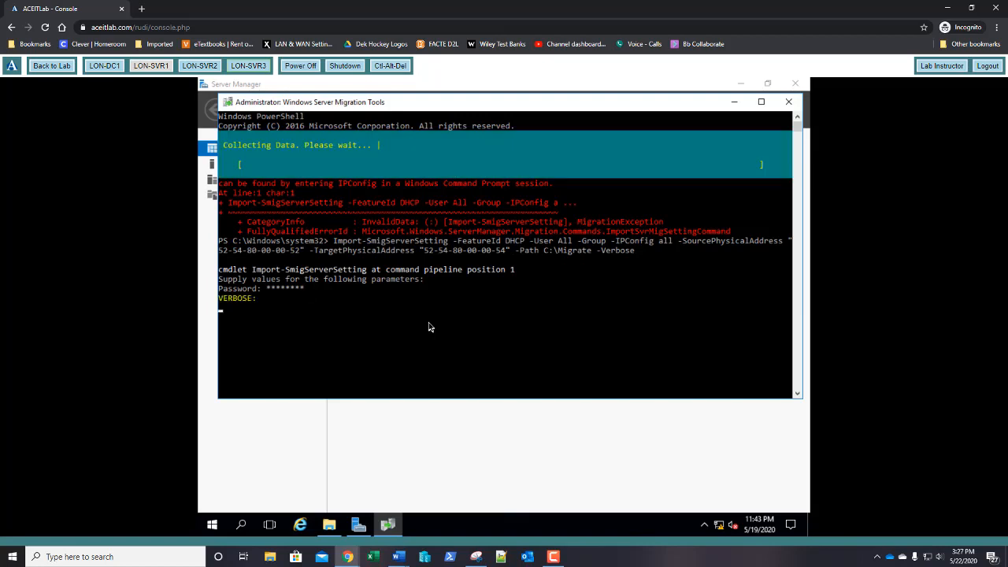
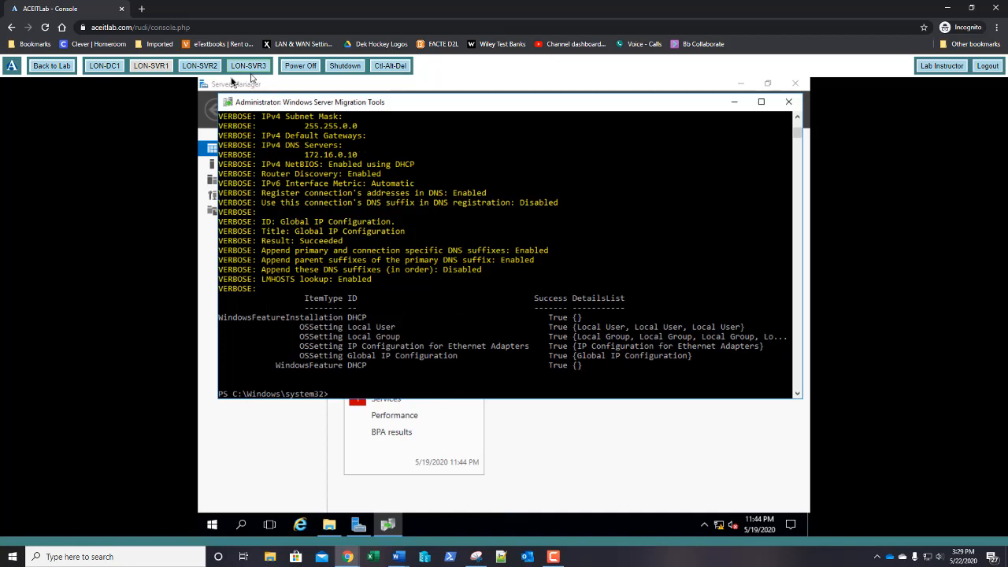
Step: Open the Private adapter's IPv4 properties from the Network and Sharing Center
right_click(213, 527)
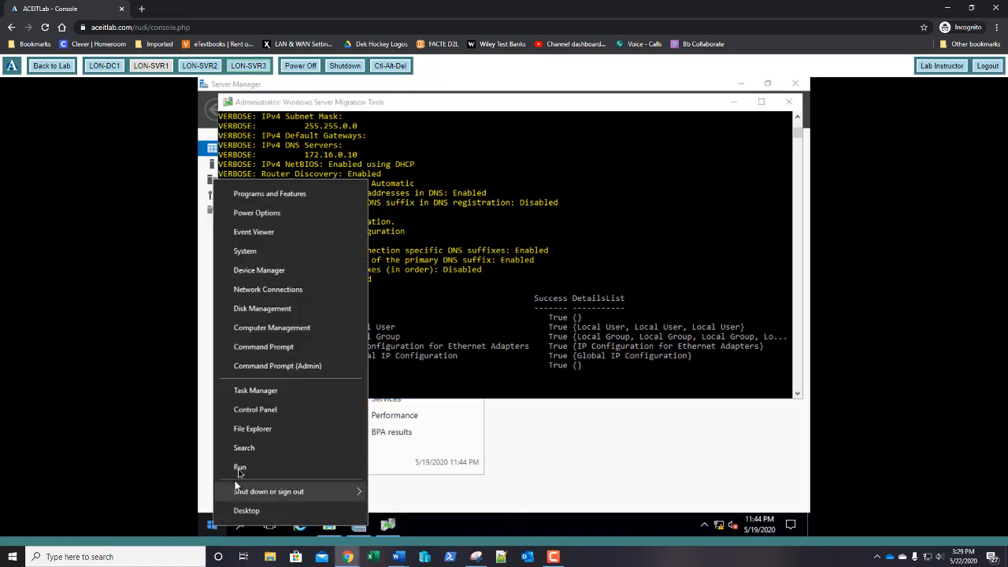
left_click(255, 409)
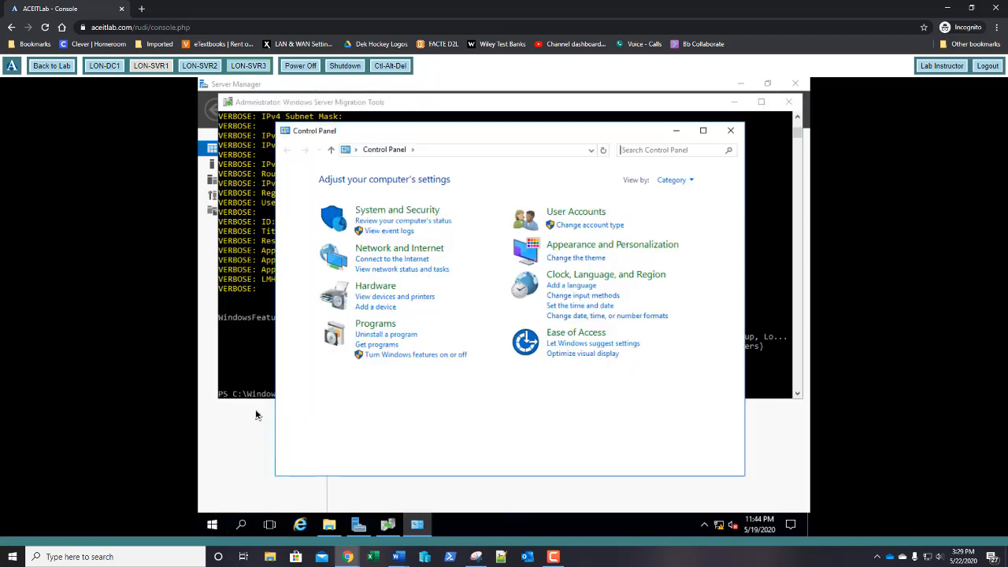
left_click(379, 250)
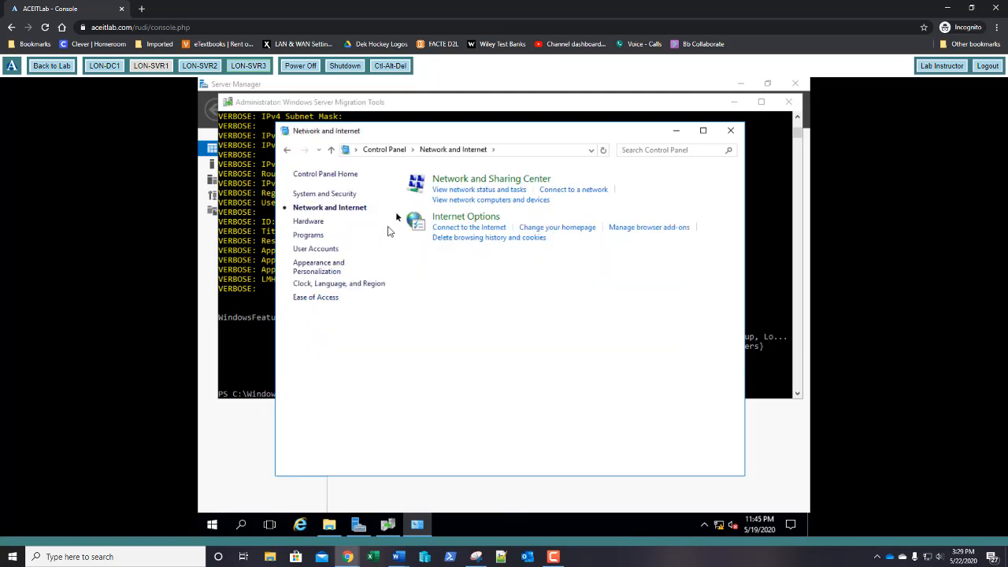
left_click(450, 185)
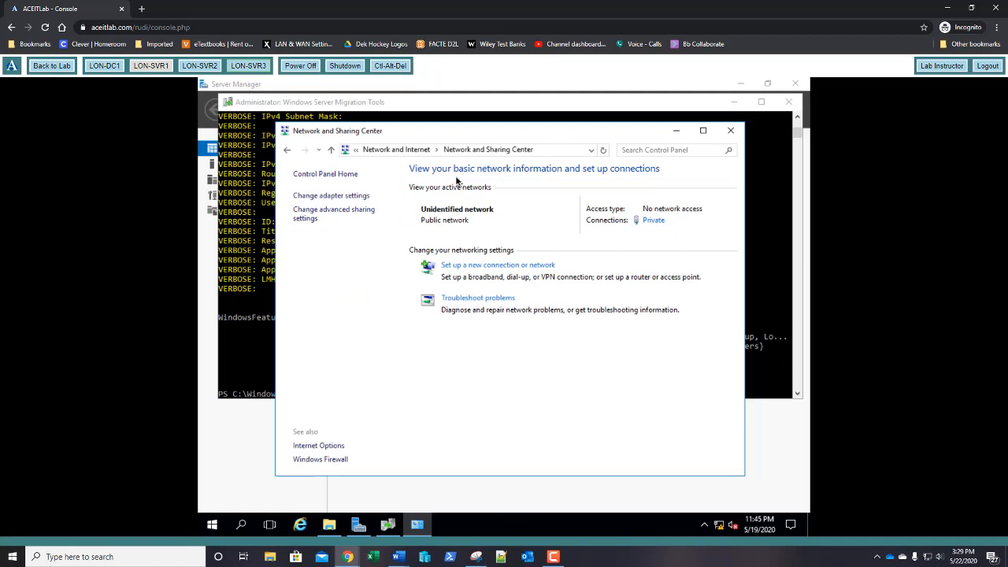
left_click(653, 221)
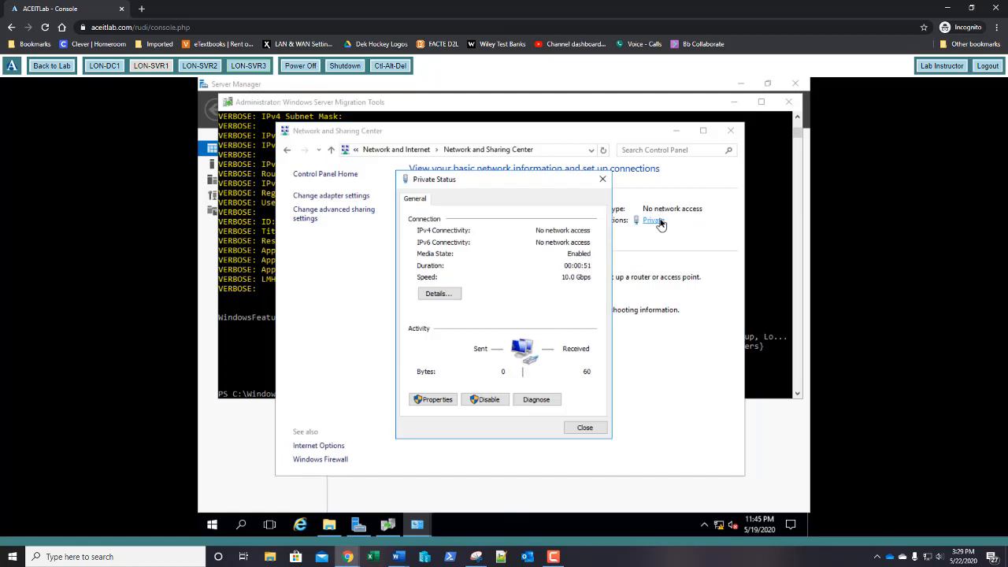
left_click(435, 400)
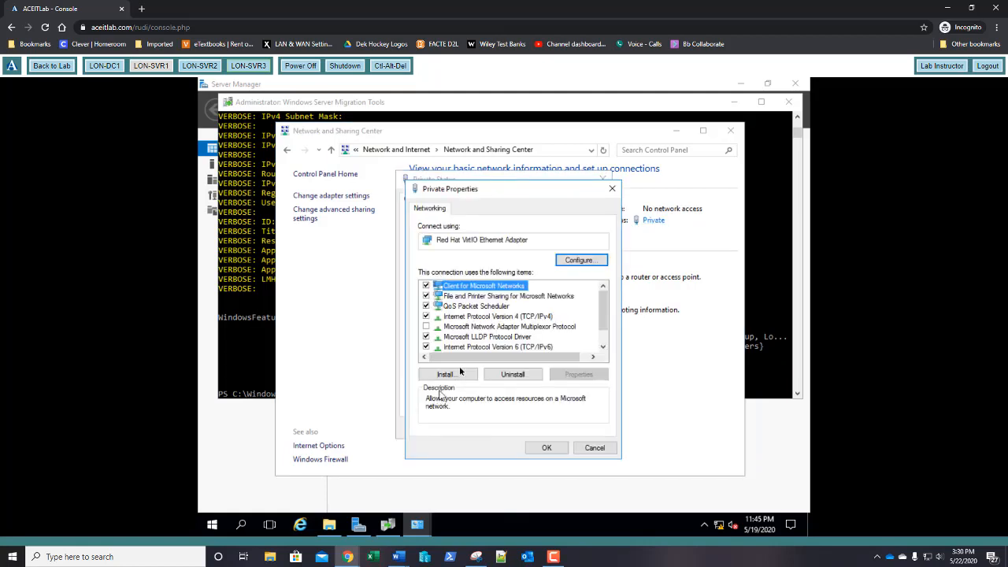
double_click(501, 317)
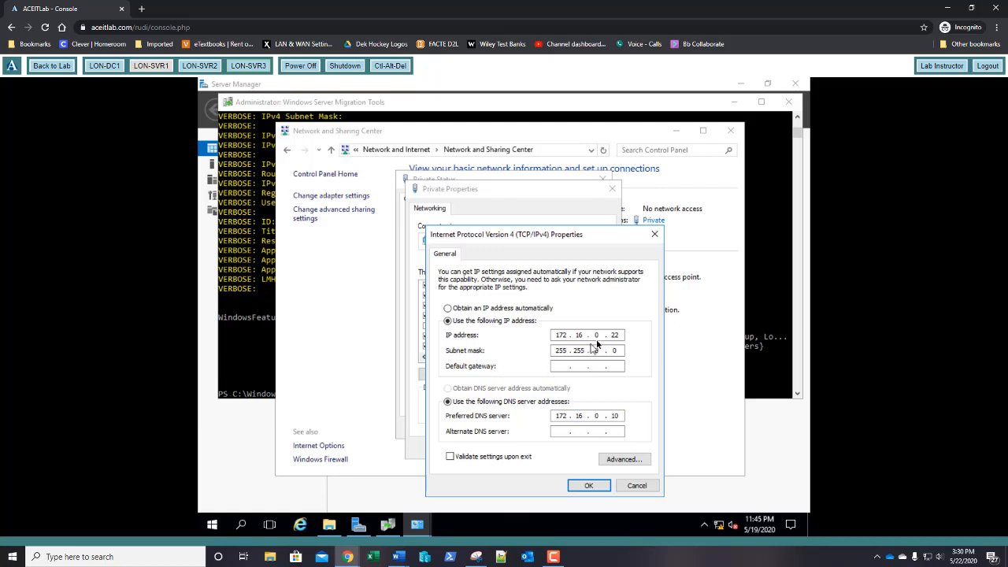
Step: Change the IPv4 address from 172.16.0.22 to 172.16.0.23 and save the adapter settings
left_click_drag(614, 337, 621, 339)
type("3")
left_click(582, 486)
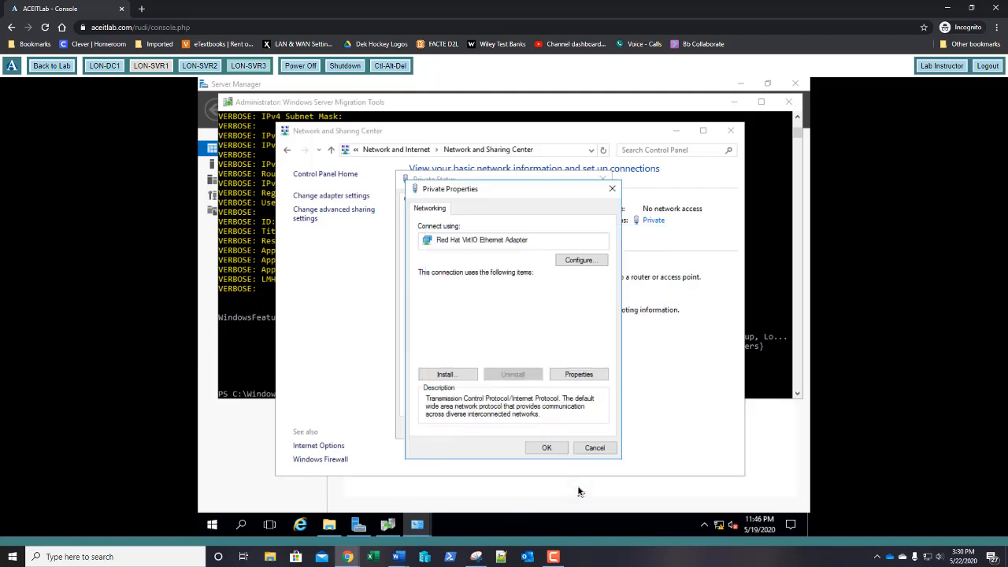
left_click(550, 447)
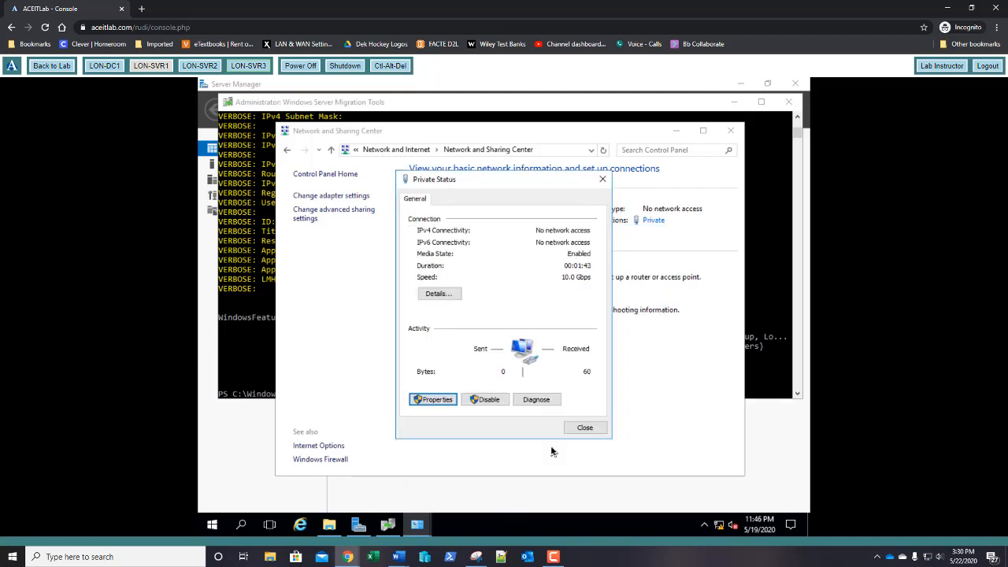
left_click(587, 428)
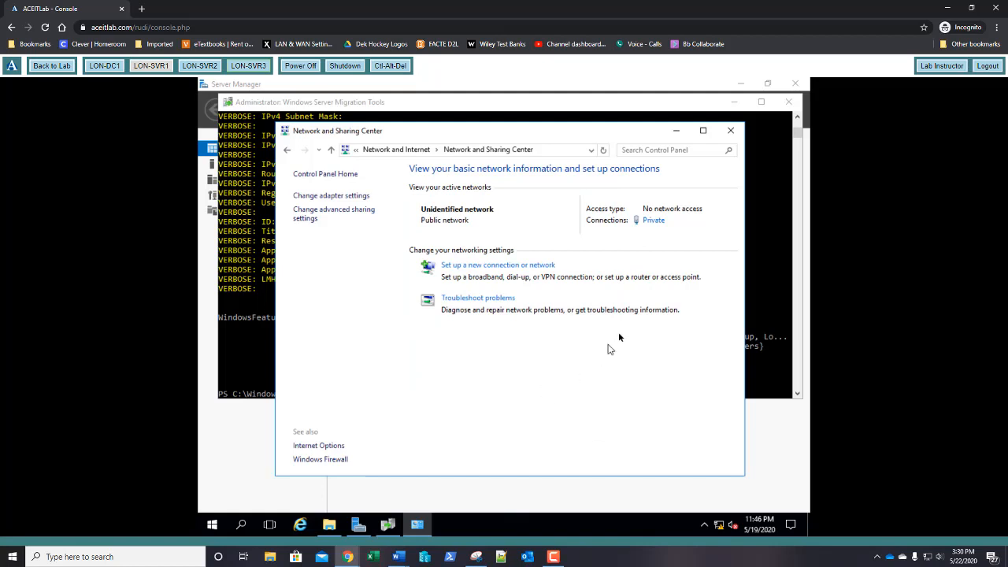
Step: Close Network and Sharing Center and restart immediately with shutdown -r -t 0
left_click(729, 132)
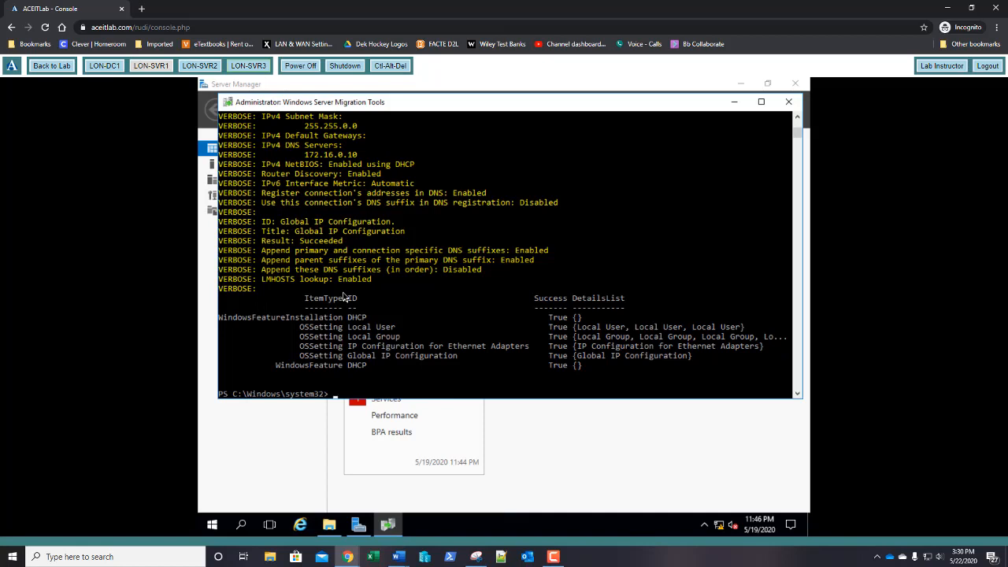
type("shutdi")
key("BackSpace")
type("own -r -t 0")
key("Return")
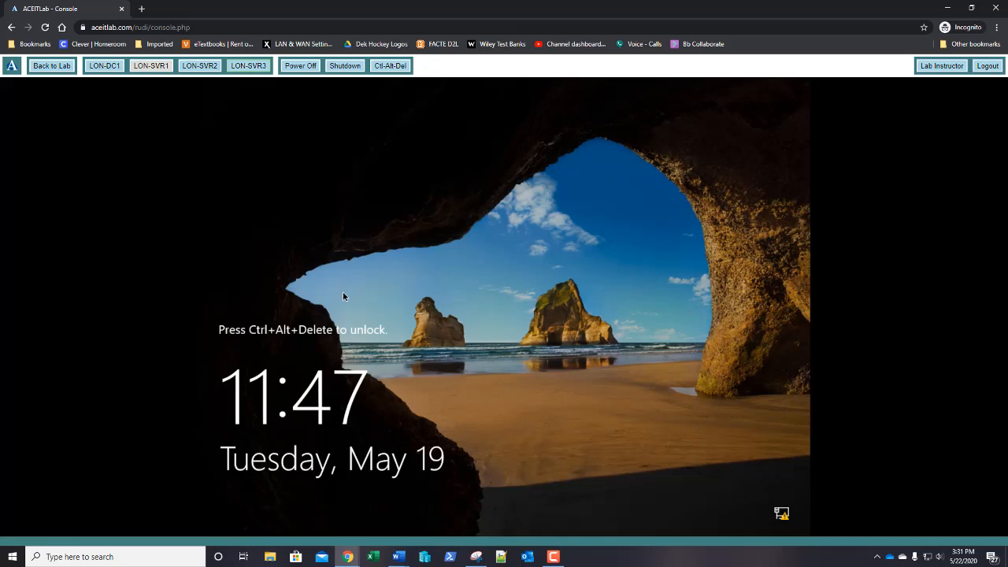
Step: Unlock the restarted server with Ctrl-Alt-Del and sign in with the administrator password
left_click(389, 67)
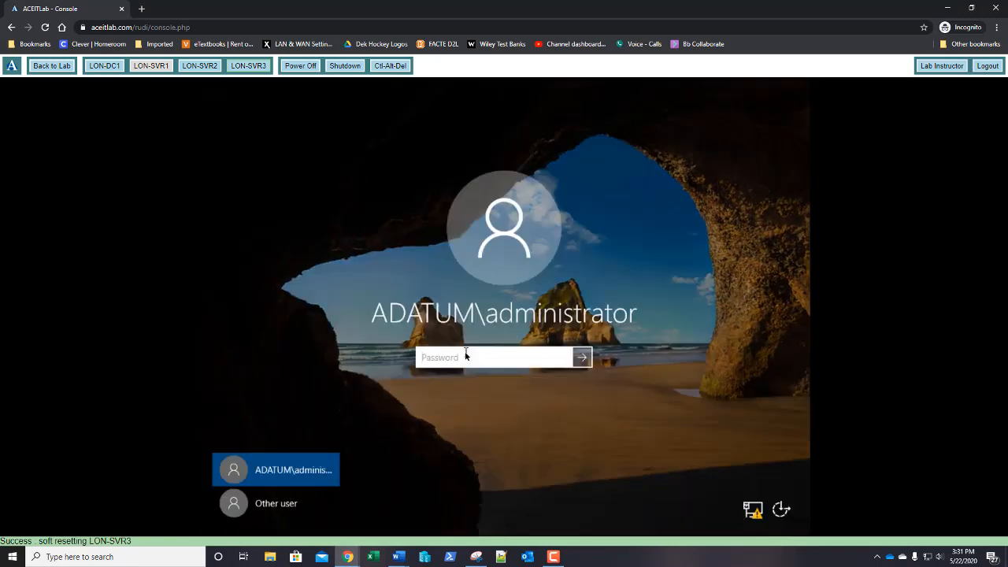
type("Pa5")
type("rd")
key("Return")
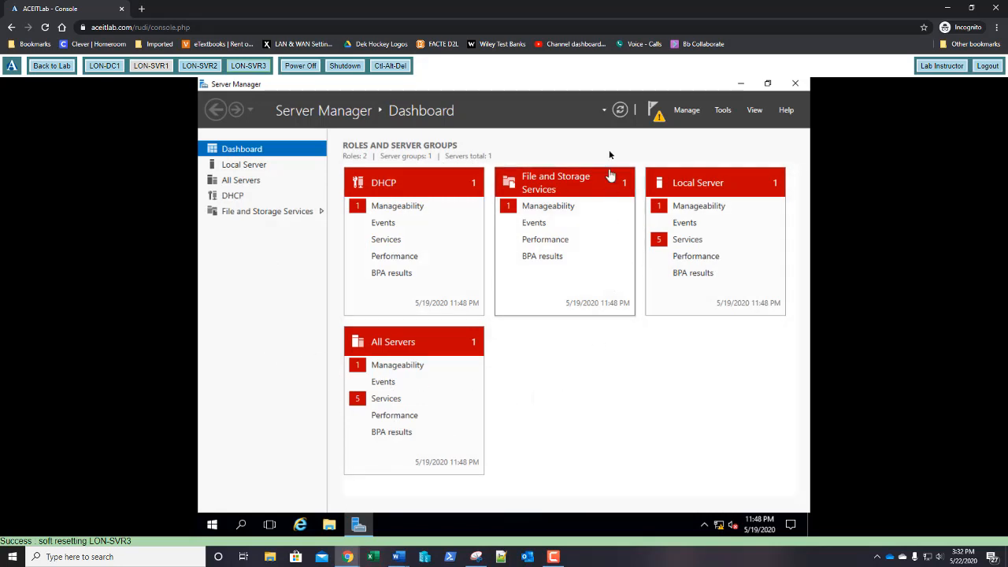
Step: Launch Add Roles and Features and advance with defaults to the Features page
left_click(680, 114)
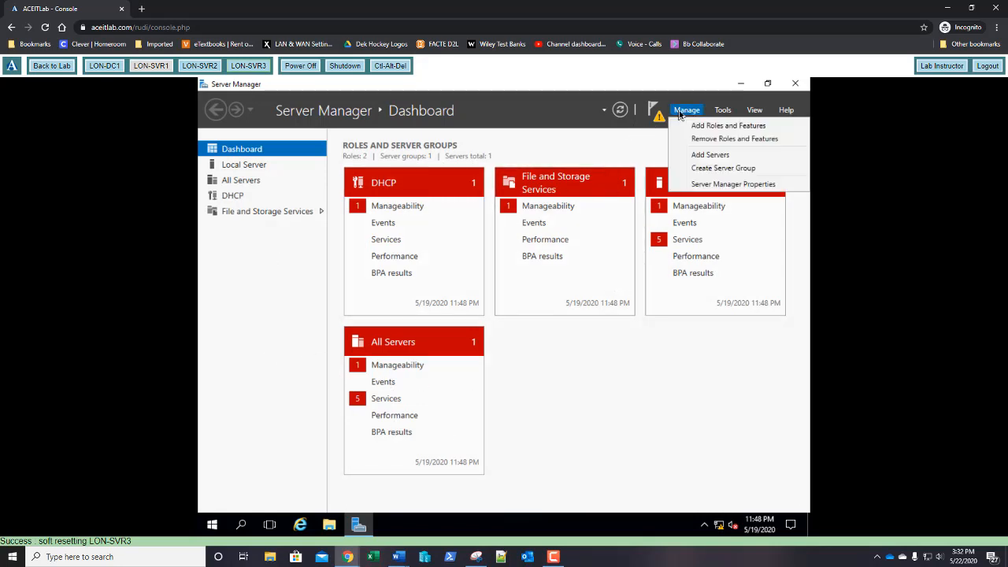
left_click(686, 125)
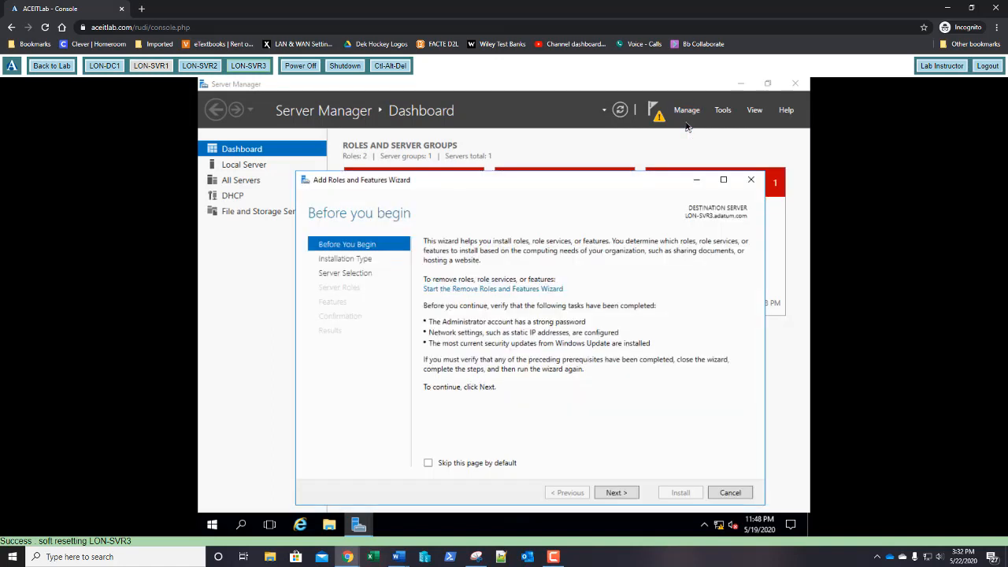
left_click(619, 495)
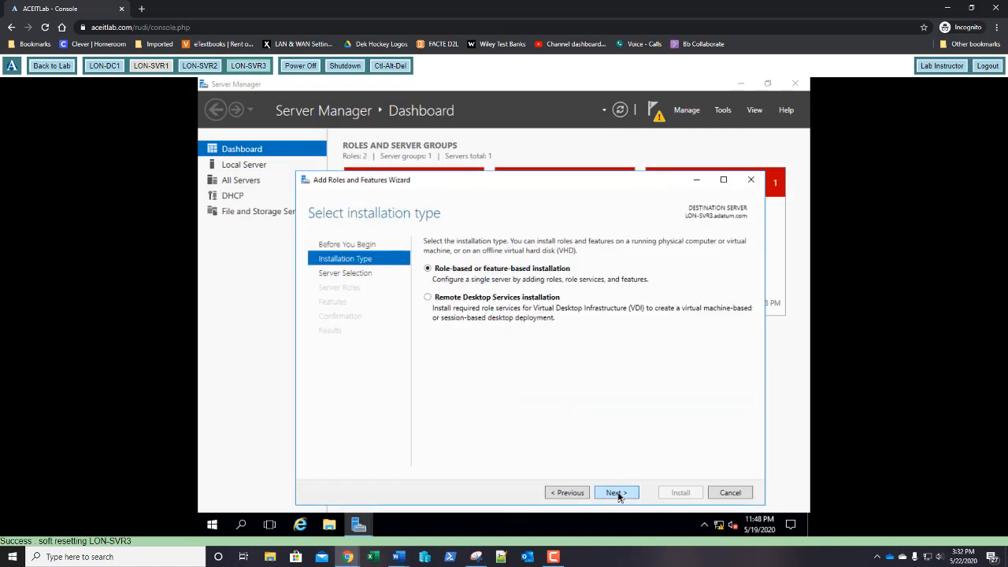
left_click(617, 493)
left_click(617, 493)
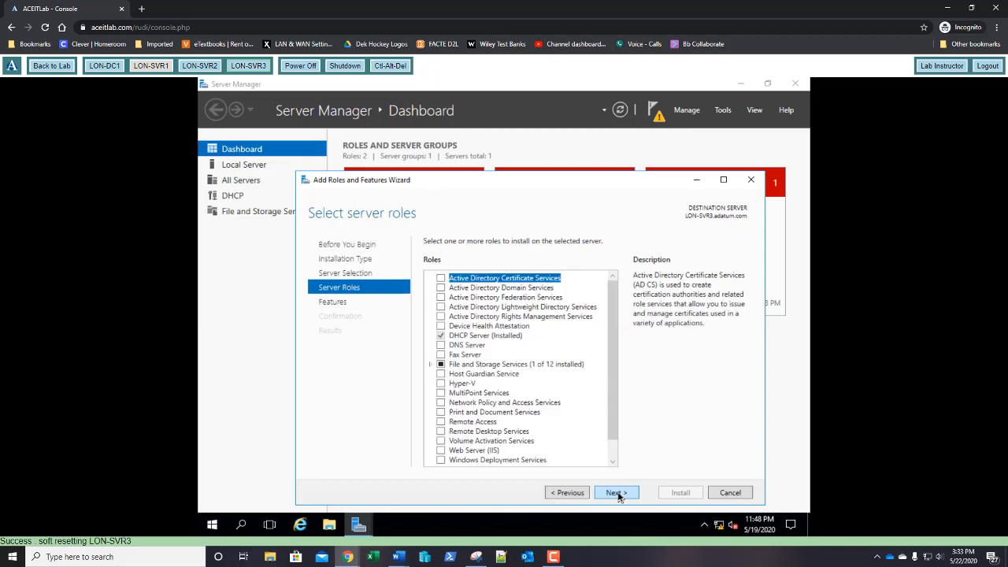
left_click(617, 493)
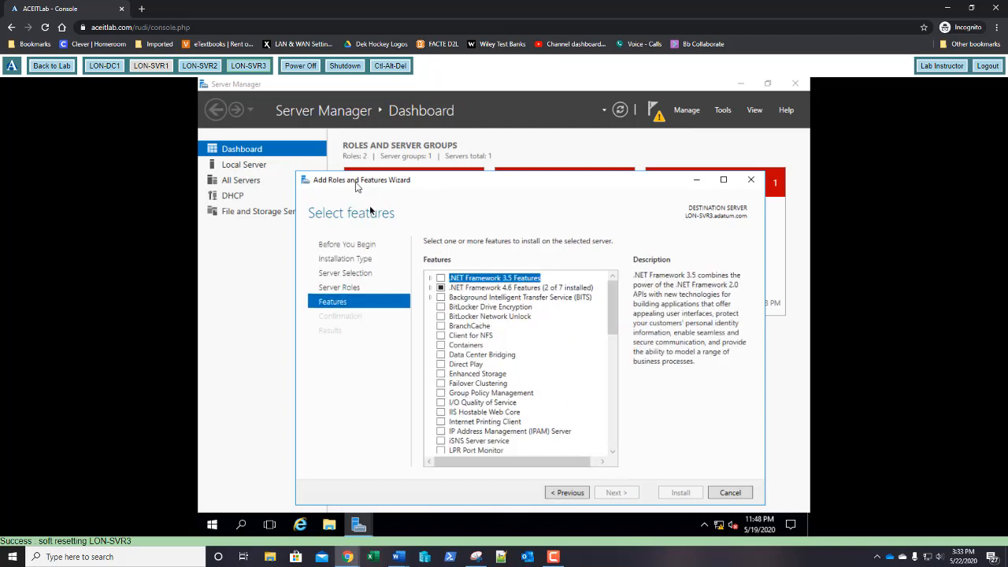
Step: Select DHCP Server Tools under Role Administration Tools and install it
left_click_drag(612, 307, 613, 377)
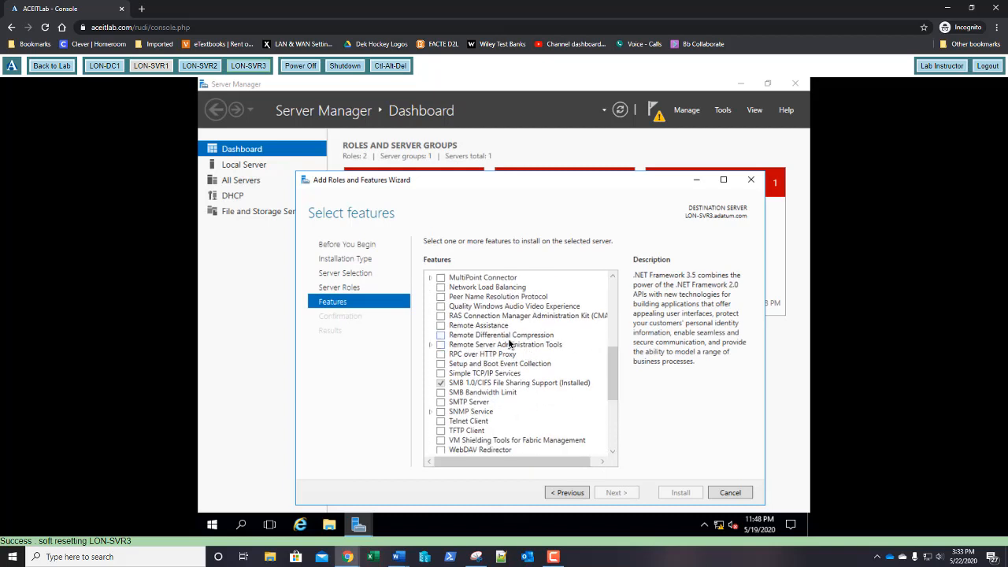
left_click(431, 344)
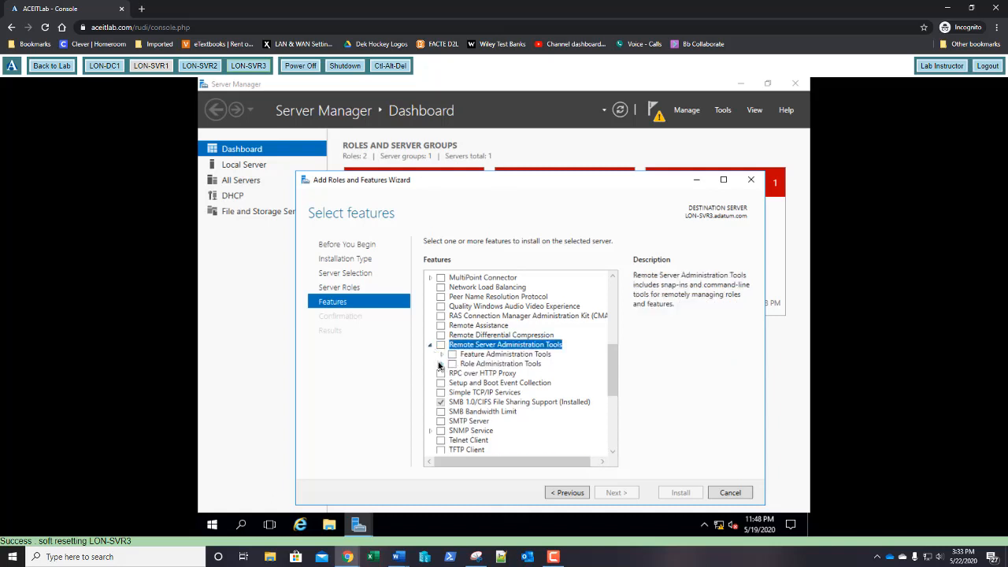
left_click(442, 364)
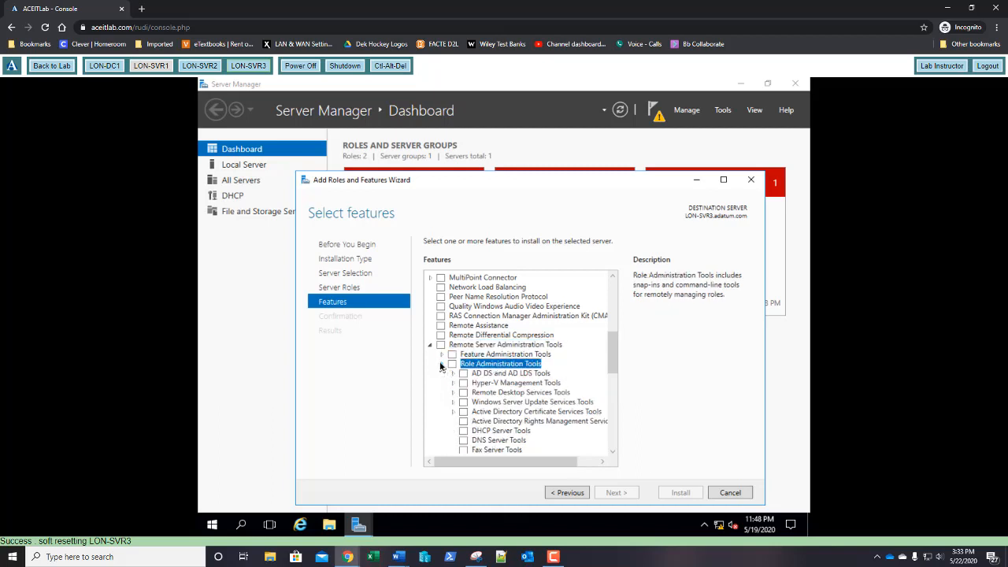
left_click(463, 431)
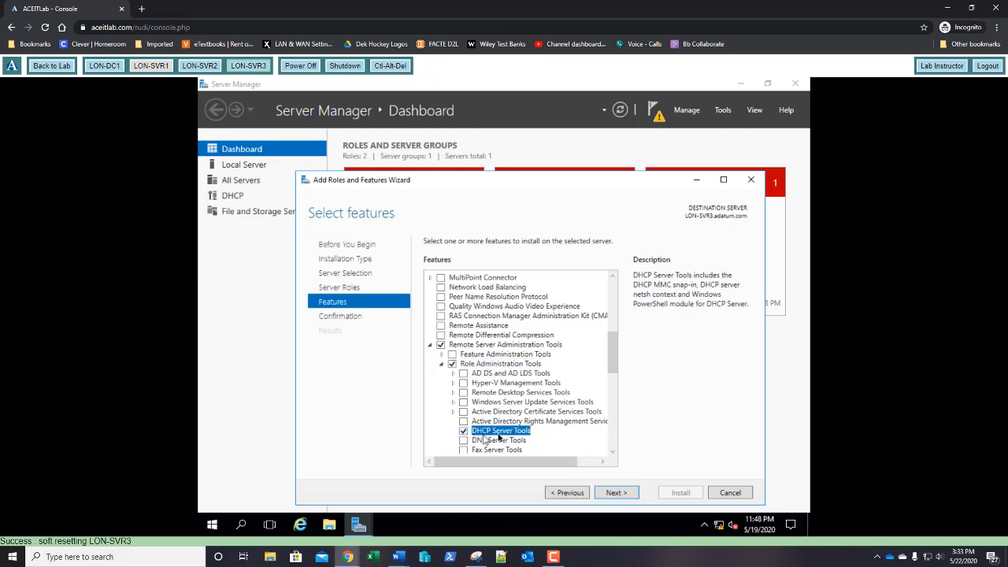
left_click(617, 493)
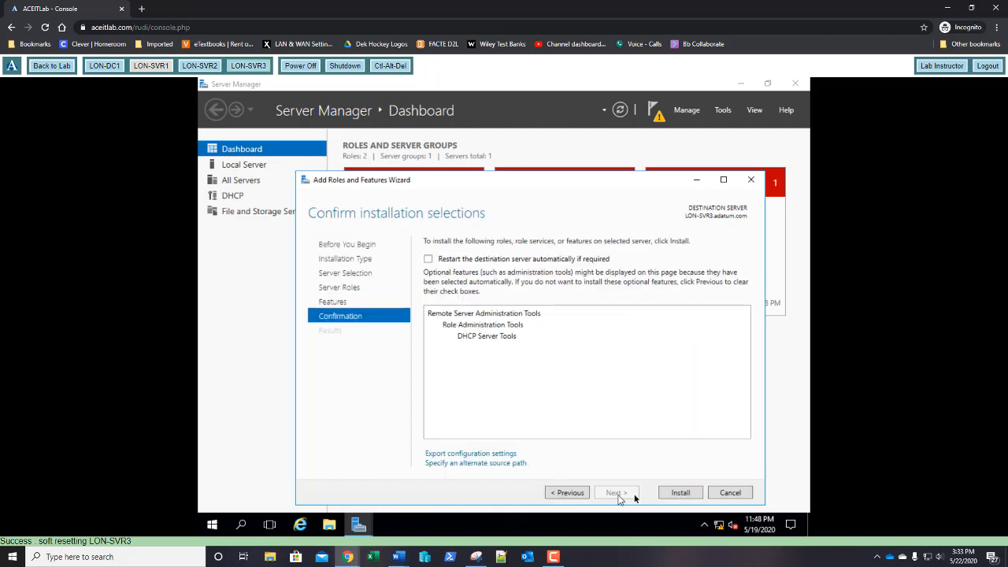
left_click(682, 493)
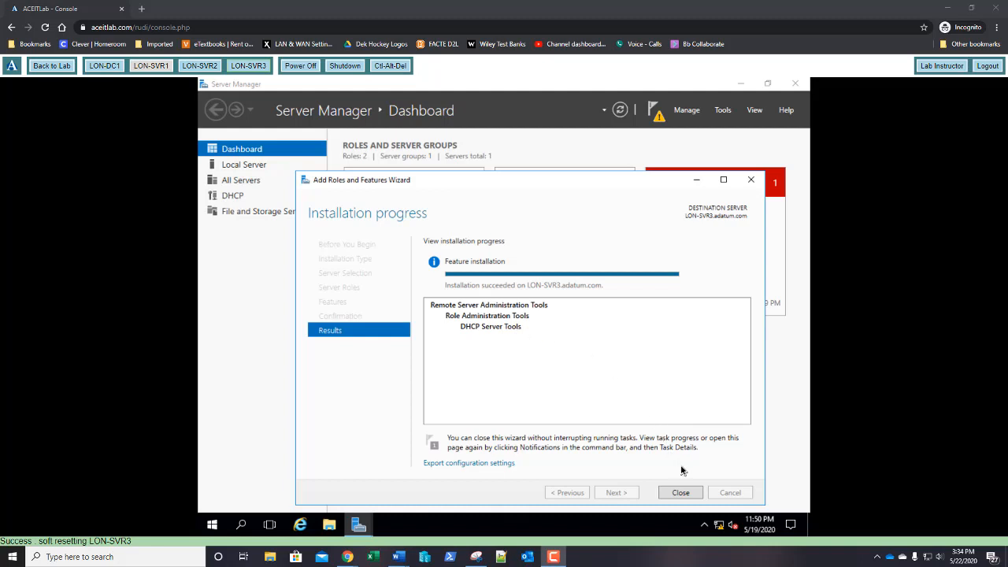
left_click(681, 493)
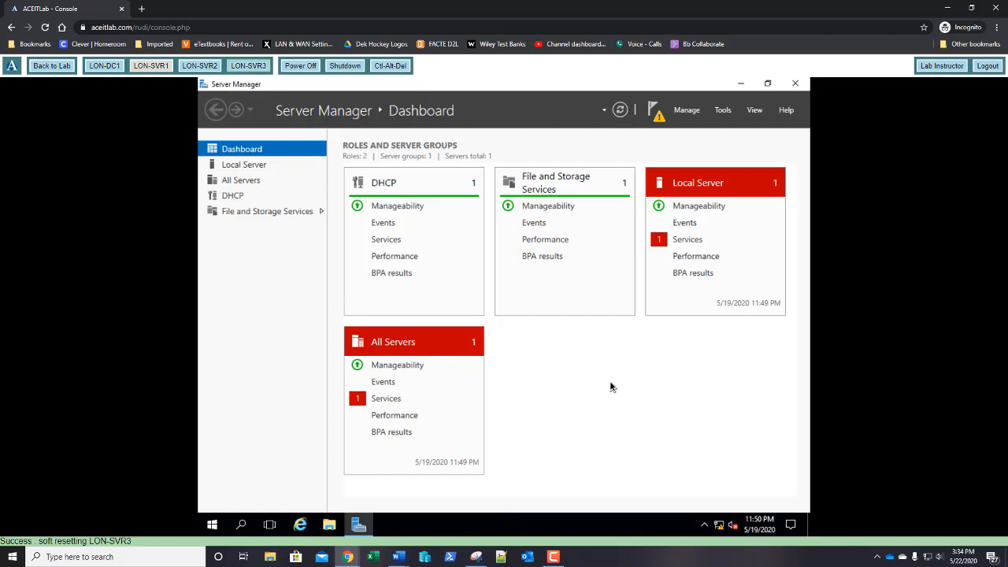
Step: Complete the DHCP configuration from notifications, committing with current administrator credentials
left_click(657, 120)
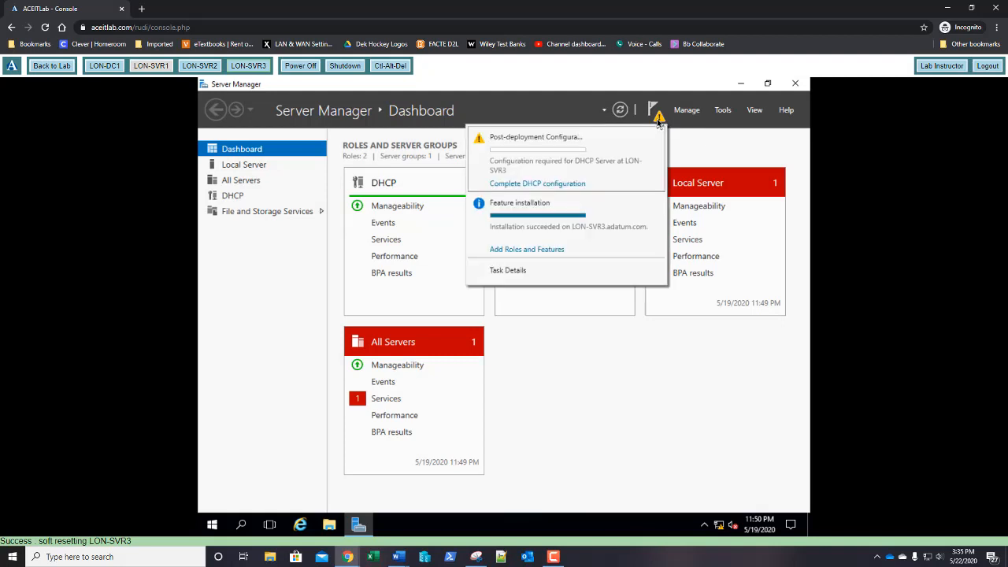
left_click(536, 184)
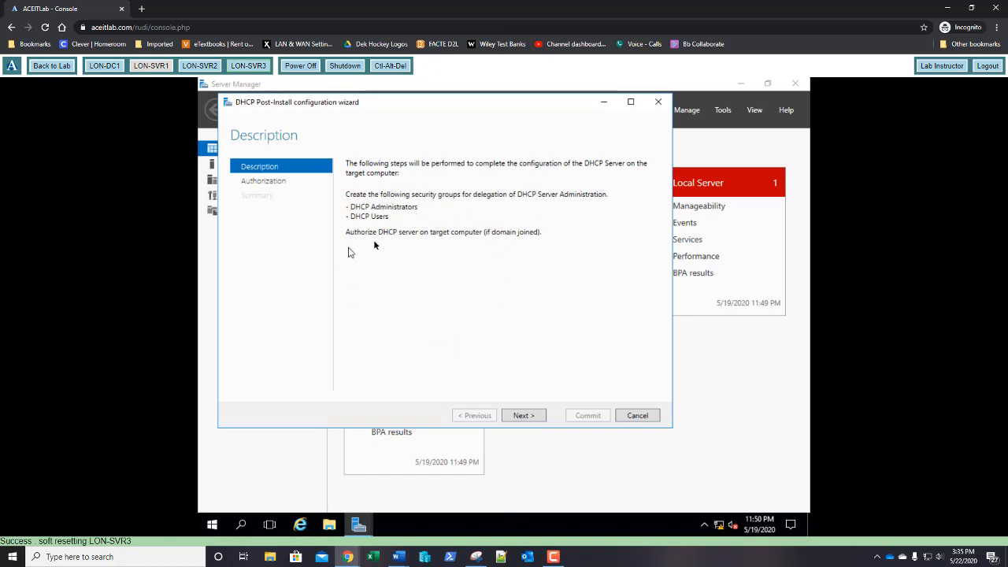
left_click(525, 418)
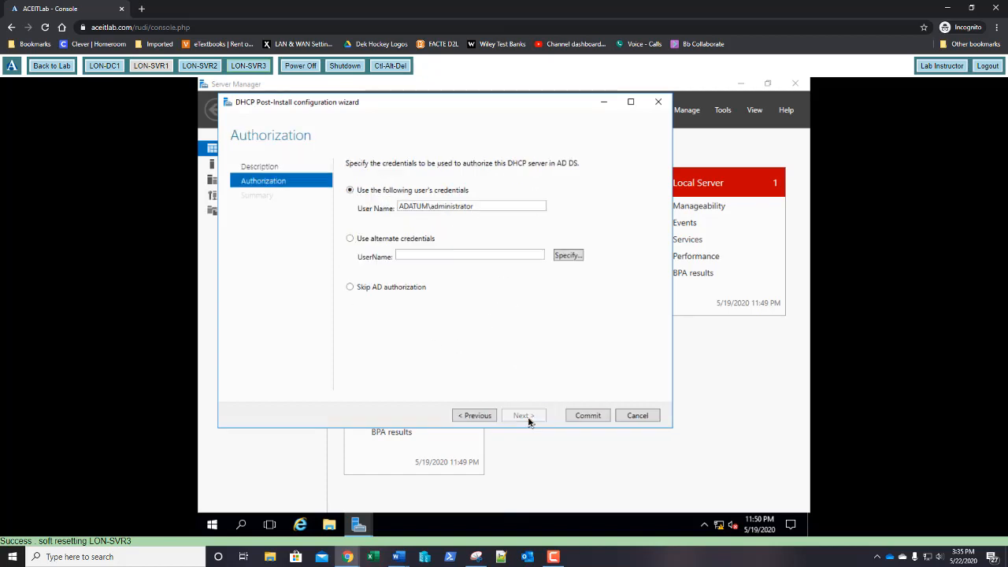
left_click(588, 417)
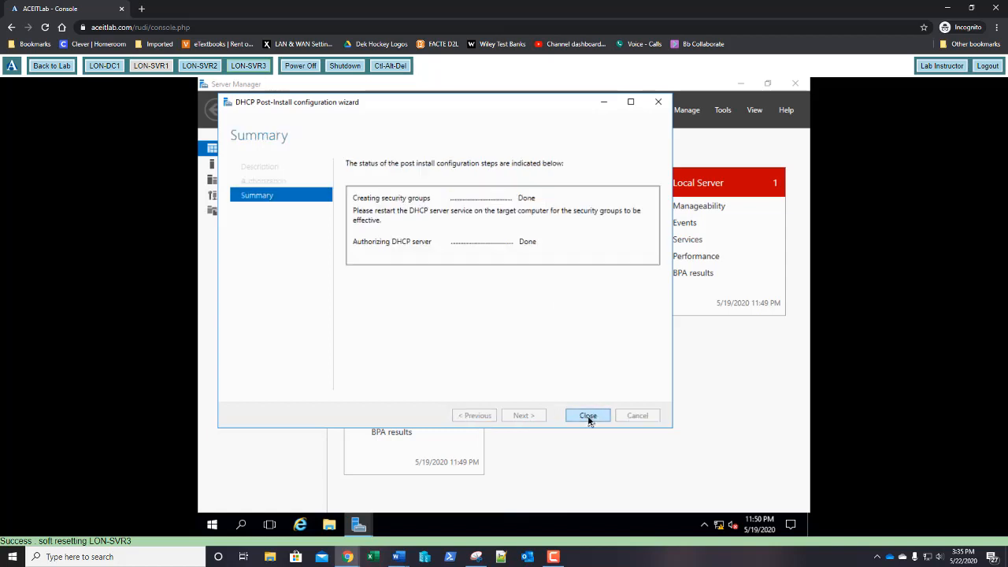
left_click(589, 417)
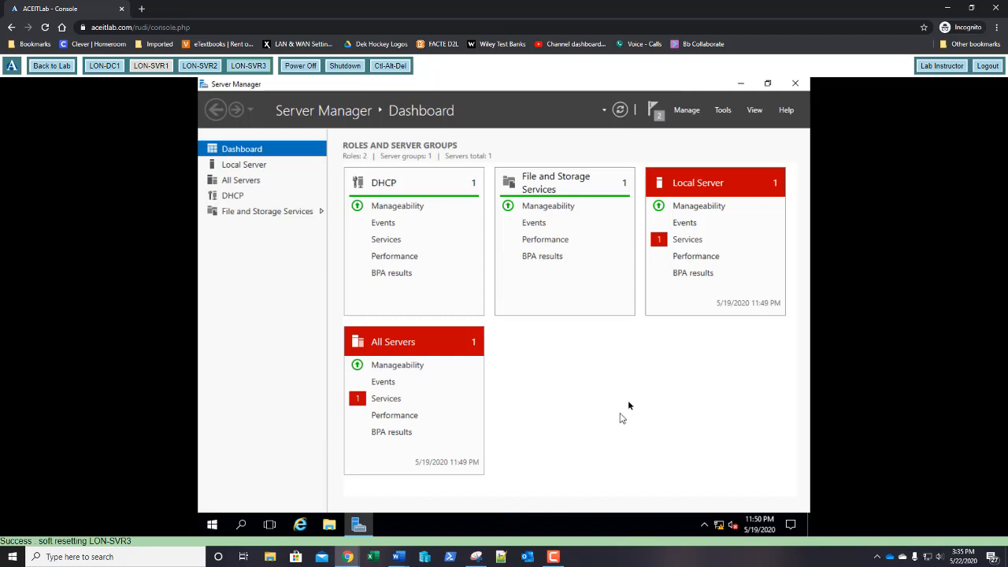
left_click(722, 112)
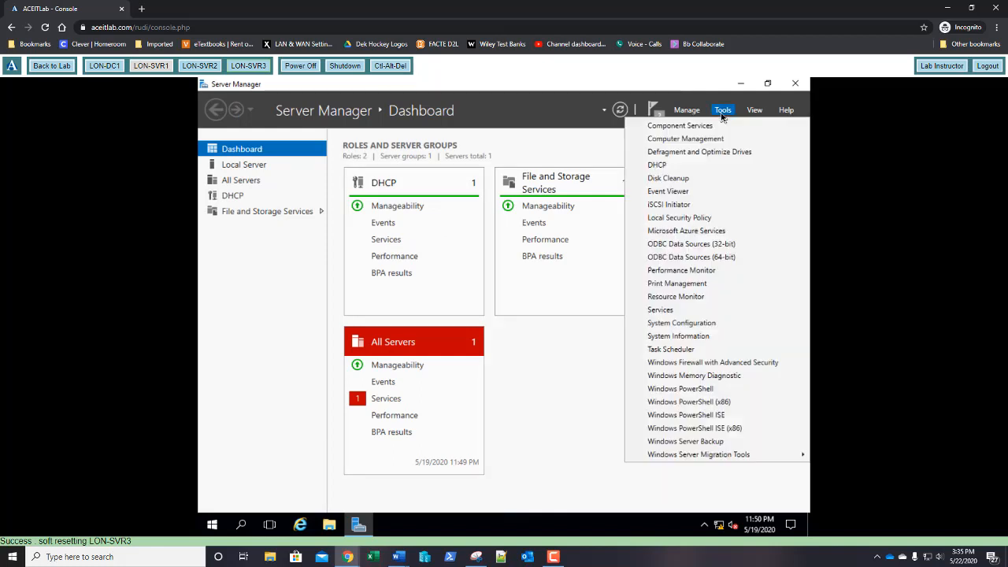
left_click(678, 165)
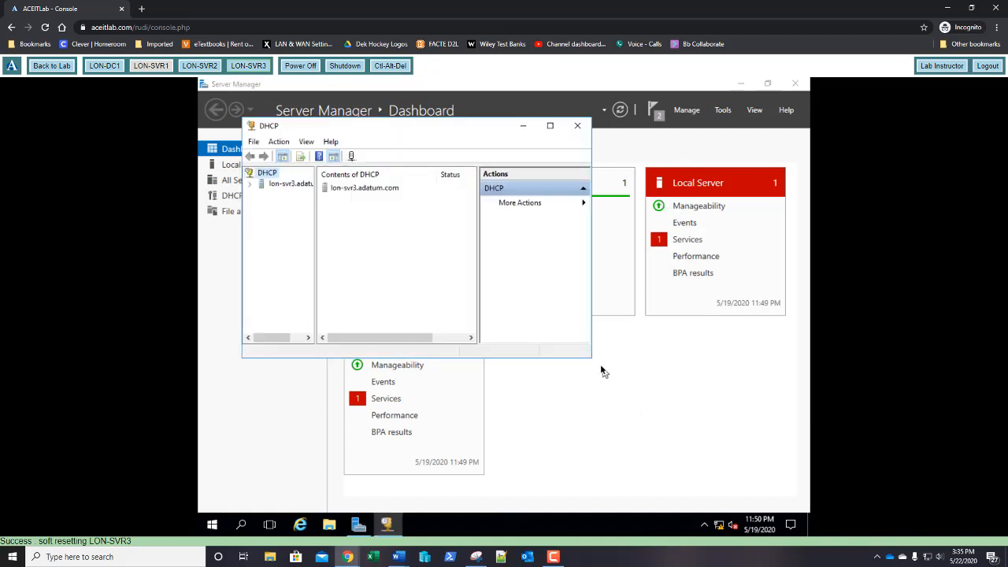
left_click_drag(595, 361, 776, 492)
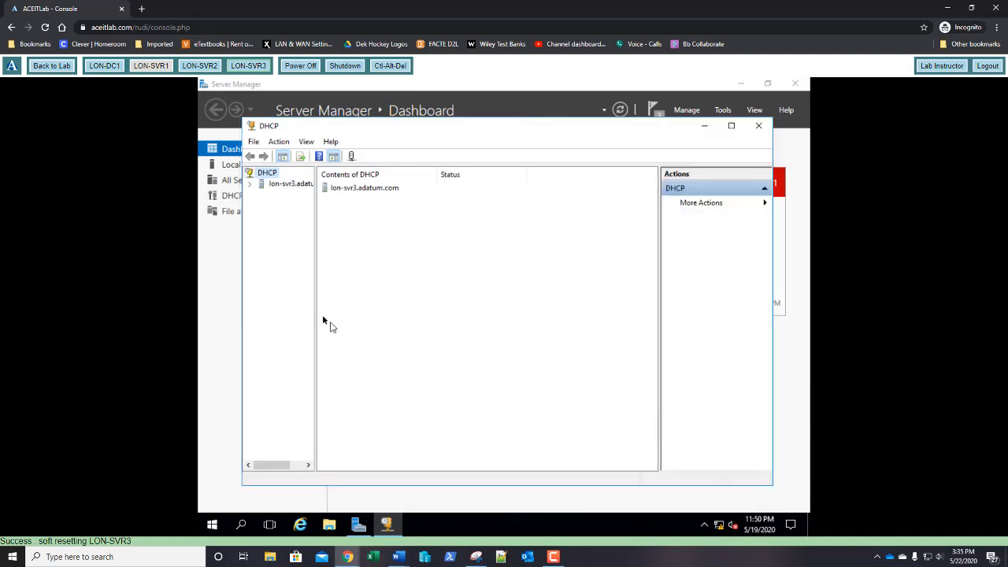
left_click_drag(316, 301, 361, 306)
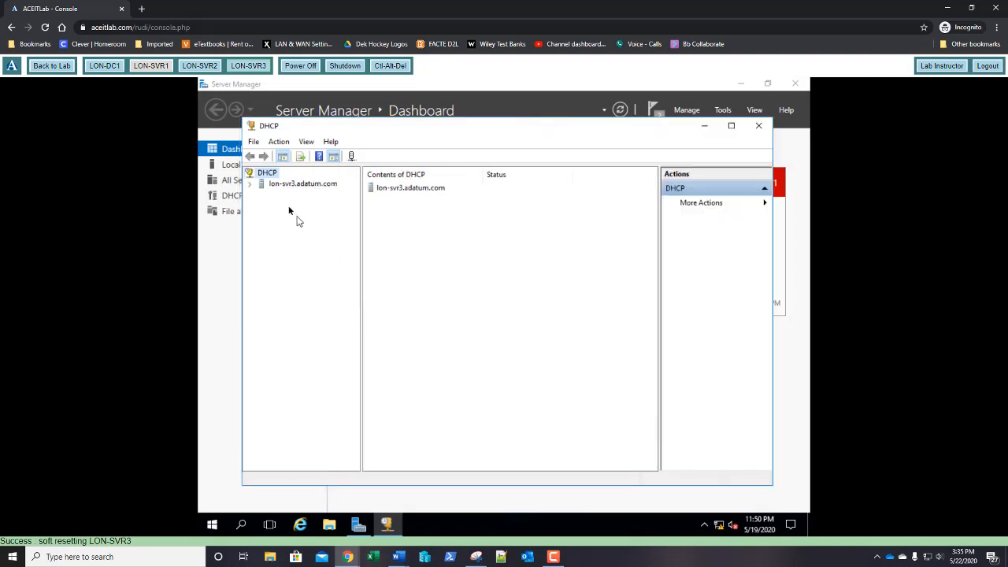
double_click(273, 186)
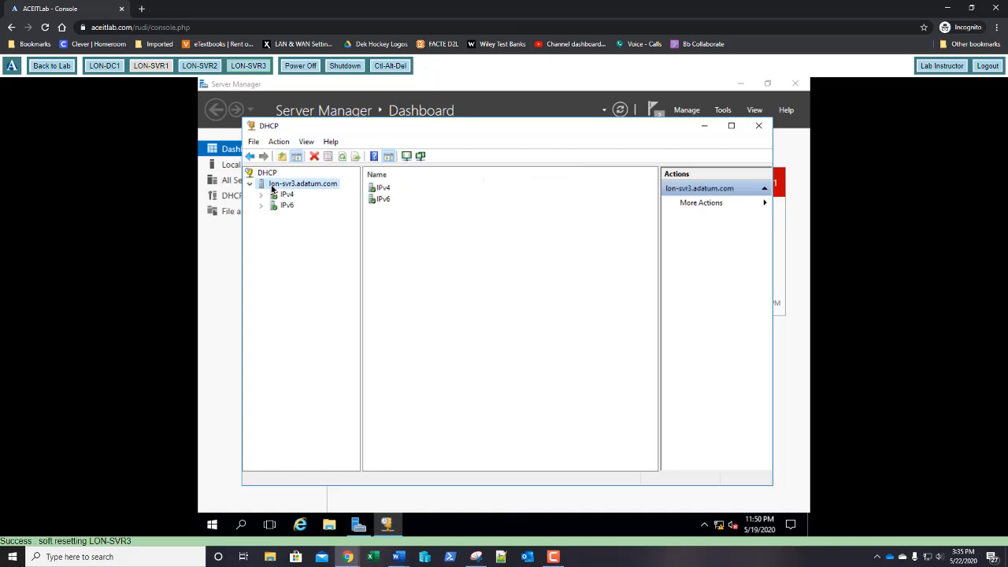
double_click(273, 196)
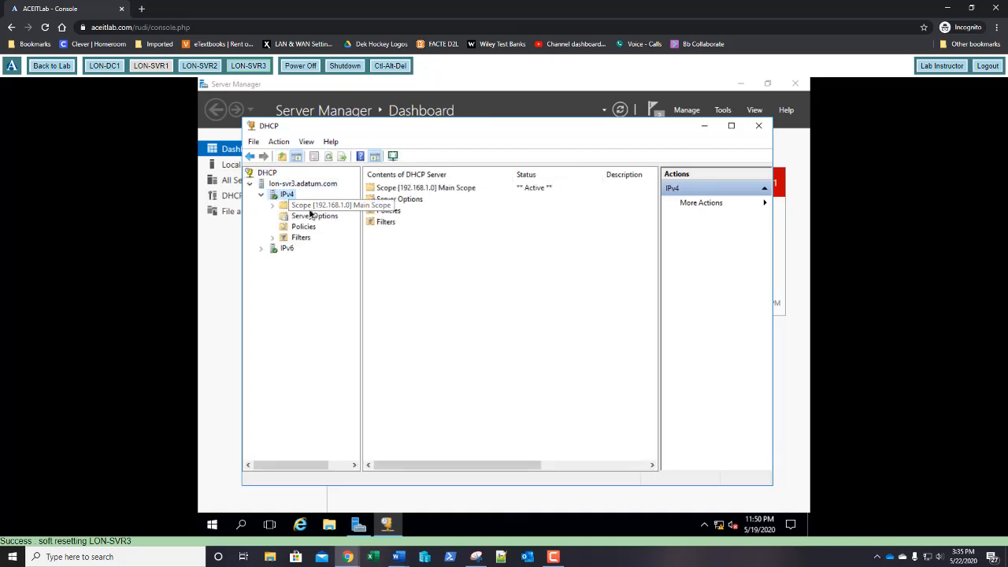
left_click(273, 204)
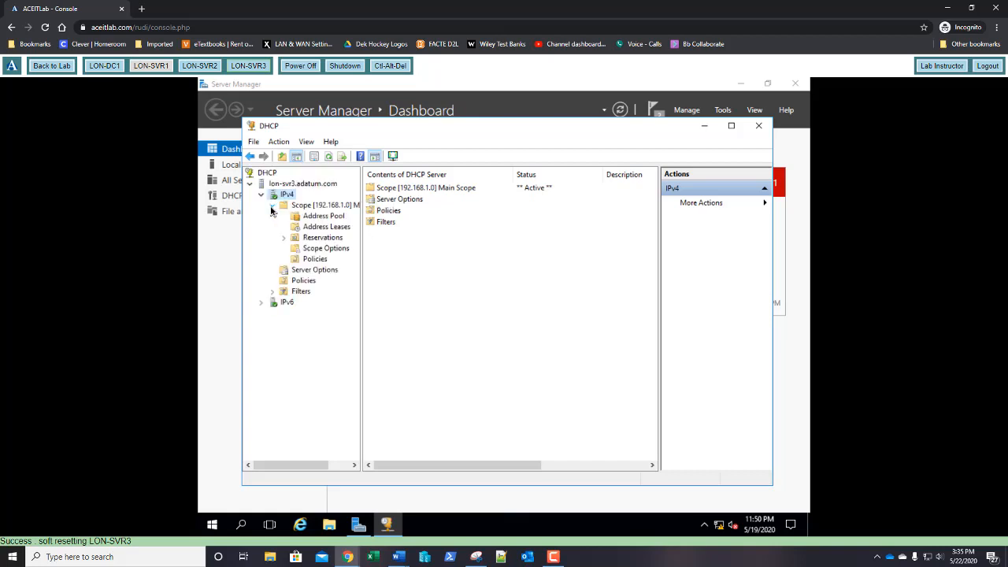
left_click(319, 217)
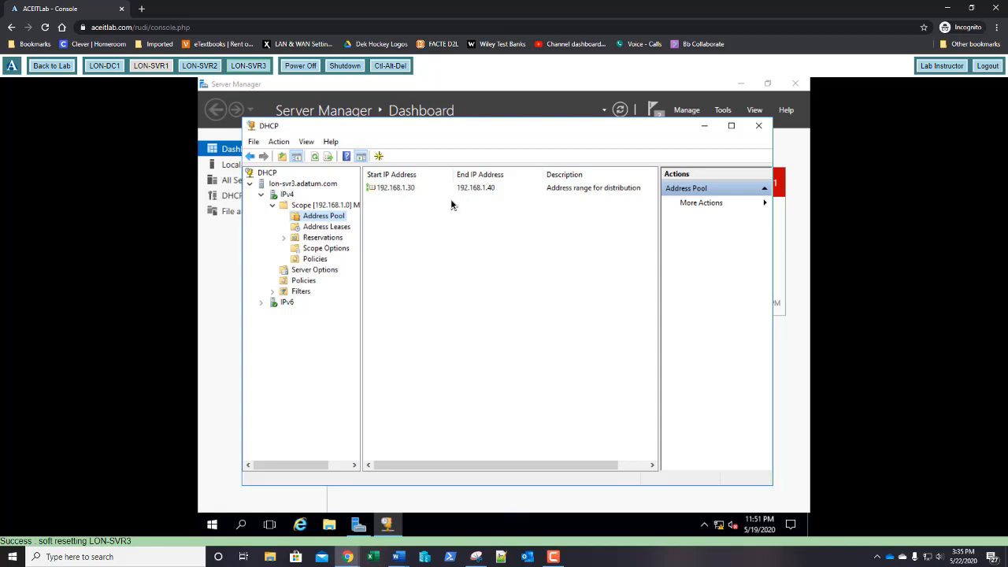
left_click(337, 249)
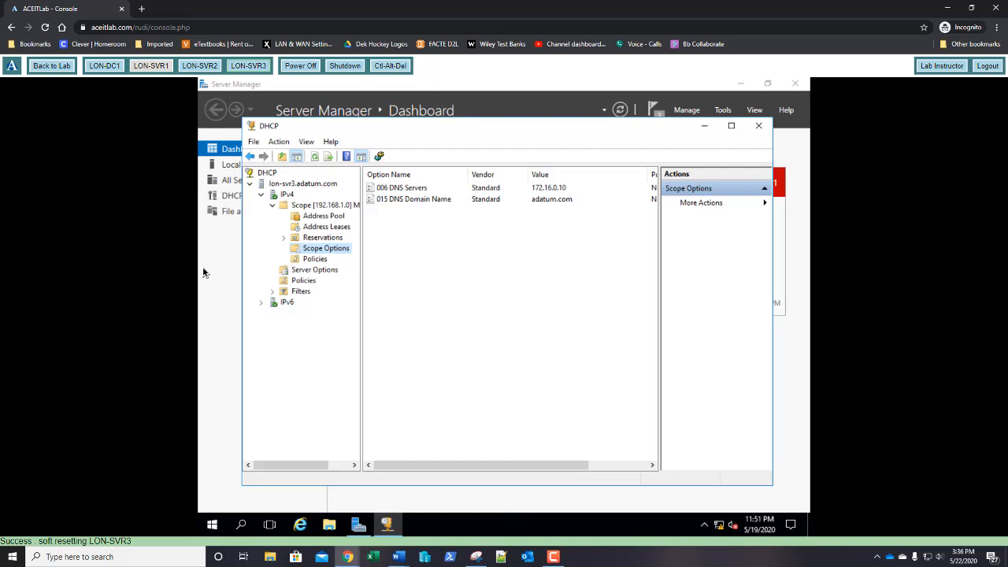
left_click(759, 126)
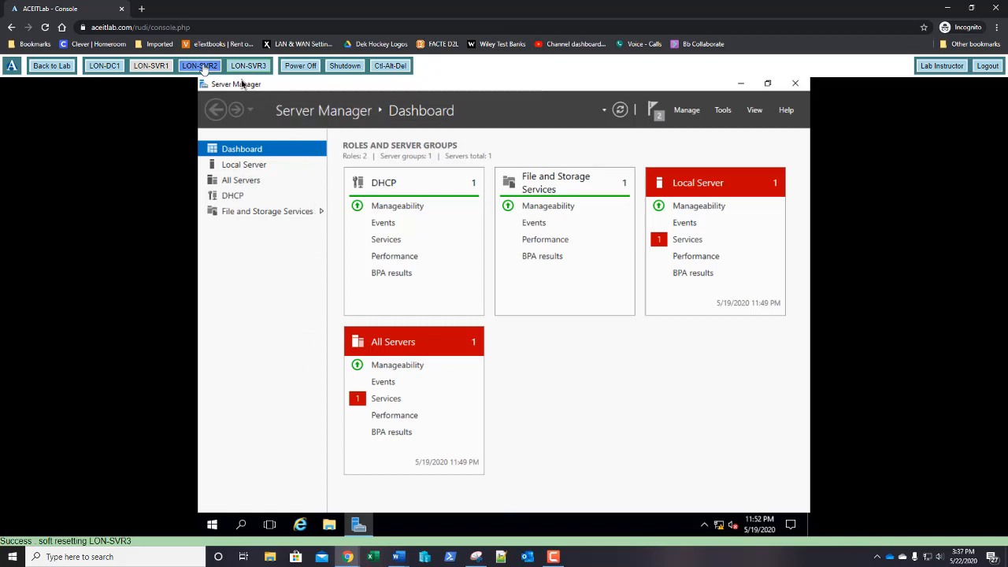
Step: Switch the lab console to the LON-SVR2 server
left_click(202, 67)
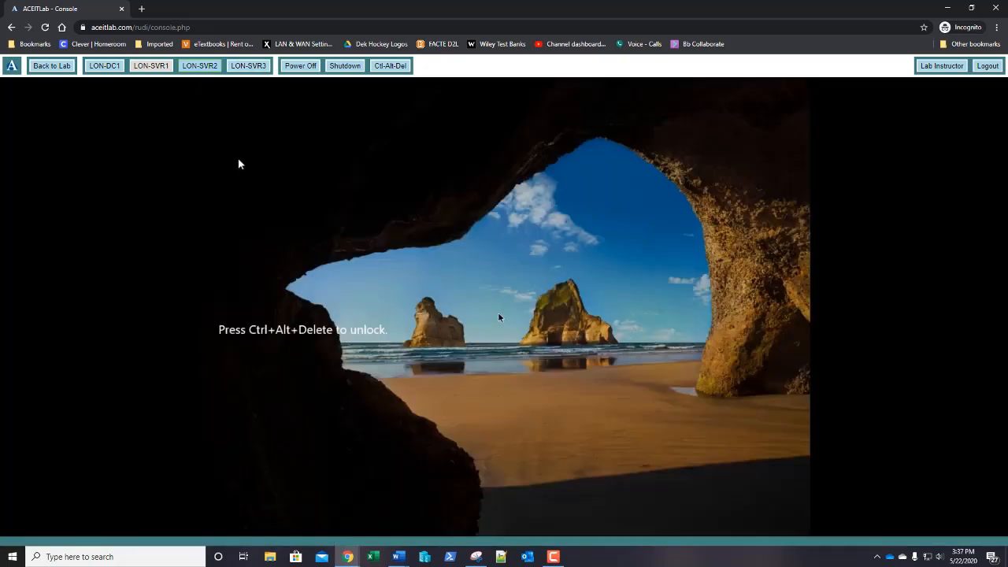
Step: Sign in to LON-SVR2 as administrator and close the Server Migration Tools window
left_click(385, 70)
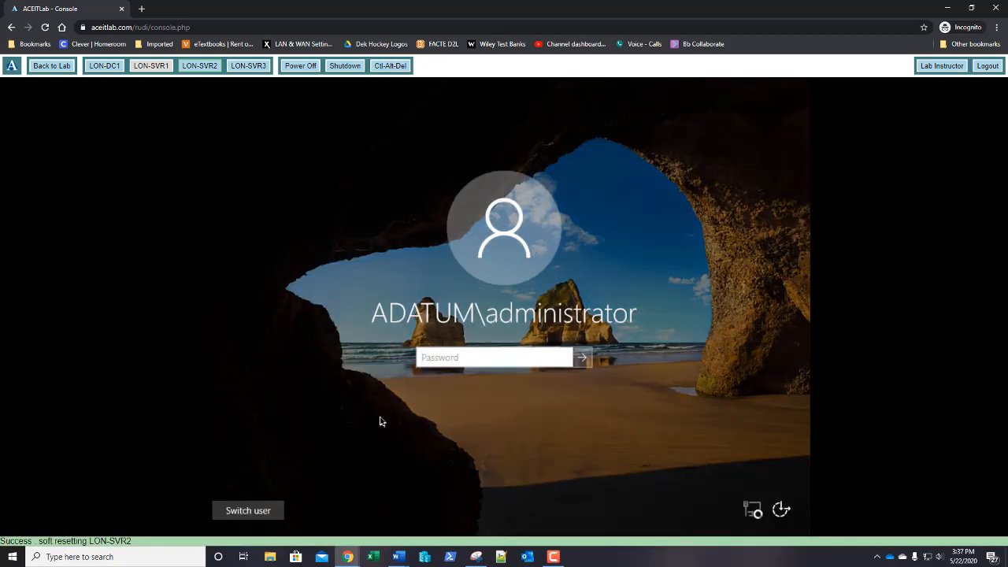
type("Pa$$w0rd")
key("Return")
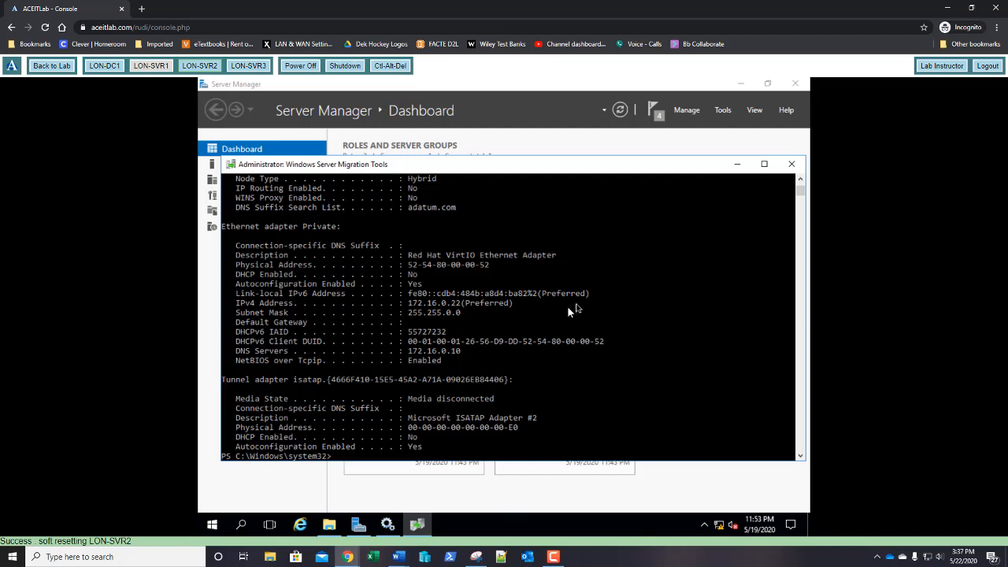
left_click(789, 169)
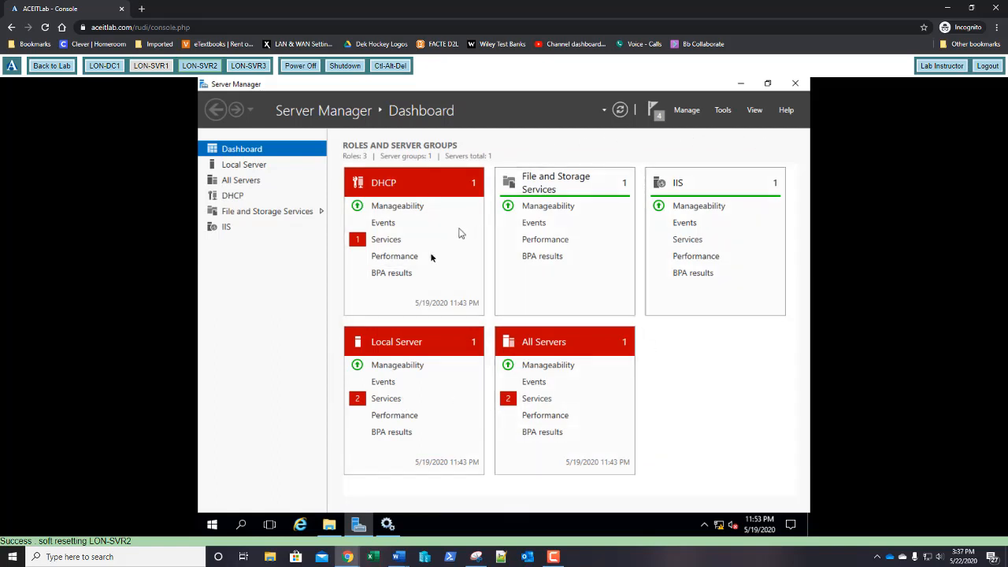
Step: Open Computer Management and connect it to the remote computer lon-svr3
left_click(723, 110)
left_click(700, 139)
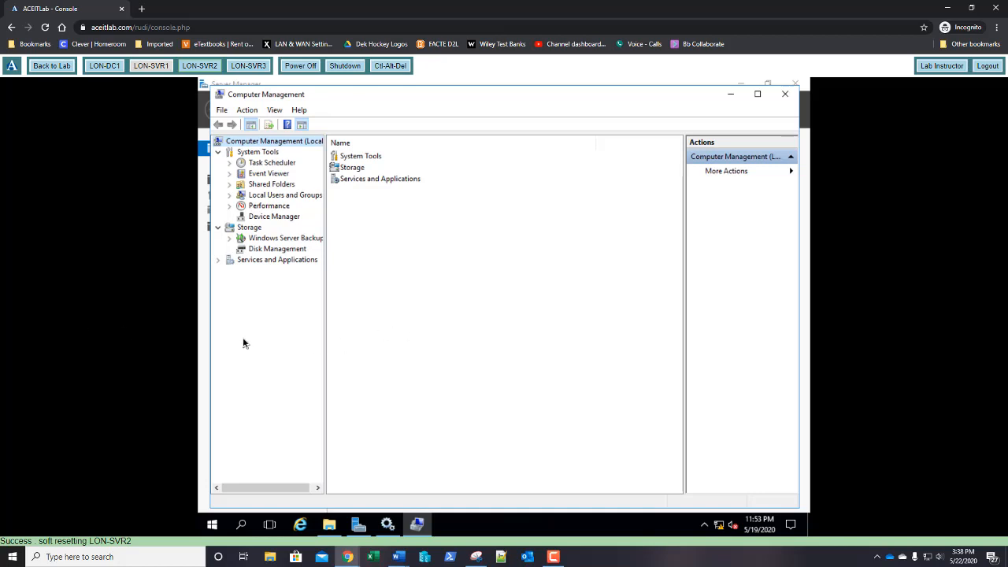
right_click(268, 141)
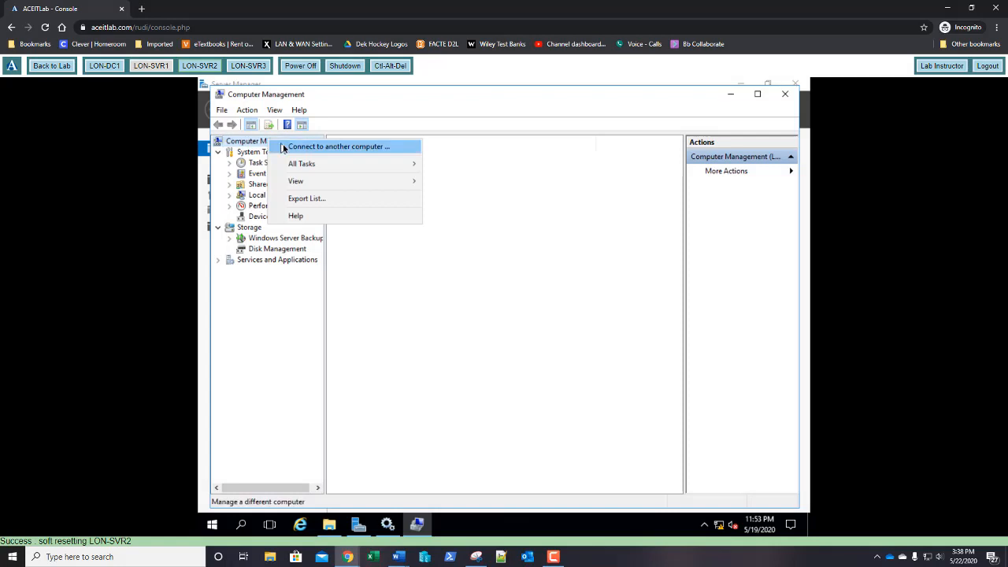
left_click(284, 148)
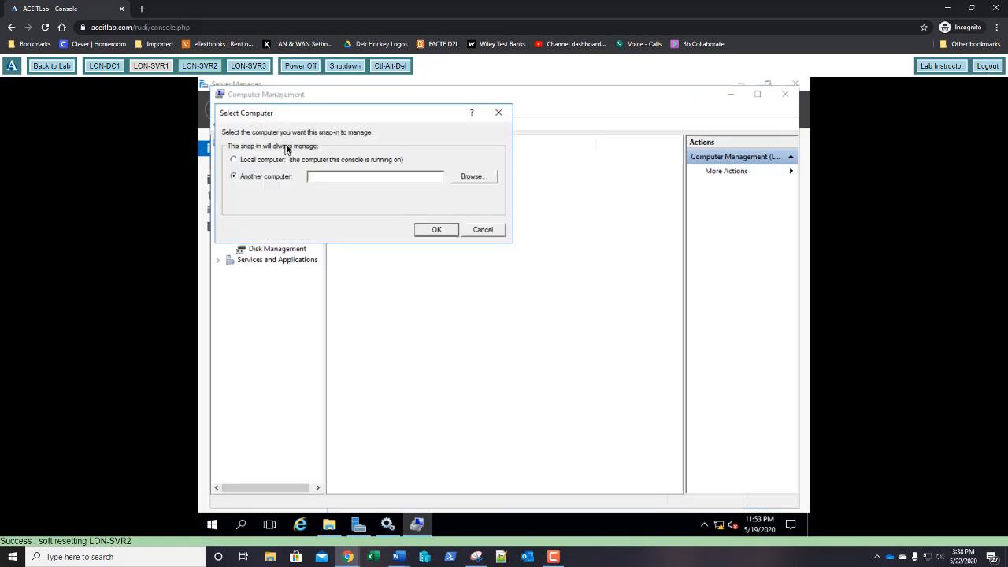
type("lon-svr3")
left_click(435, 230)
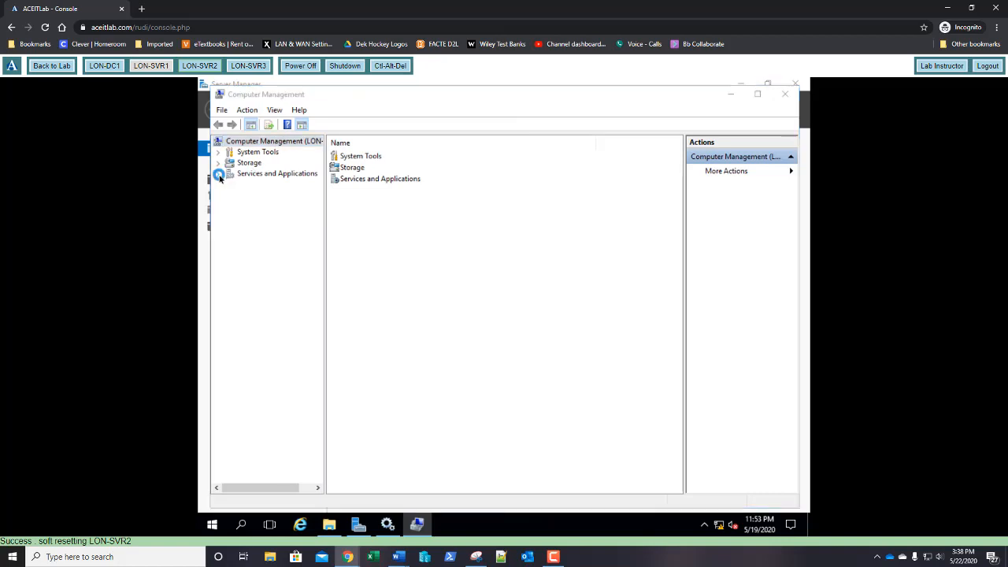
Step: Show LON-SVR3's Services list and select the Print Spooler service
left_click(219, 175)
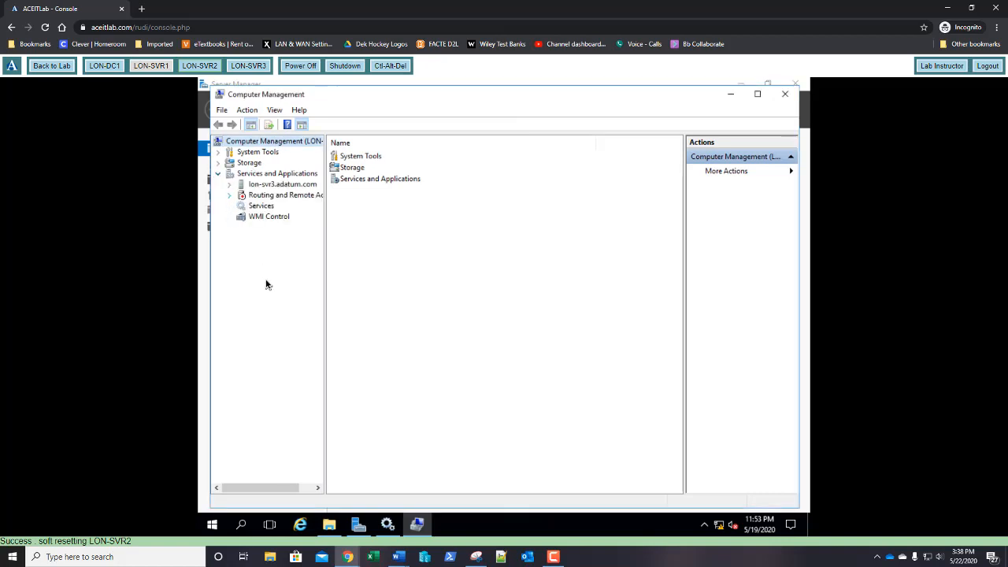
left_click(259, 208)
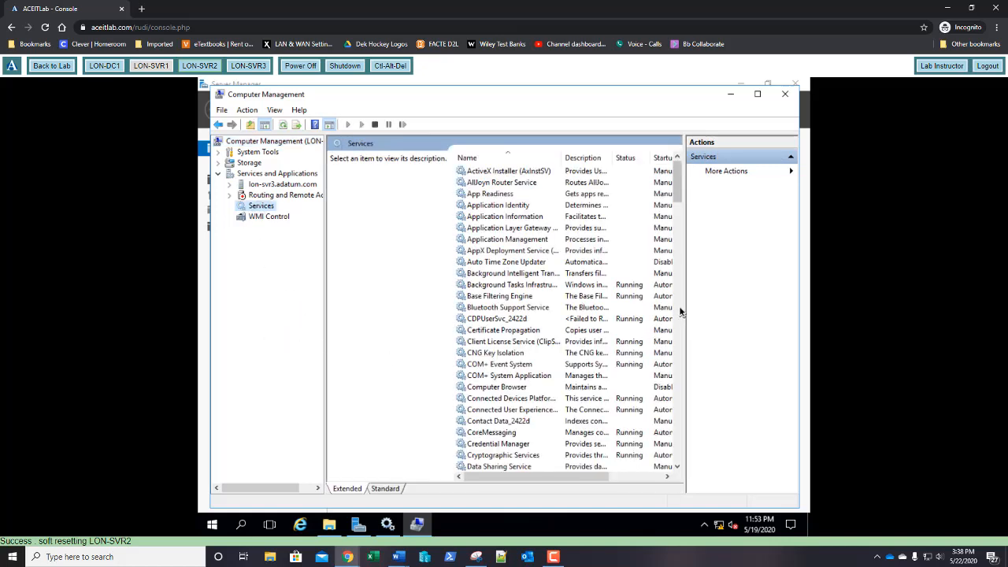
left_click_drag(685, 311, 732, 324)
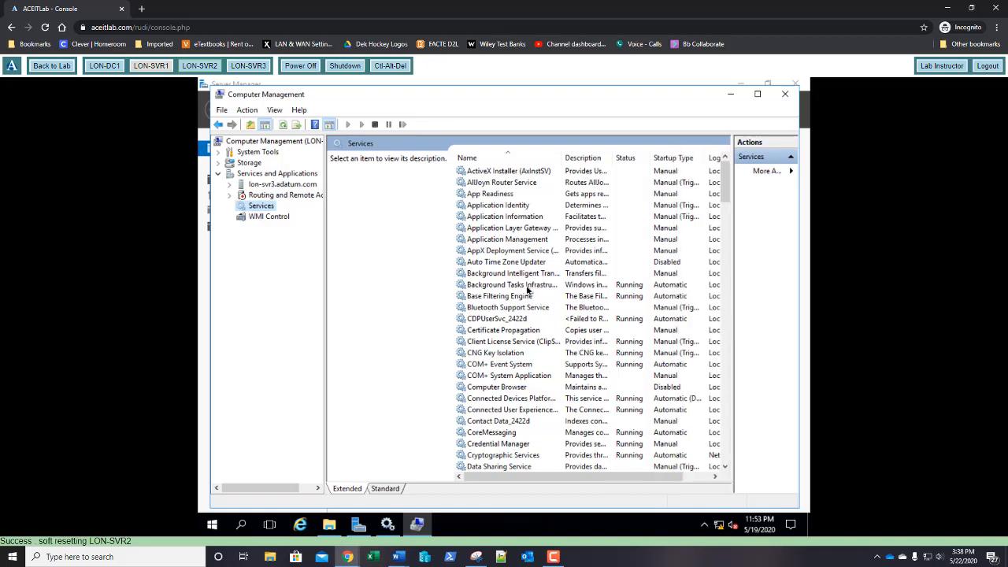
scroll(528, 290, "down", 18)
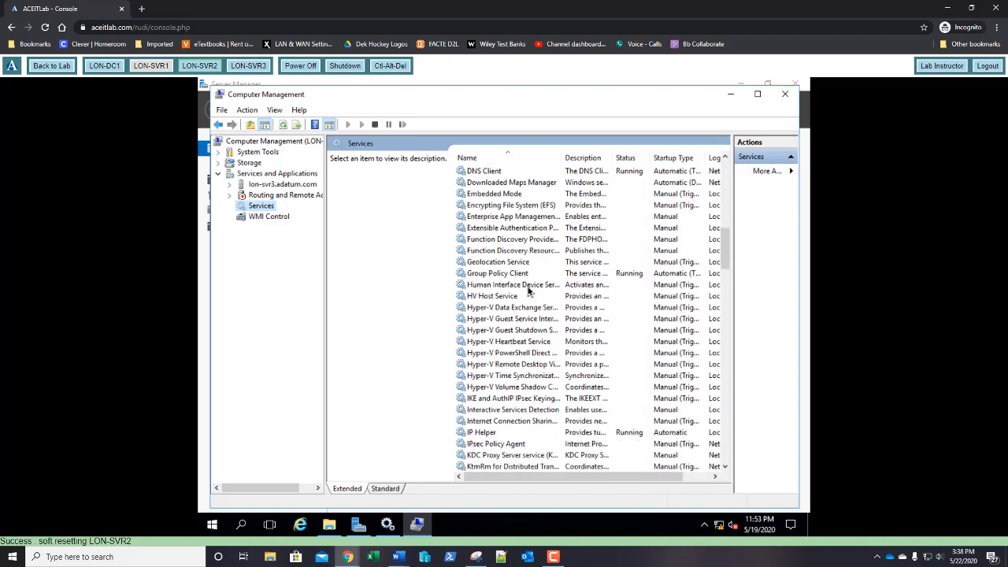
scroll(528, 290, "down", 6)
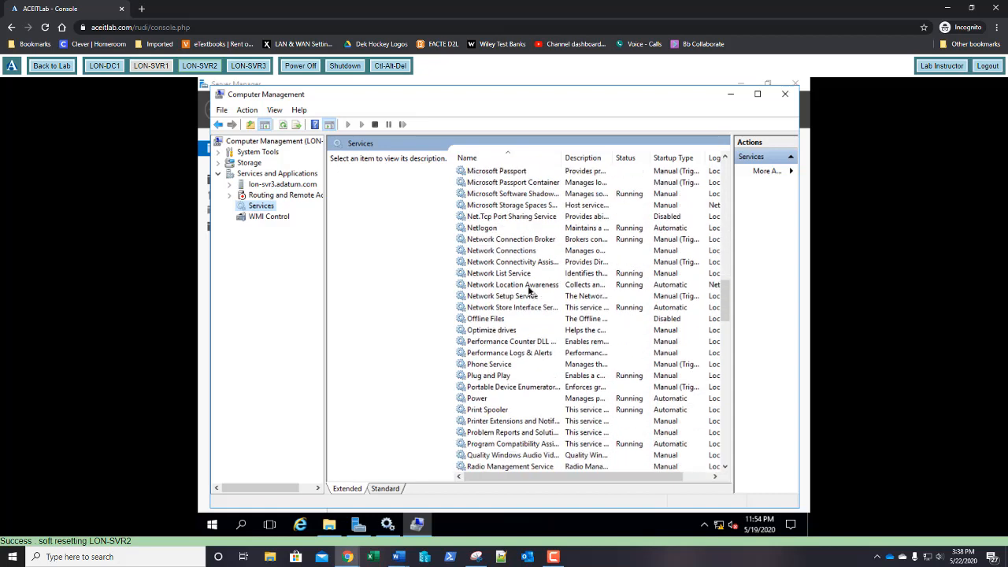
left_click(499, 411)
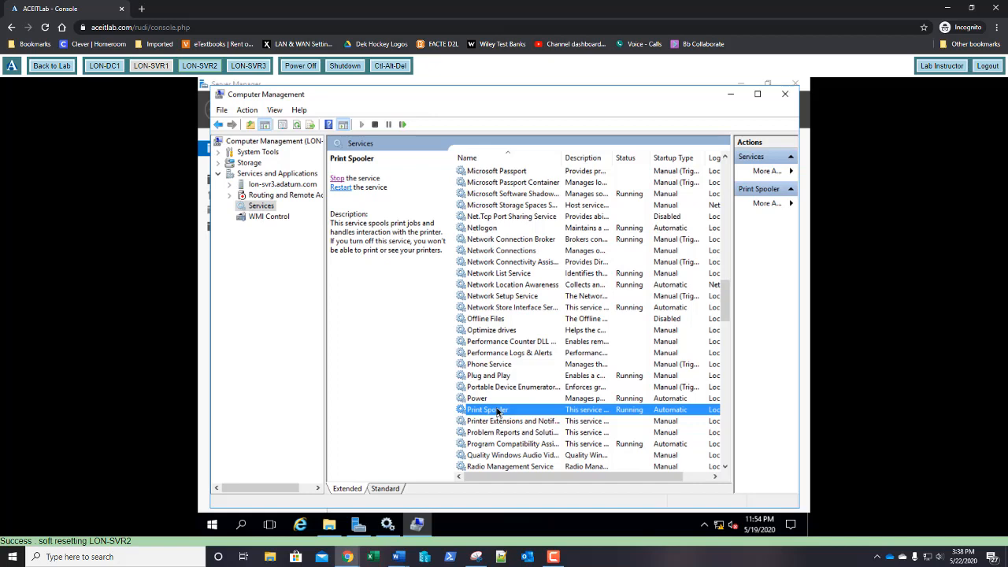
Step: Restart LON-SVR3's Print Spooler service, then close Computer Management
right_click(497, 411)
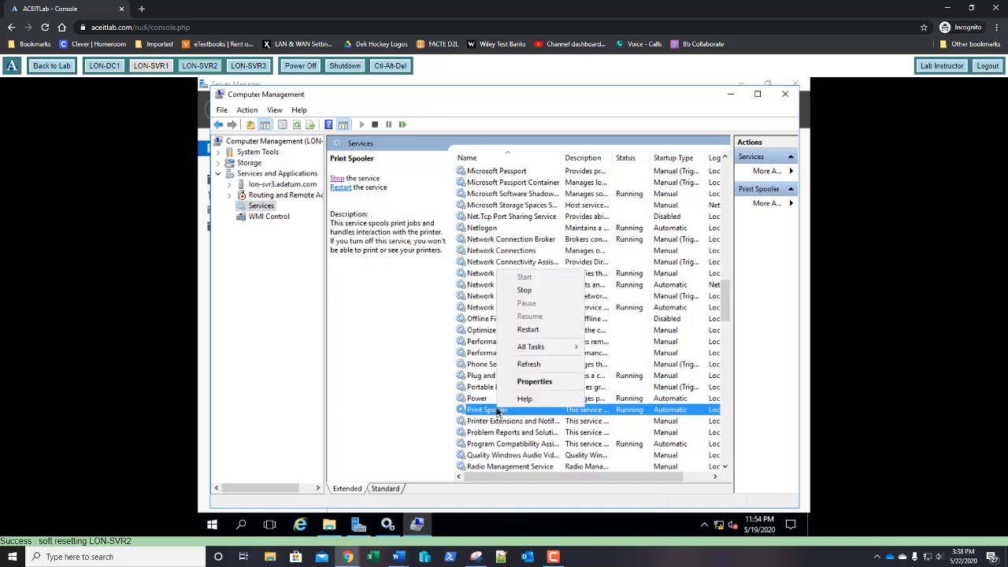
left_click(520, 330)
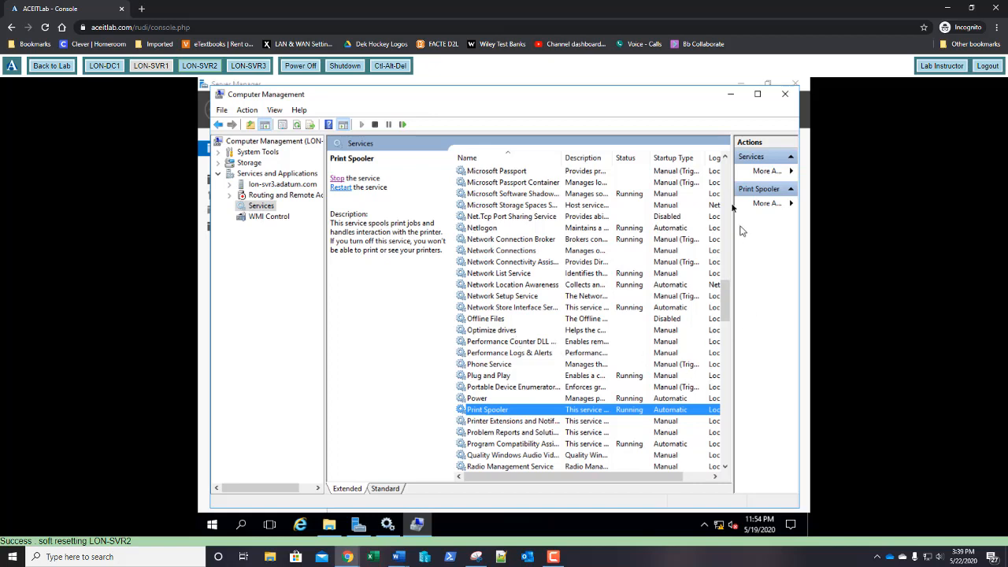
left_click(783, 95)
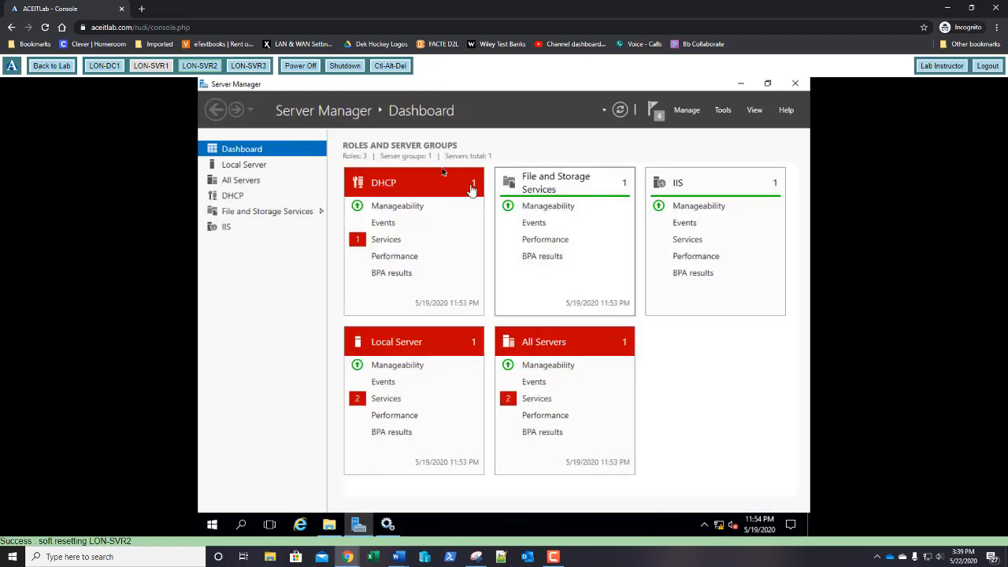
Step: Enable Remote Desktop on LON-SVR3 from Local Server, then switch the console to LON-SVR2
left_click(251, 68)
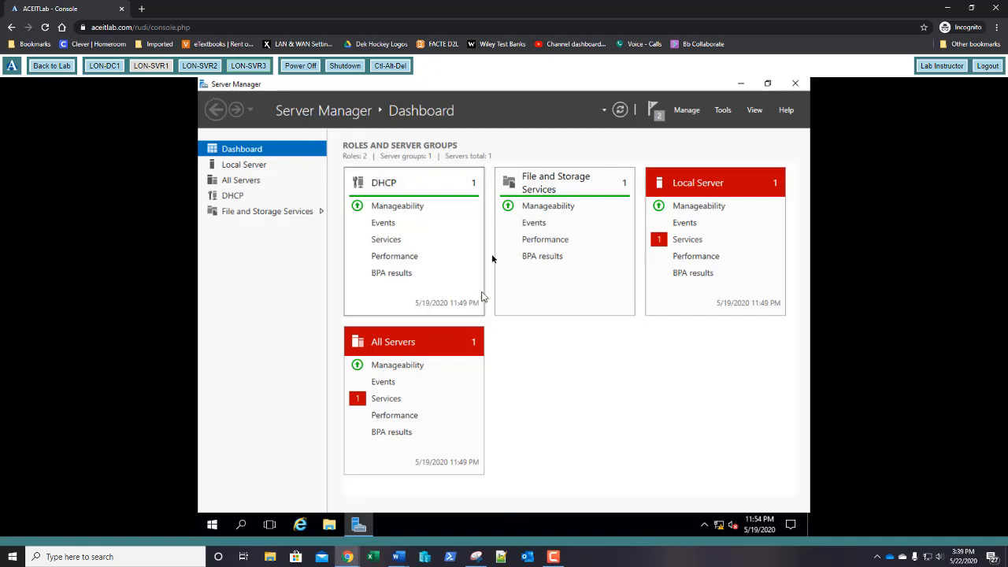
left_click(232, 168)
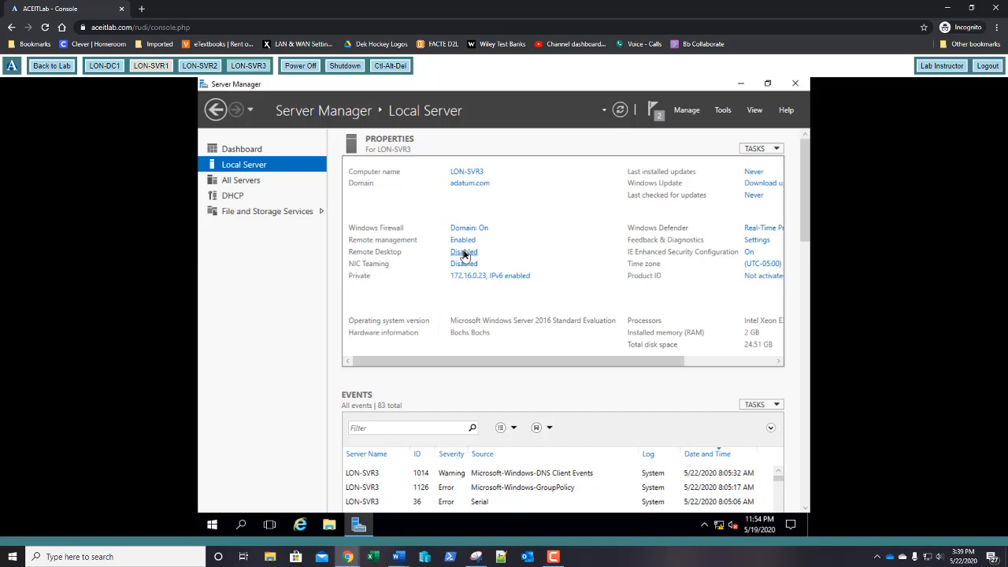
left_click(464, 252)
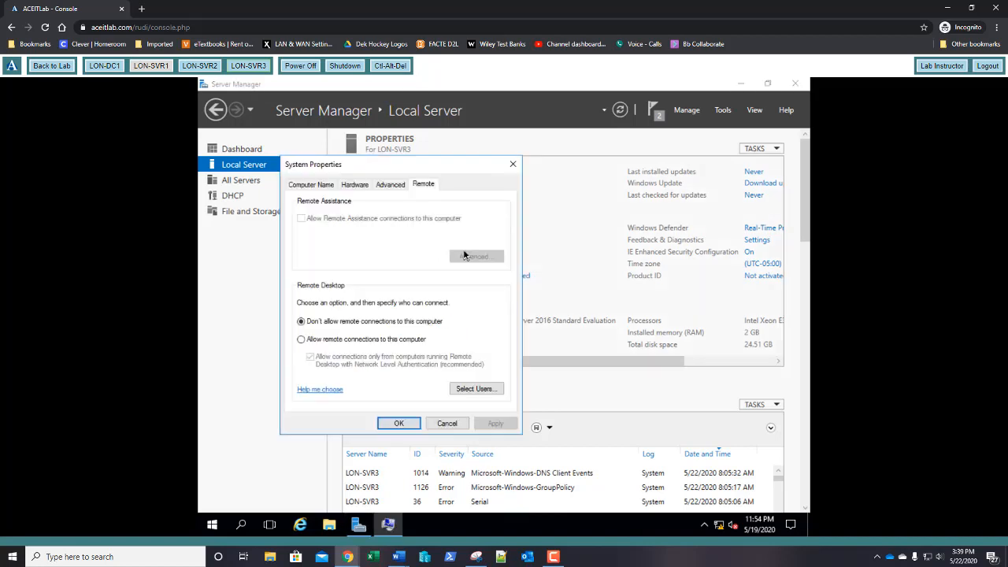
left_click(347, 340)
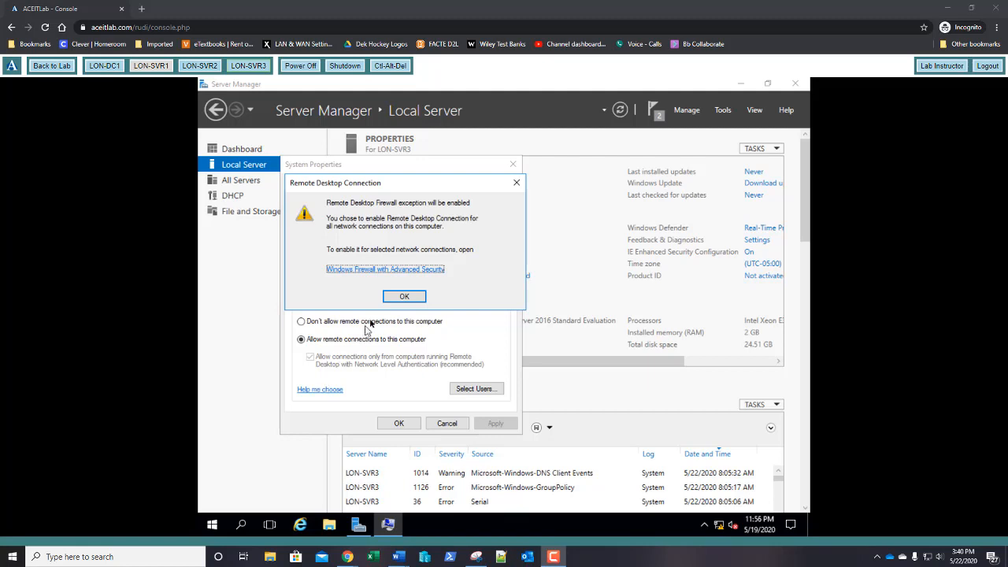
left_click(401, 297)
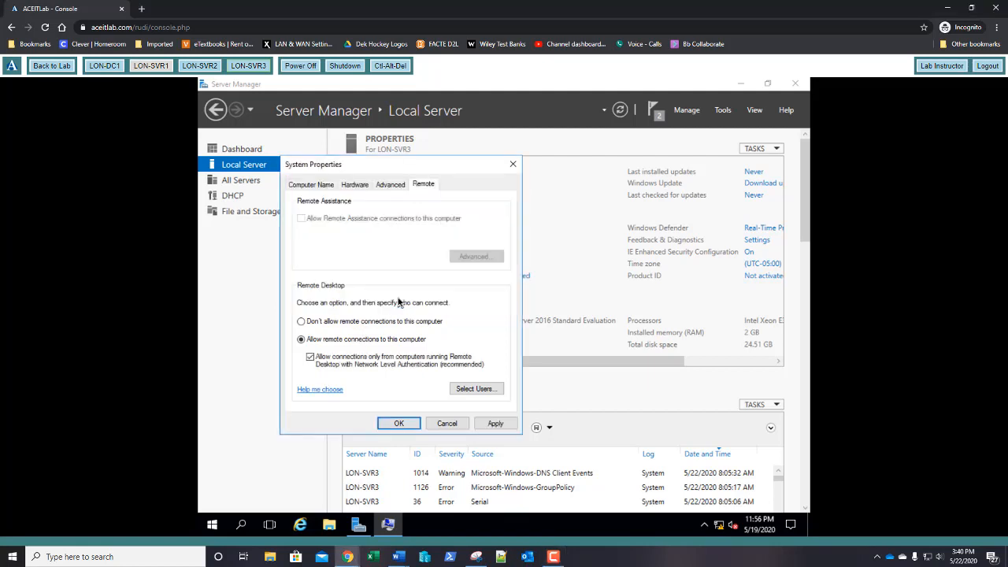
left_click(399, 424)
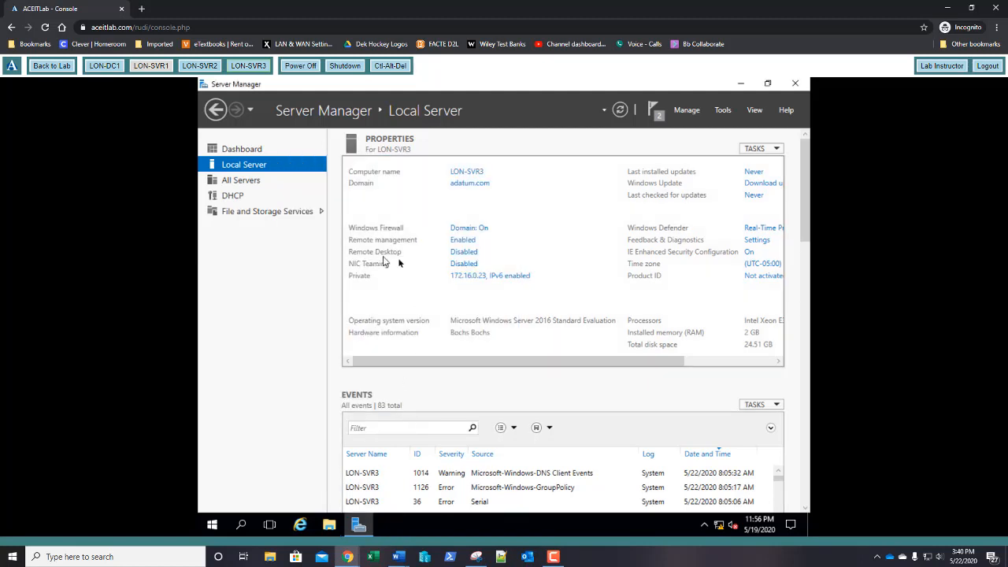
left_click(620, 110)
left_click(200, 67)
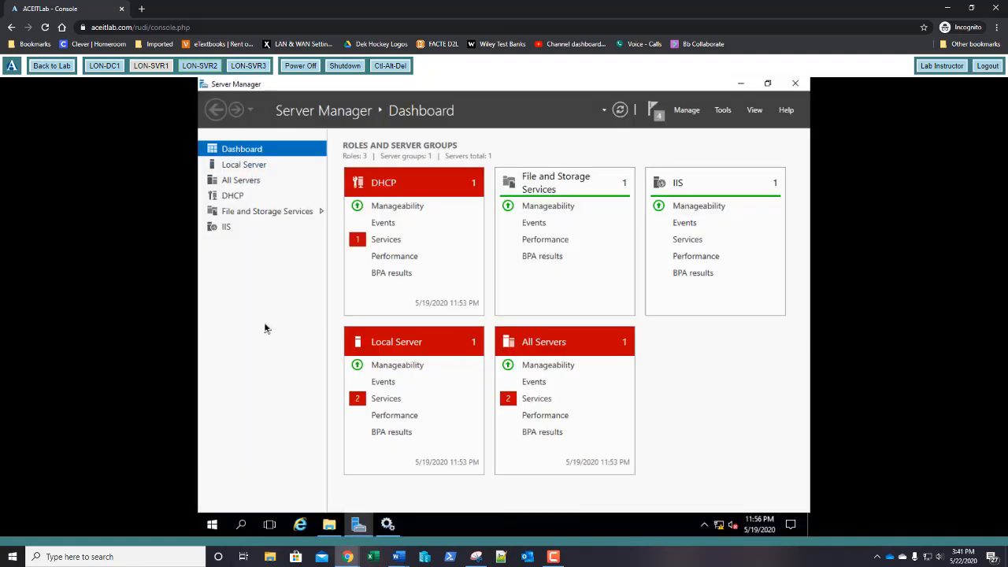
Step: Open Remote Desktop Connection to lon-svr3 and sign in with the administrator password
left_click(213, 528)
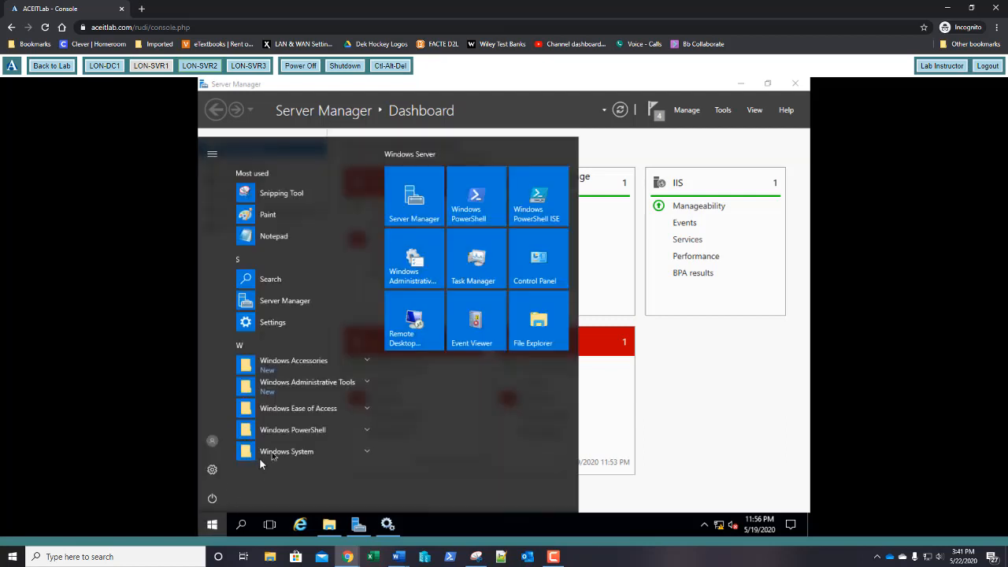
left_click(417, 329)
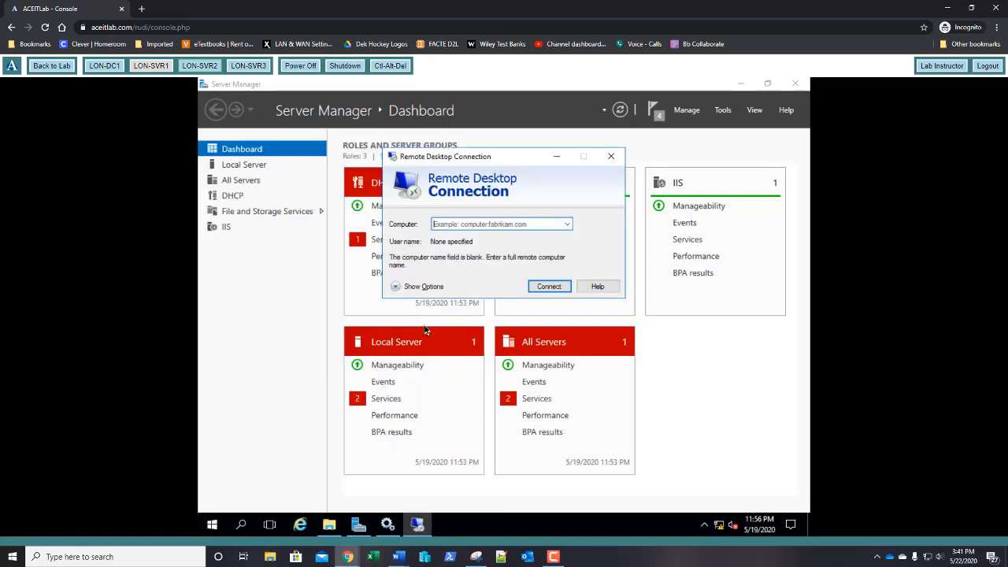
type("lon-")
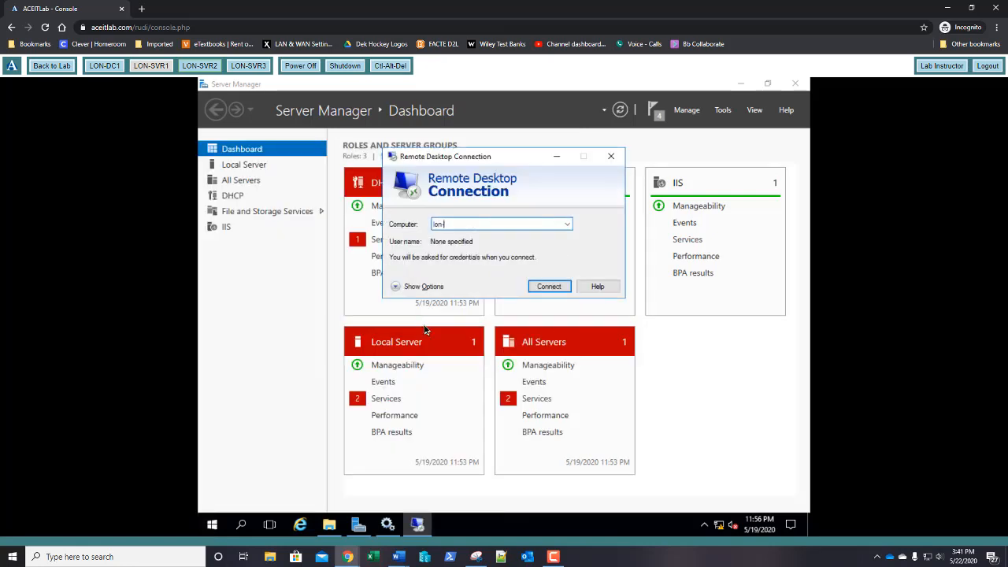
type("svr3")
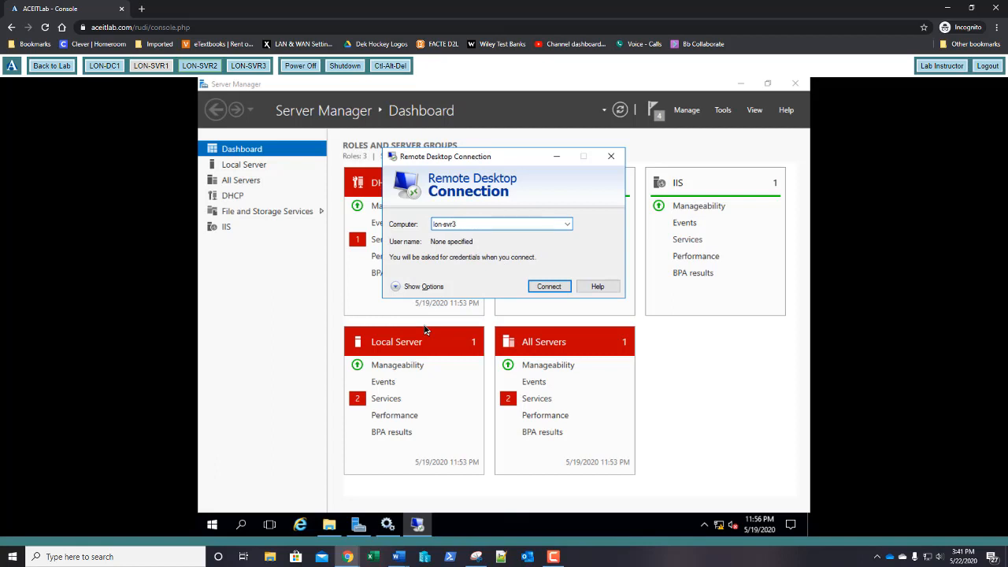
key("Return")
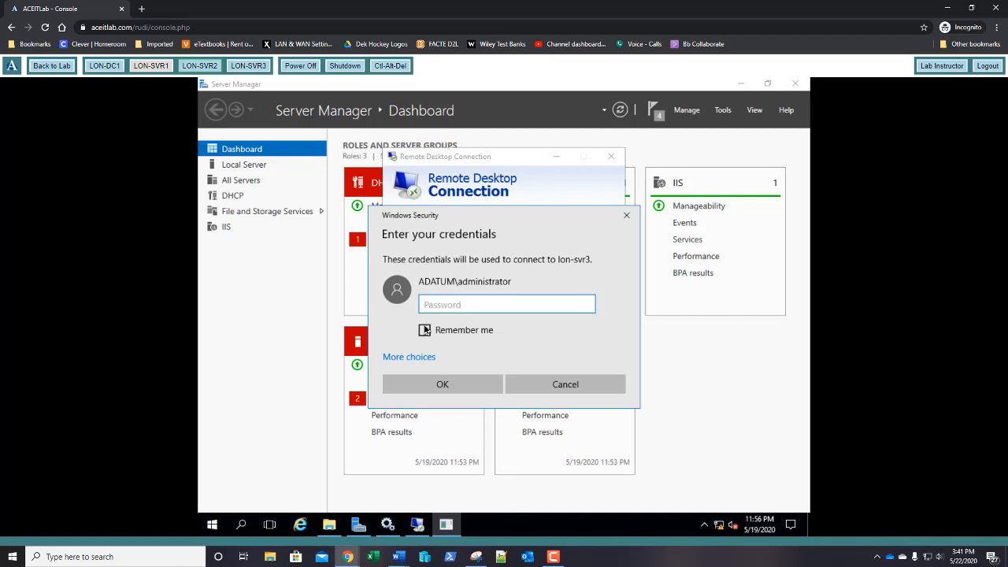
type("Pa$$w0rd")
key("Return")
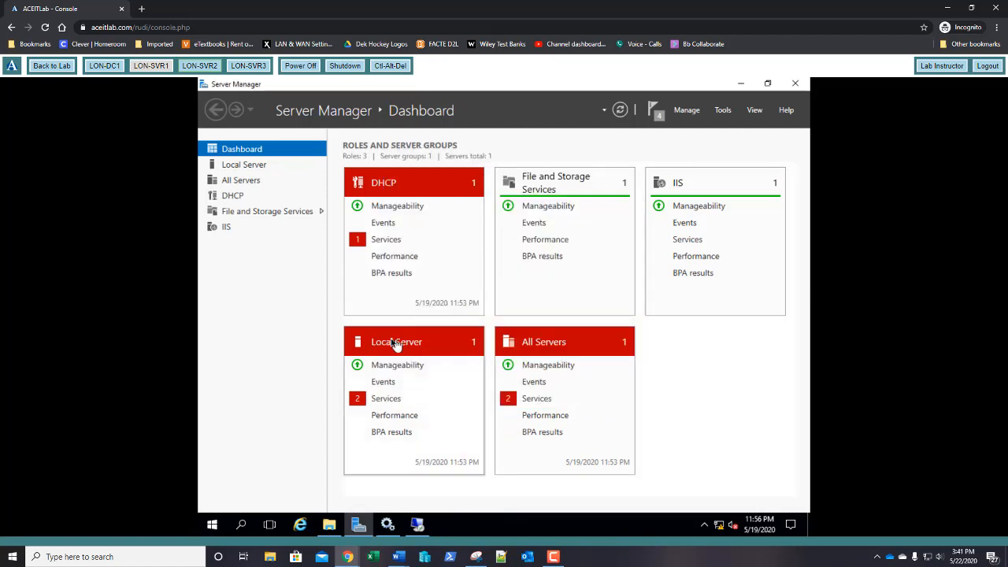
Step: Bring the lon-svr3 Remote Desktop session forward and return it to full screen
left_click(416, 525)
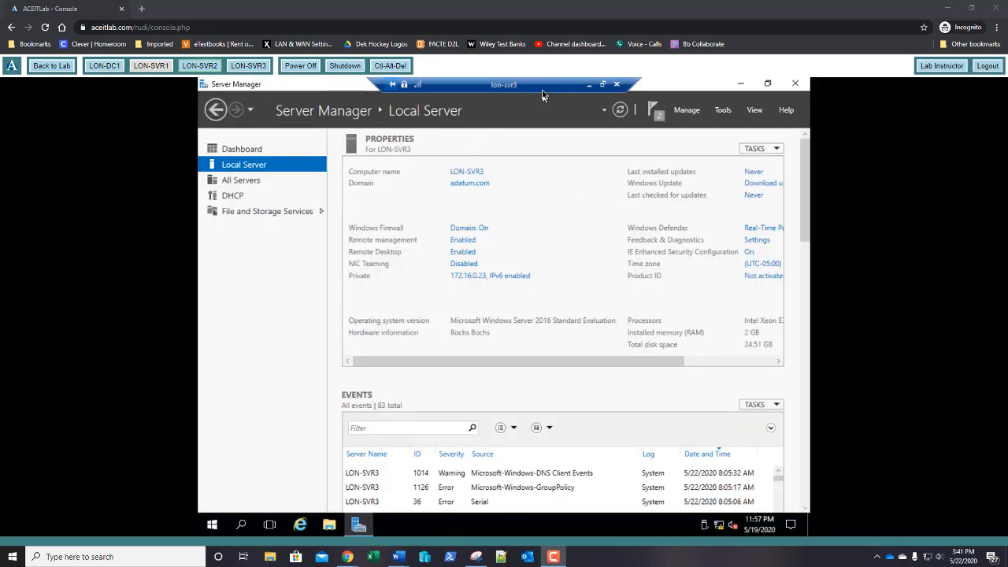
left_click_drag(533, 85, 560, 79)
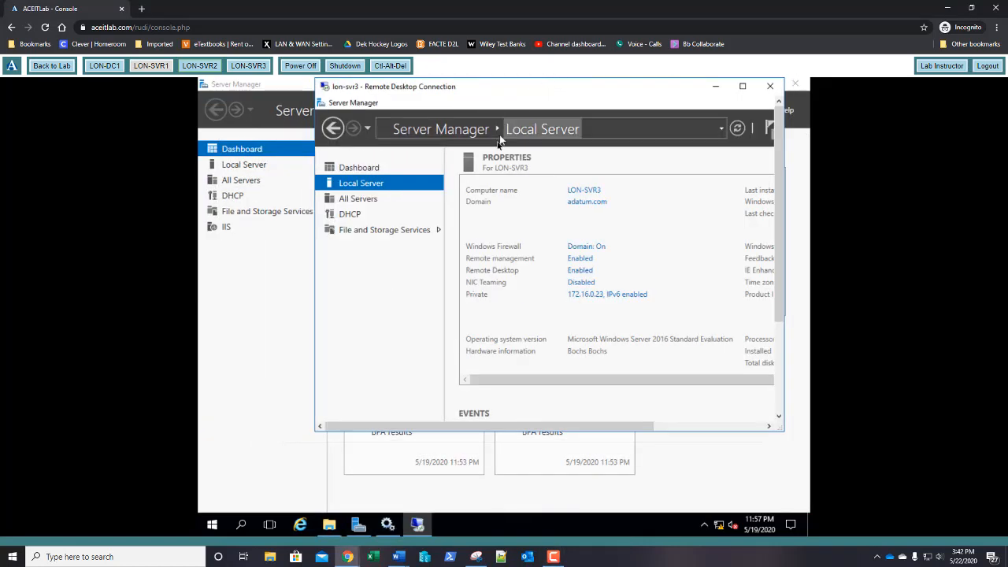
double_click(531, 88)
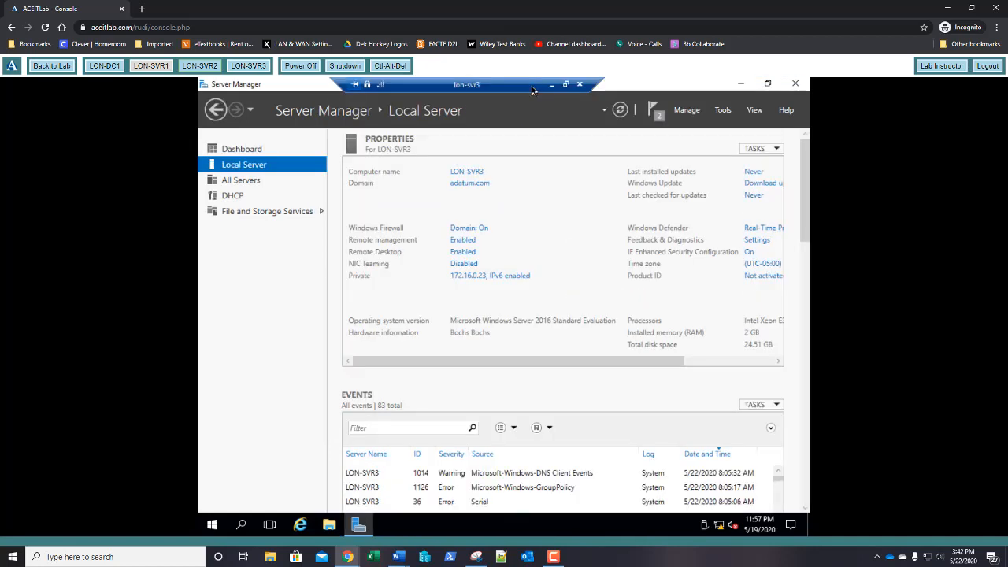
left_click_drag(513, 86, 528, 133)
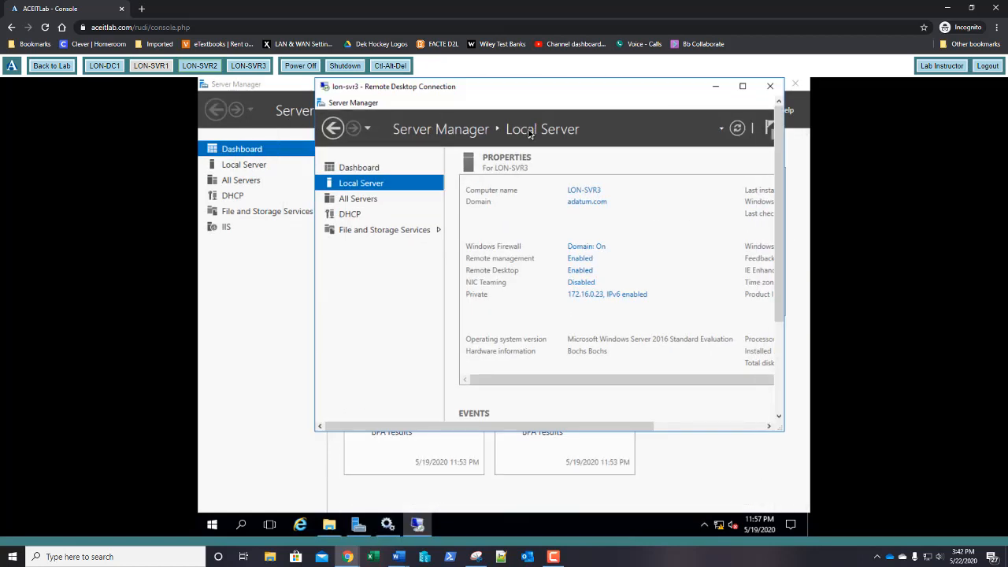
double_click(528, 133)
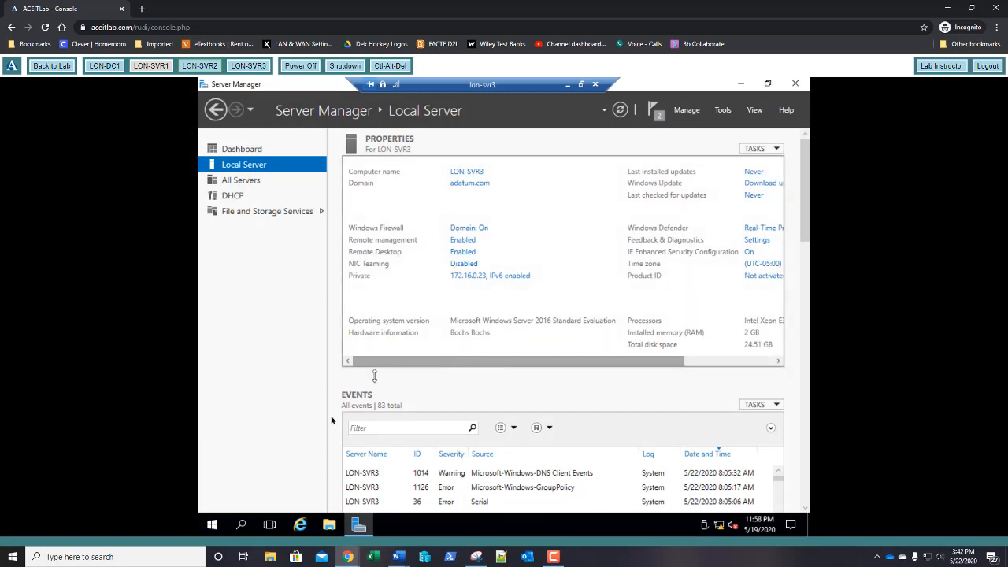
Step: Restart lon-svr3 with reason Operating System: Reconfiguration (Planned), forcing past the open app
left_click(221, 531)
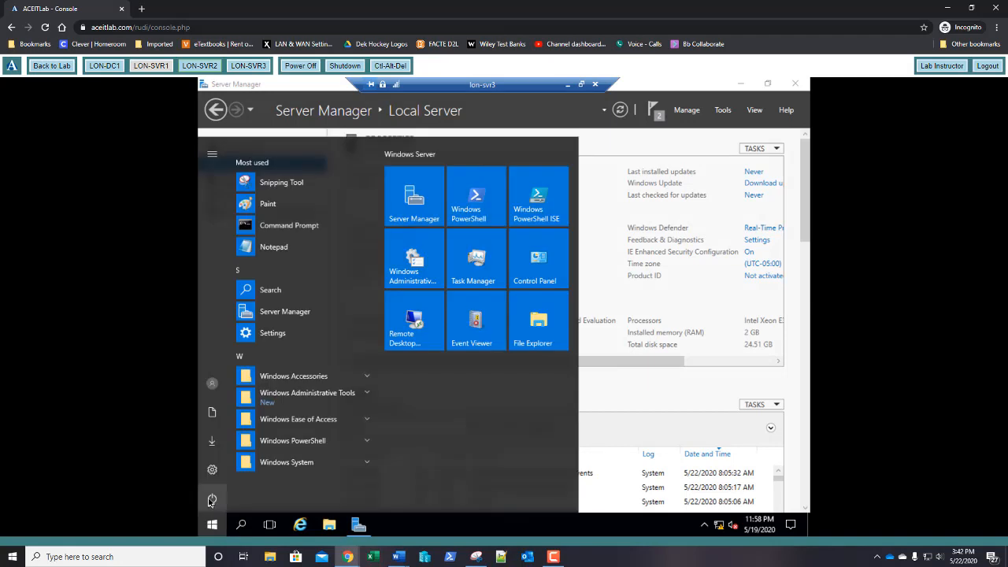
left_click(211, 501)
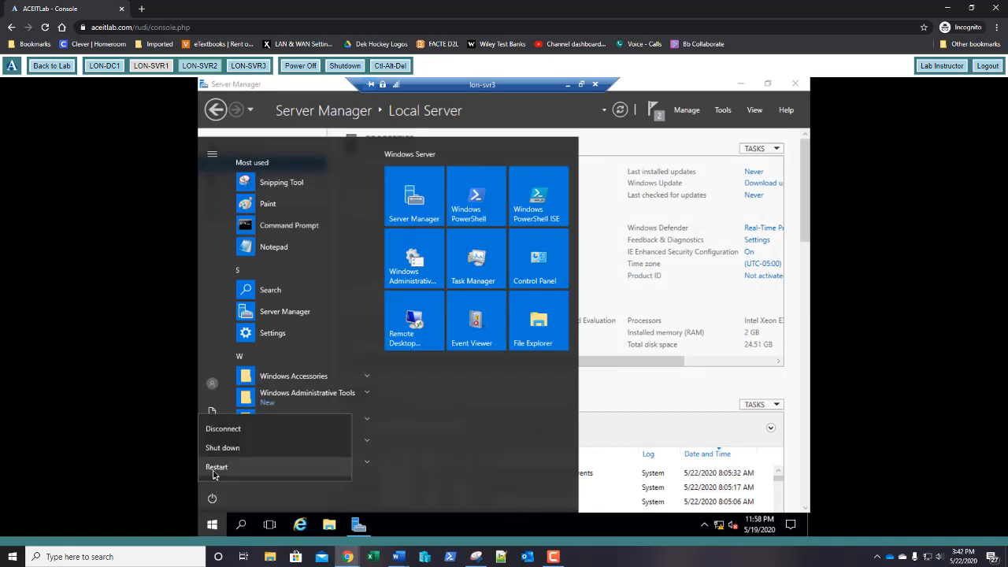
left_click(215, 469)
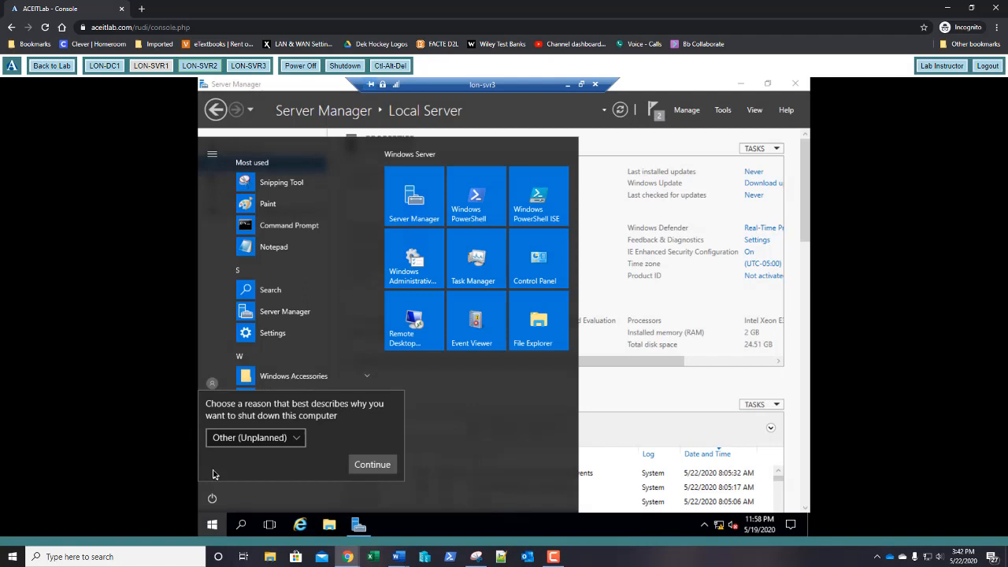
left_click(251, 439)
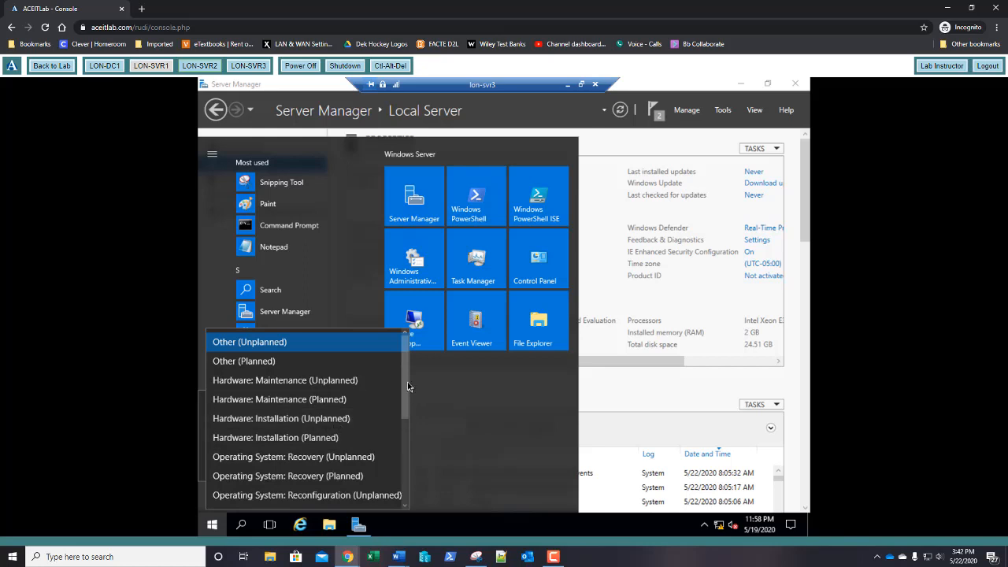
left_click_drag(407, 387, 408, 434)
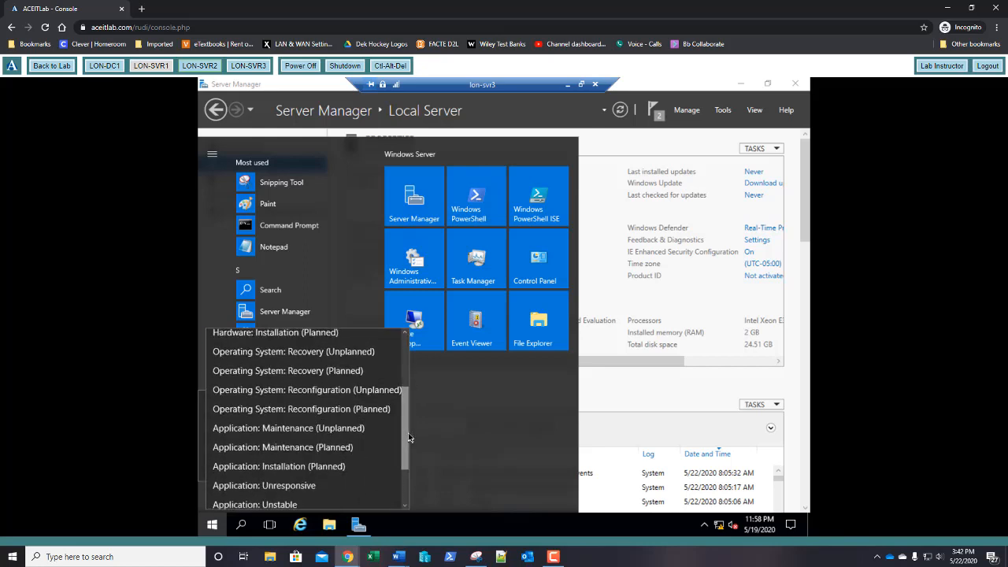
left_click(289, 415)
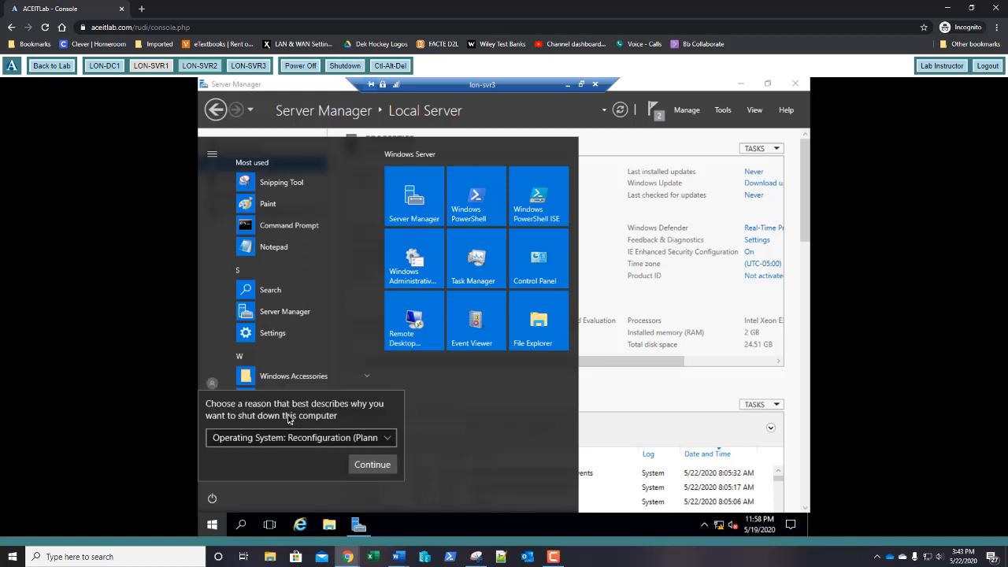
left_click(372, 465)
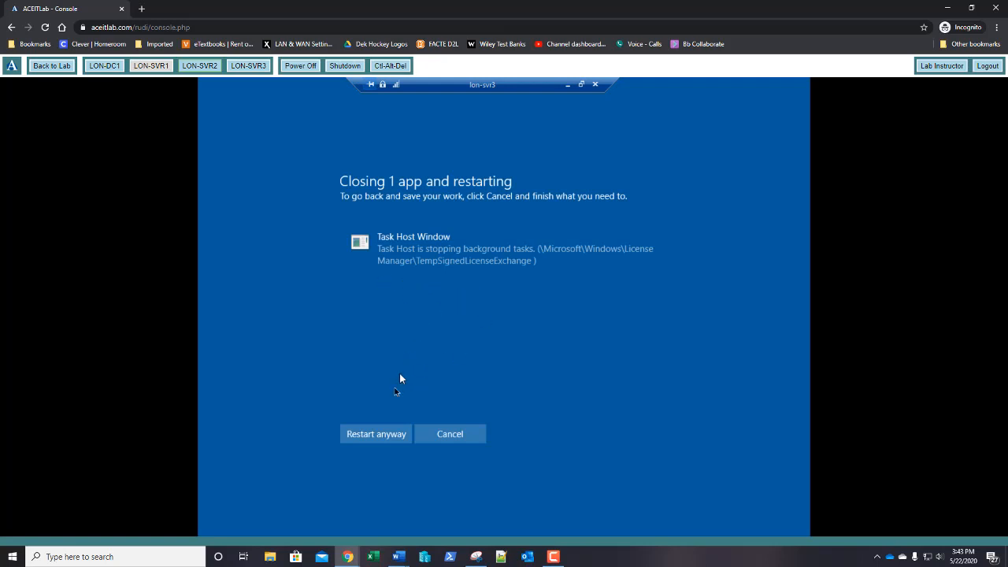
left_click(376, 434)
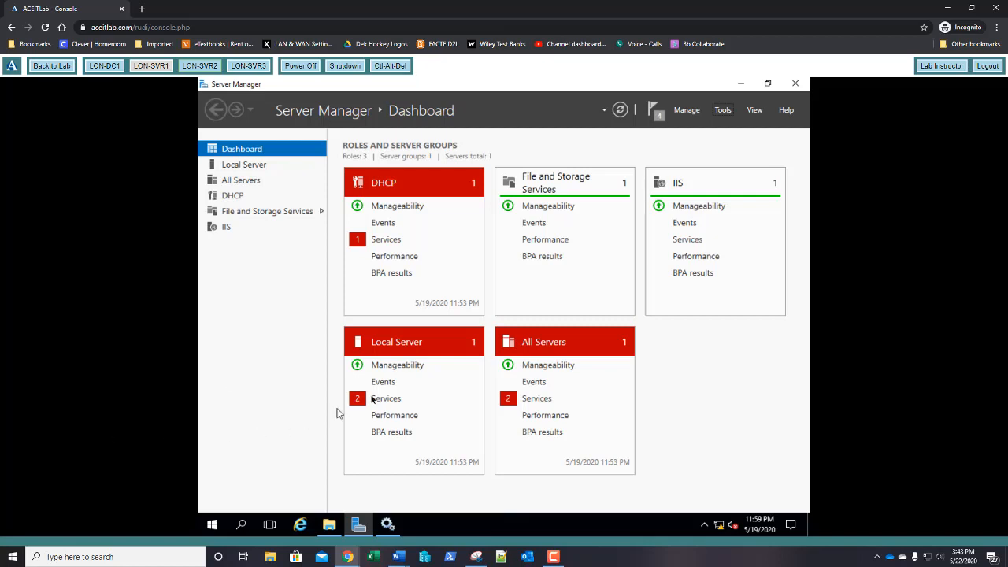
Step: Start the Remove Roles and Features wizard on LON-SVR2 and advance to the roles page
left_click(684, 112)
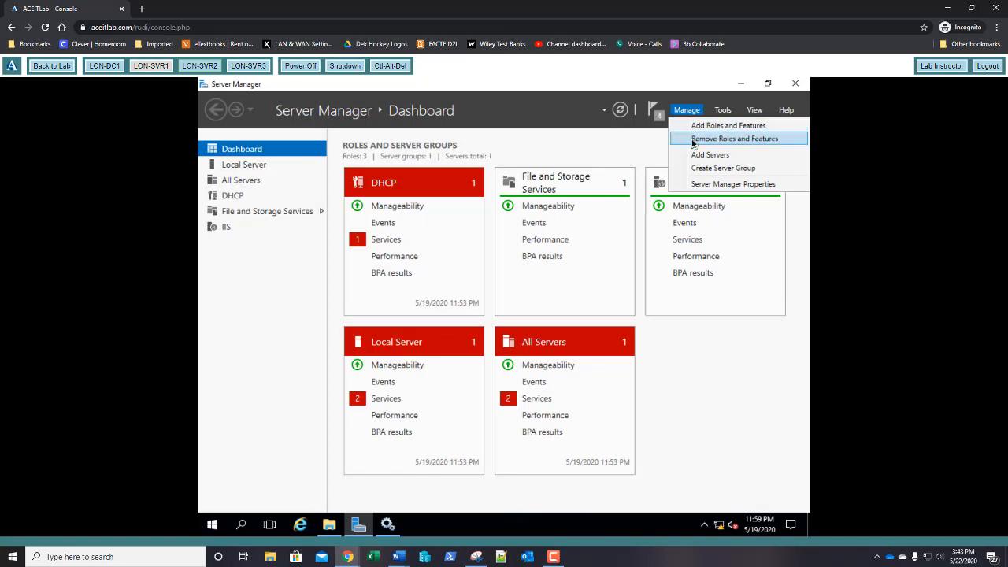
left_click(693, 140)
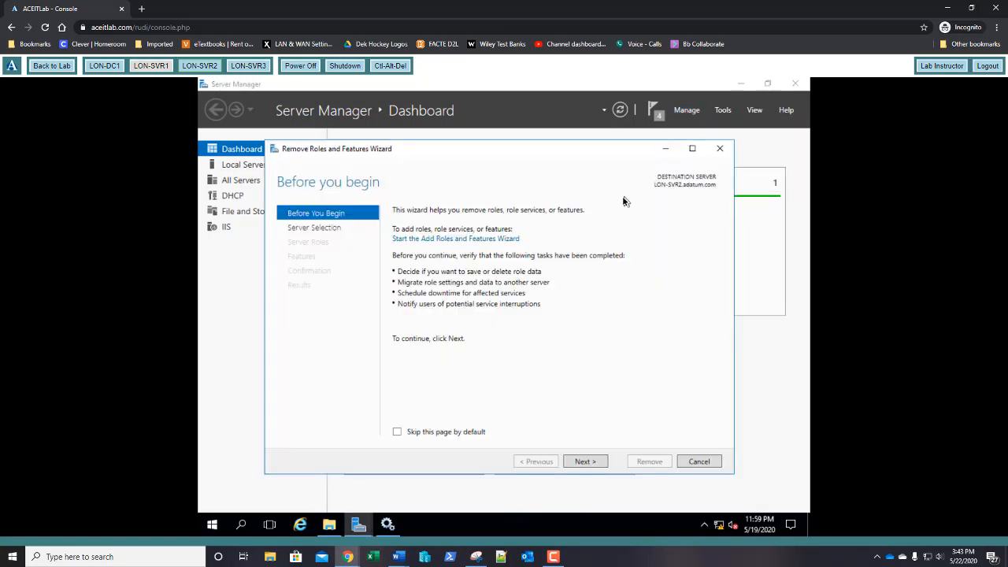
left_click(583, 462)
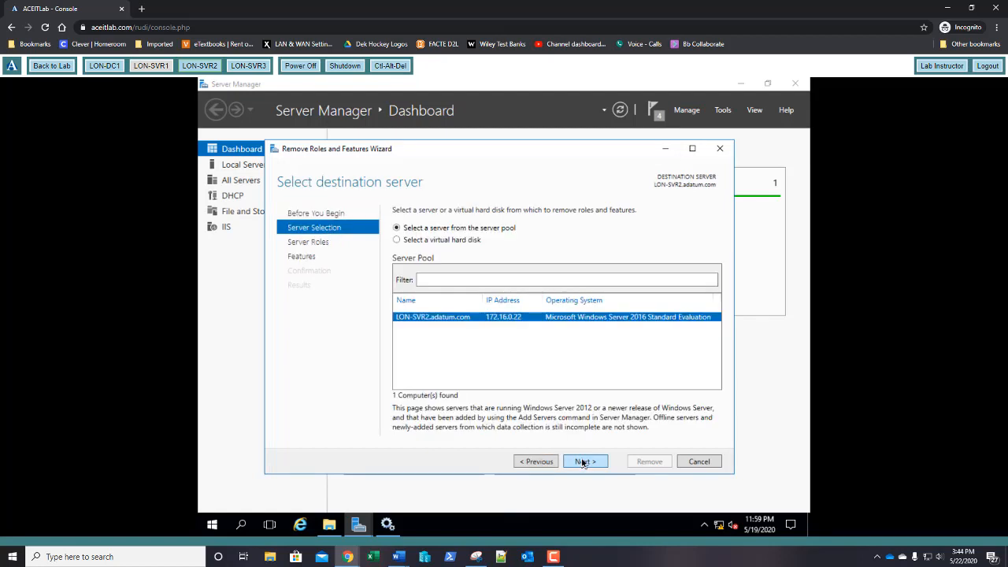
left_click(583, 462)
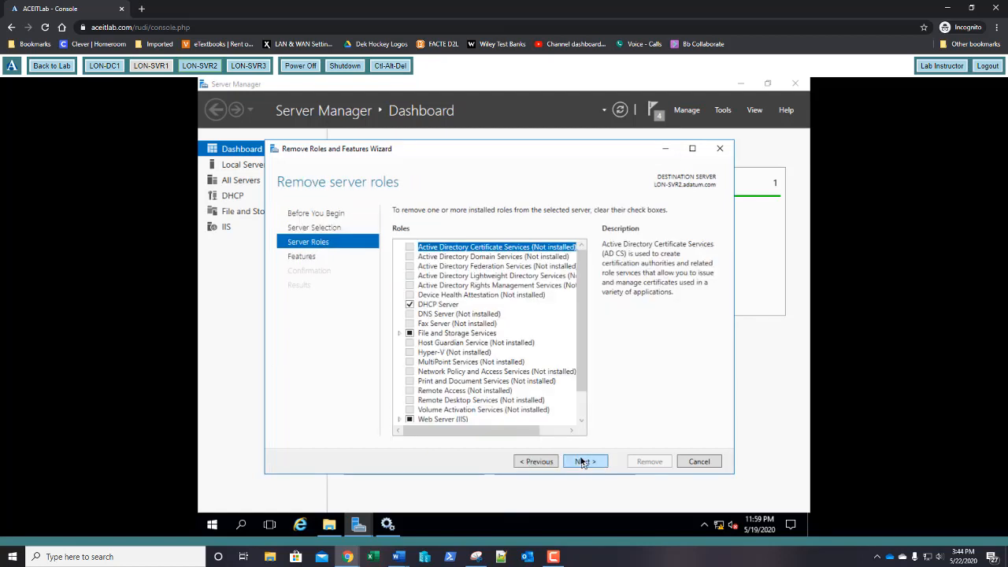
Step: Clear DHCP Server with its management tools and Web Server (IIS), then continue to features
left_click(409, 305)
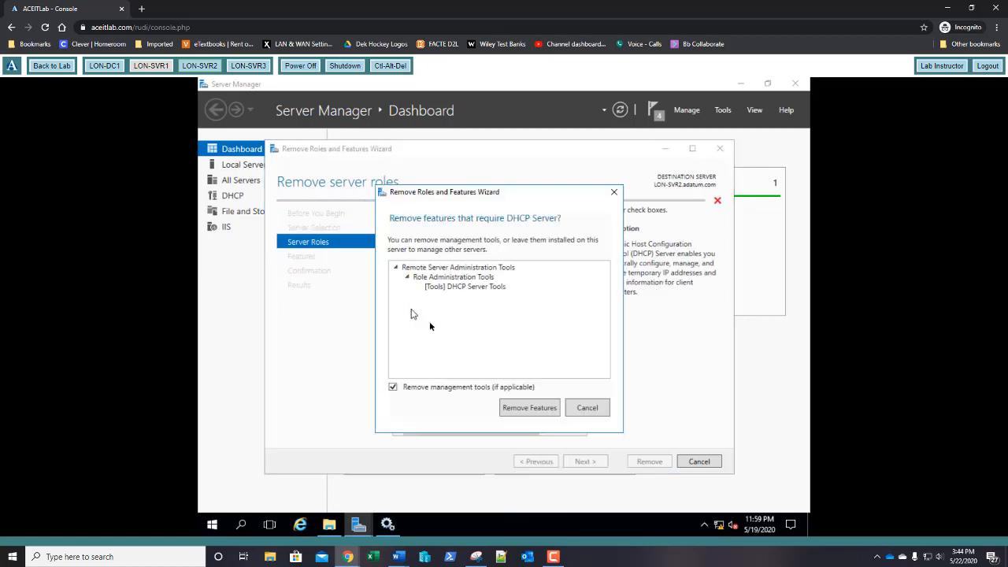
left_click(529, 407)
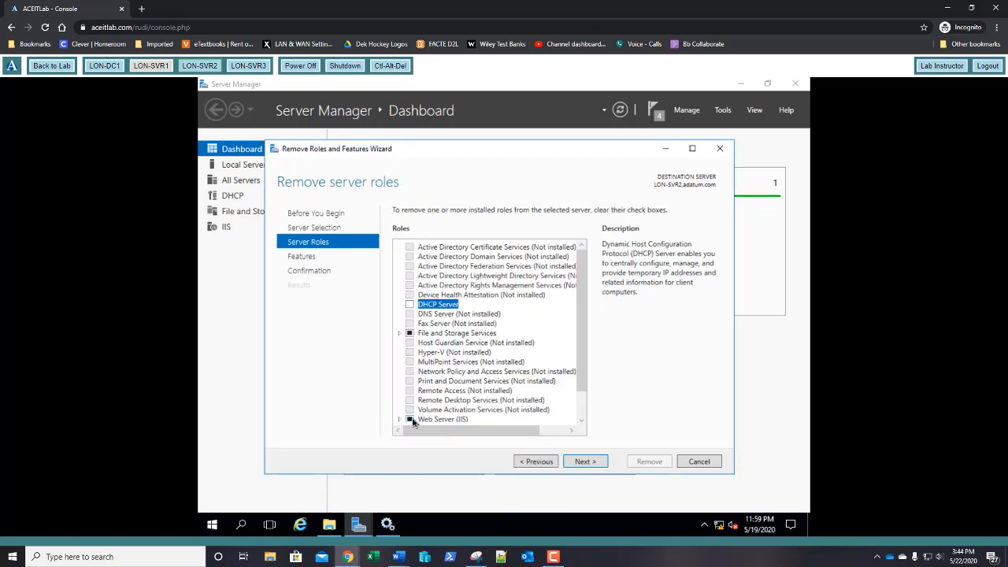
left_click_drag(579, 350, 582, 390)
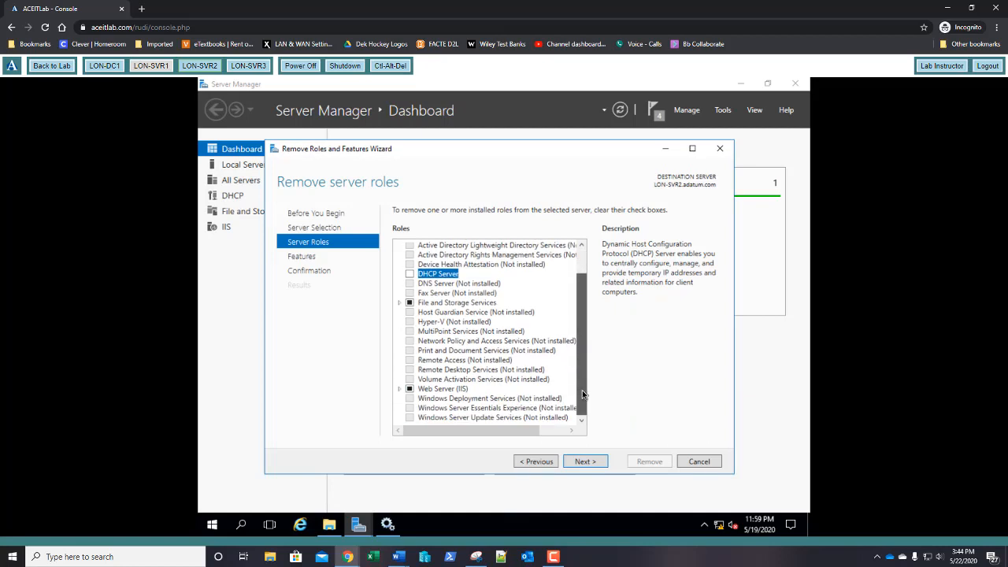
left_click(410, 389)
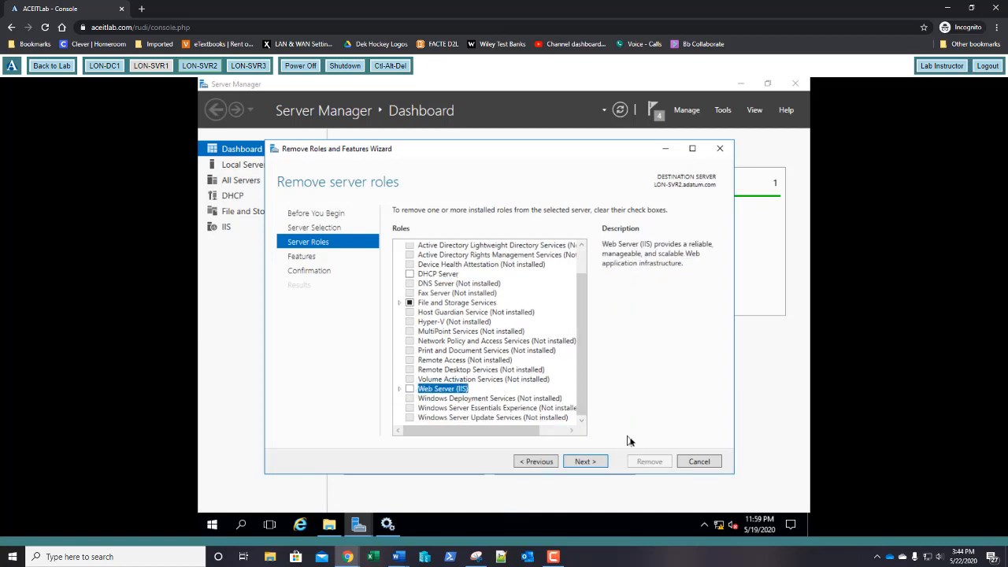
left_click(589, 464)
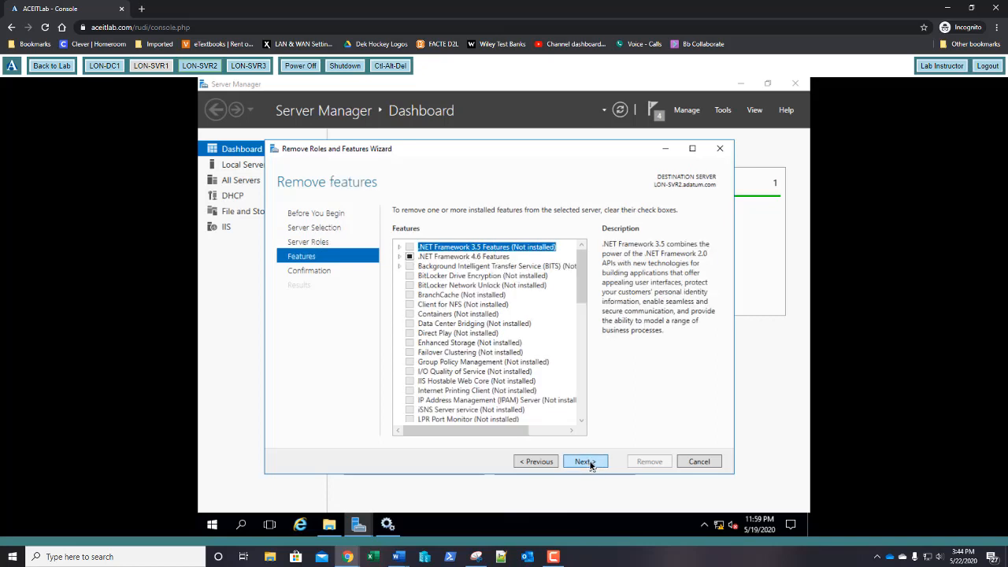
Step: Uncheck Telnet Client and XPS Viewer in the features list and continue to confirmation
left_click(580, 396)
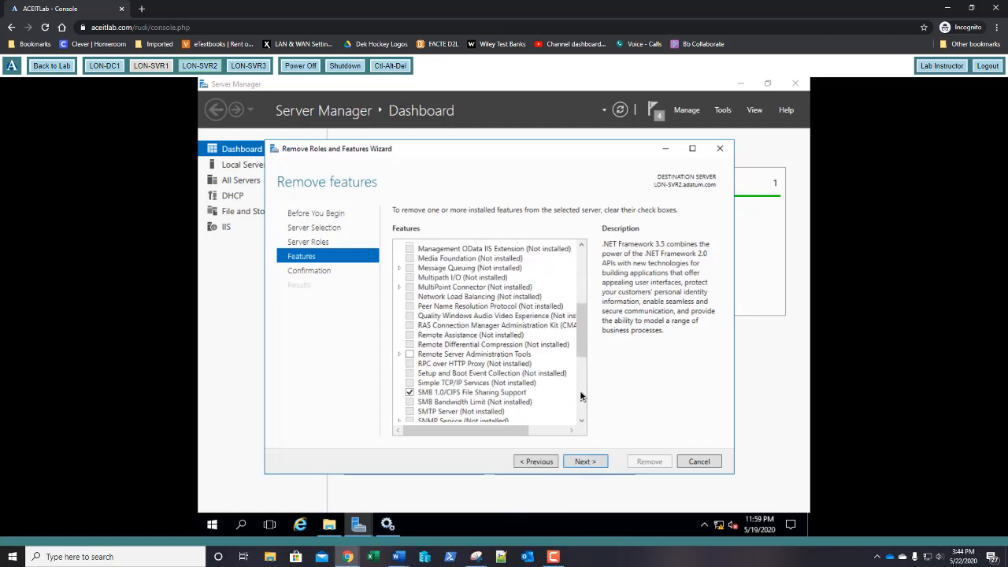
left_click(580, 396)
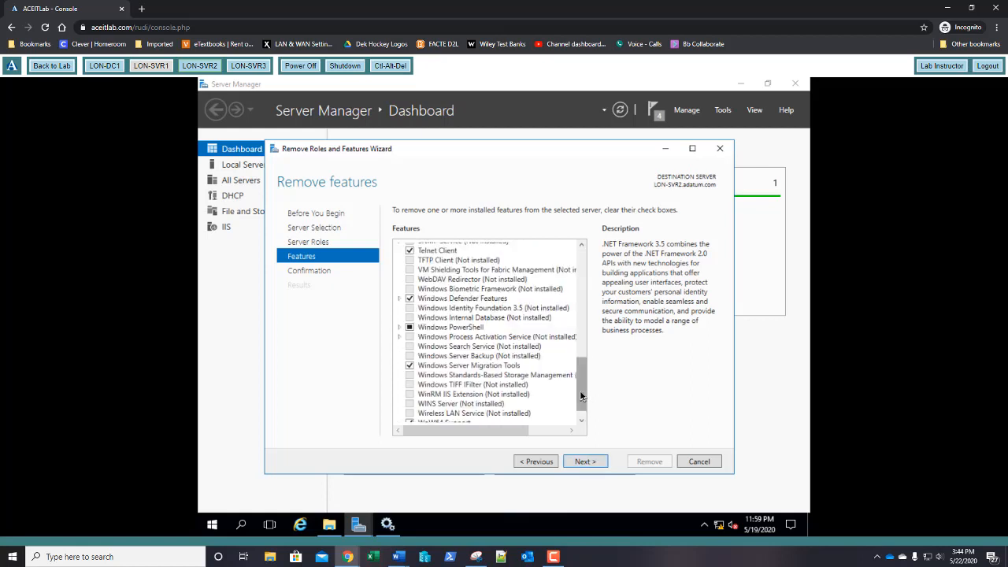
left_click(410, 251)
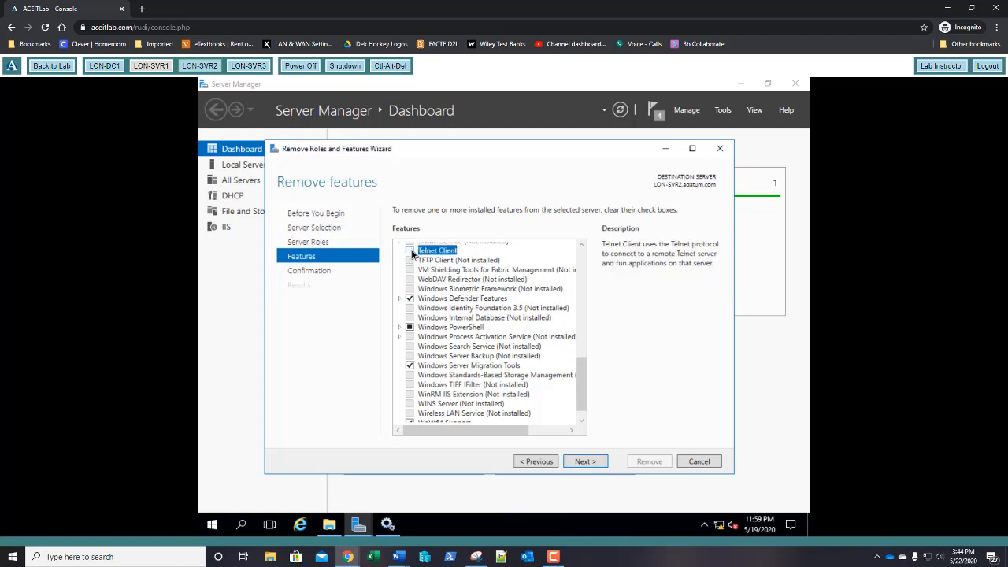
left_click_drag(581, 370, 584, 386)
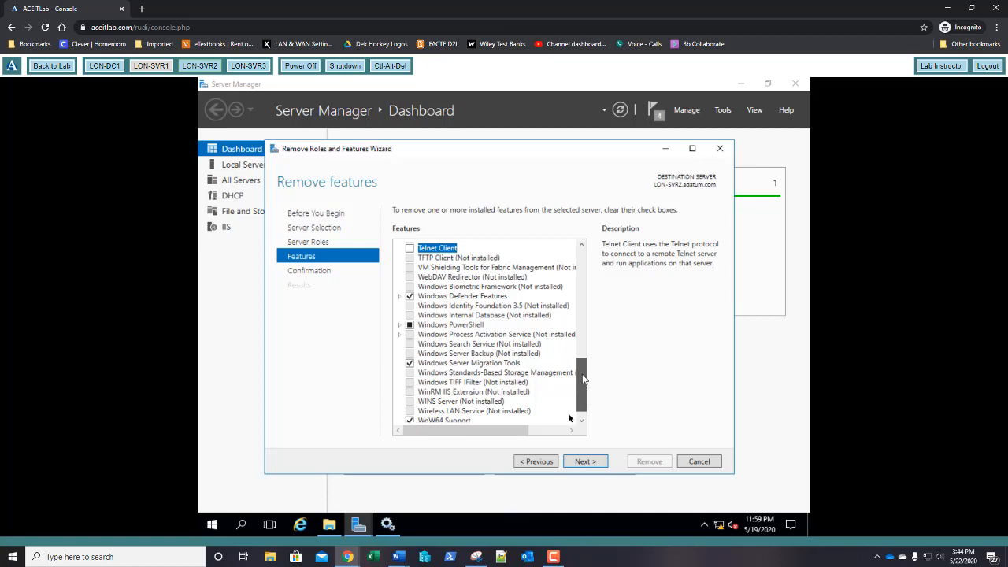
scroll(524, 429, "down", 1)
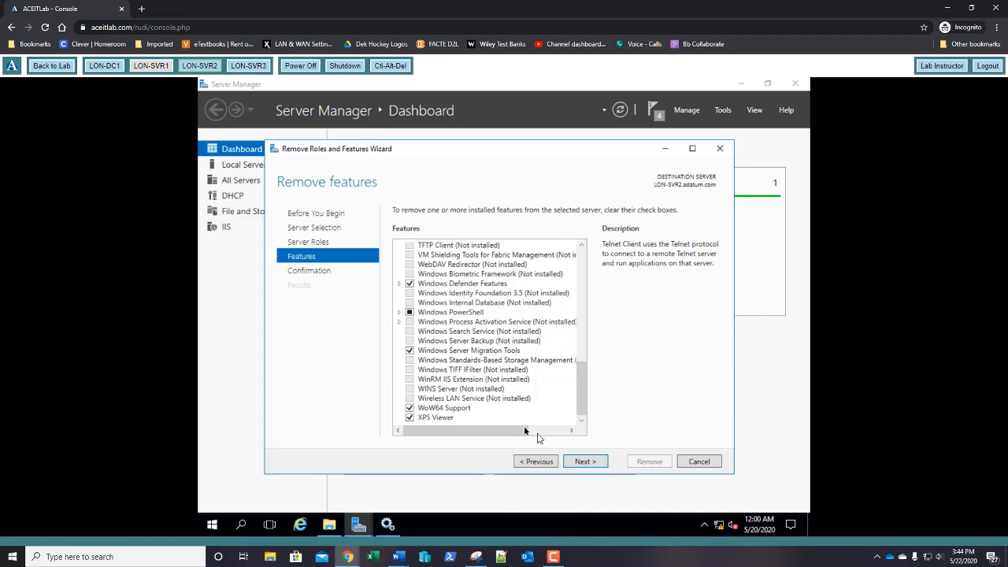
left_click(410, 418)
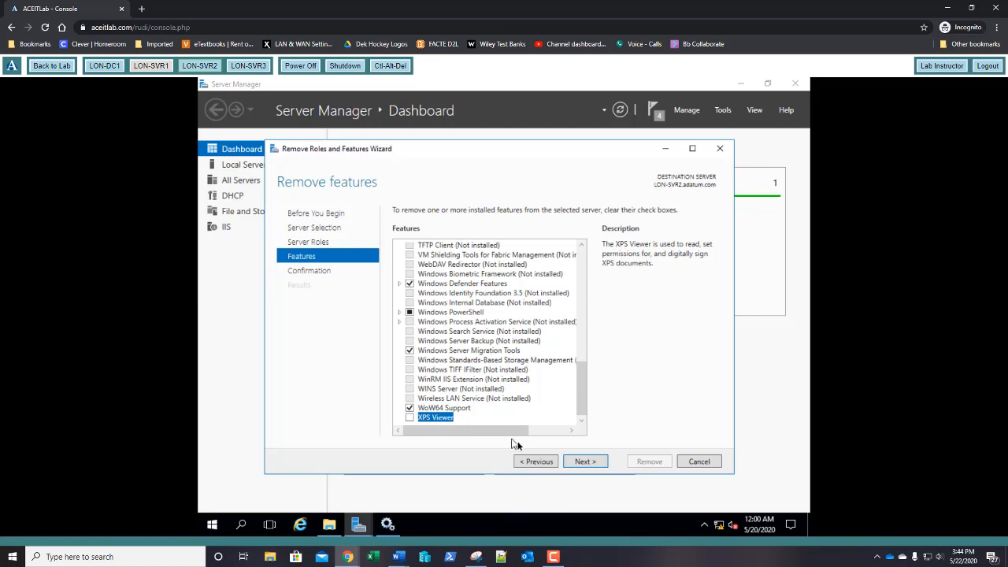
left_click(585, 463)
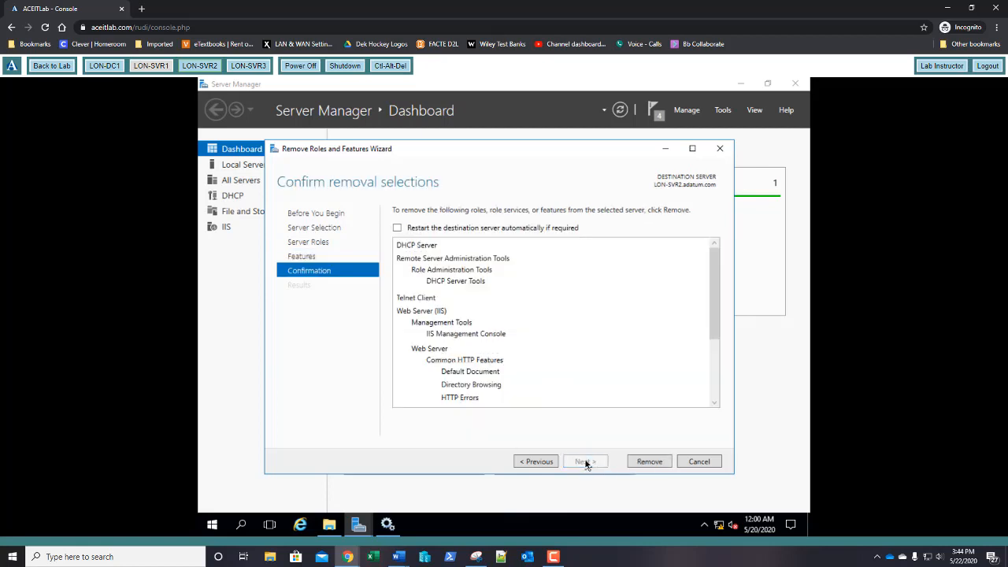
Step: Remove DHCP Server, Telnet Client, IIS and XPS Viewer, then close the finished wizard
left_click(647, 463)
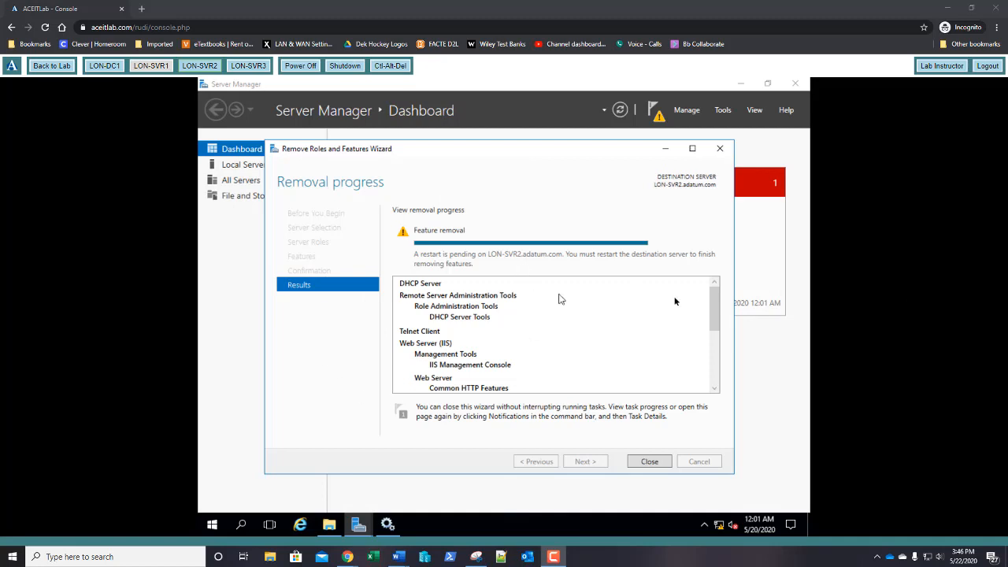
left_click(652, 463)
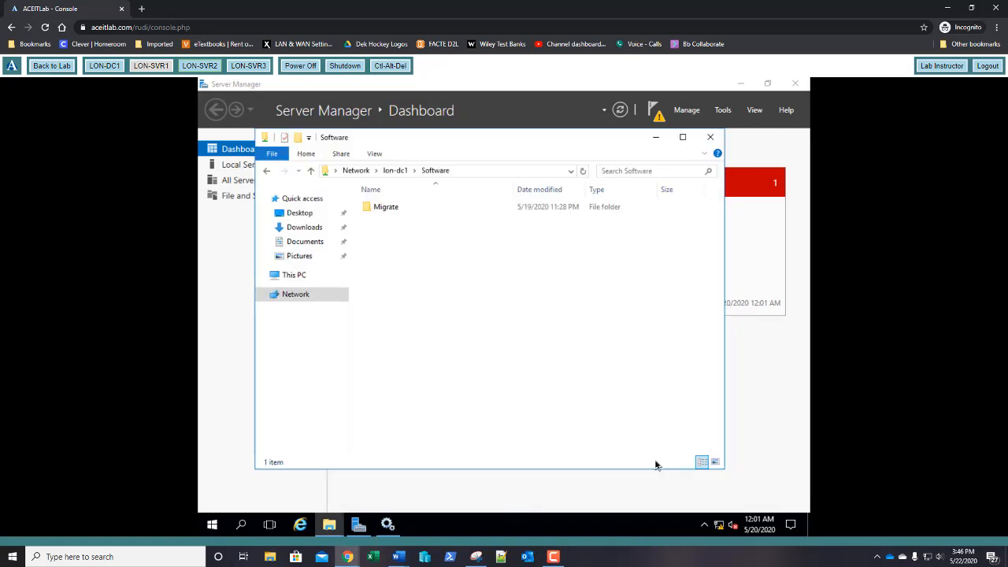
Step: Close the Software folder window and the Services console
left_click(711, 139)
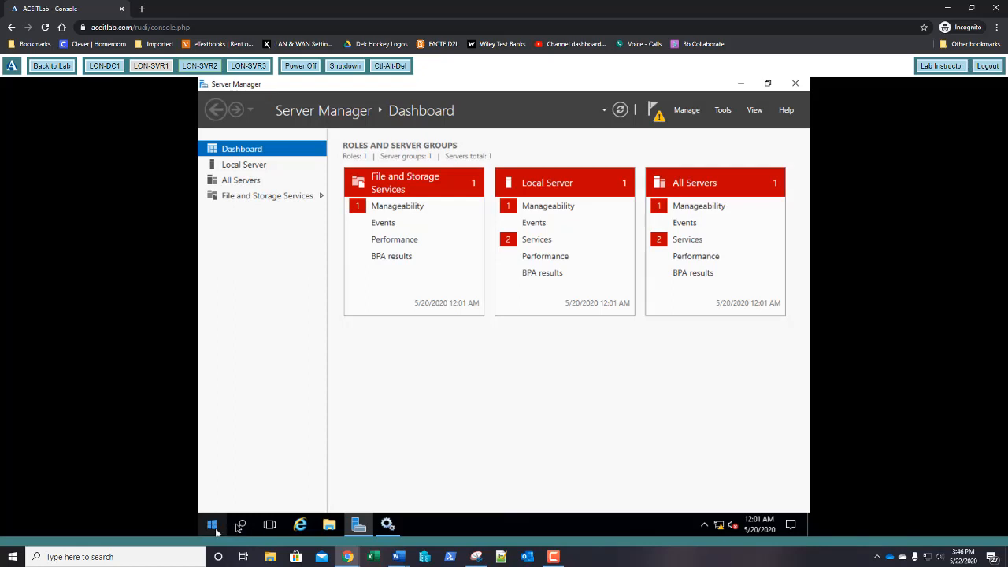
left_click(387, 525)
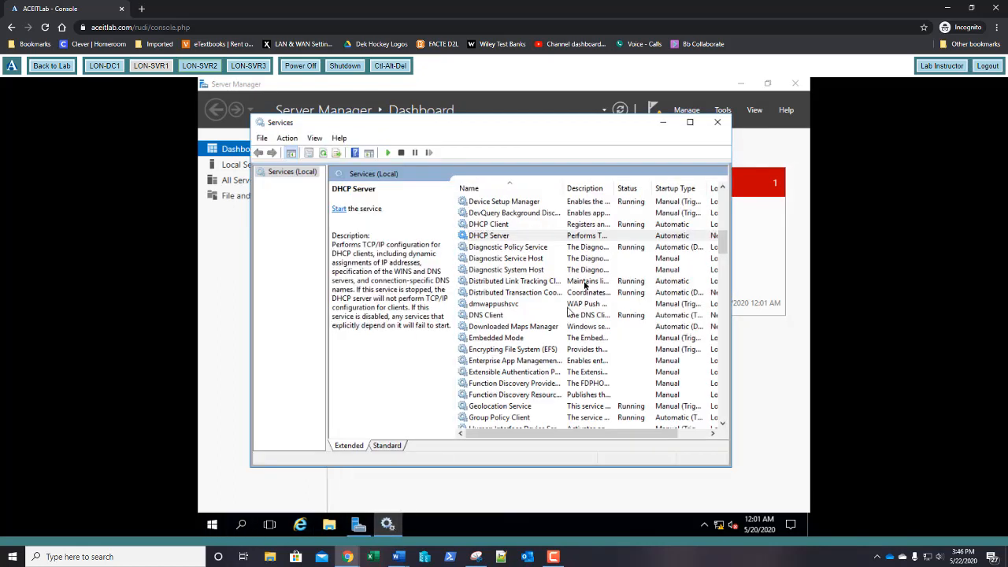
left_click(717, 123)
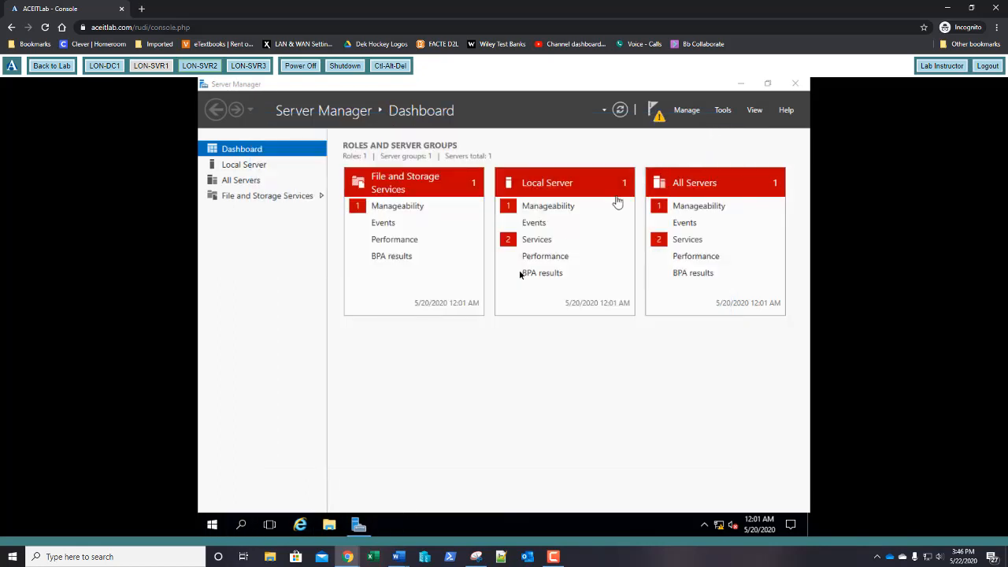
Step: Restart the server from the Start menu power options with Other (Planned) as reason
left_click(213, 526)
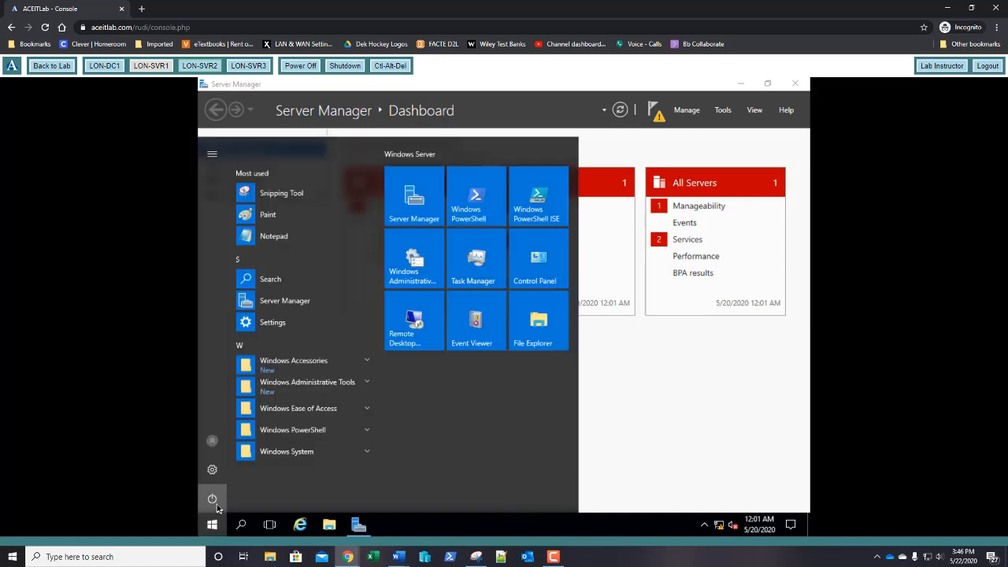
left_click(213, 499)
left_click(221, 473)
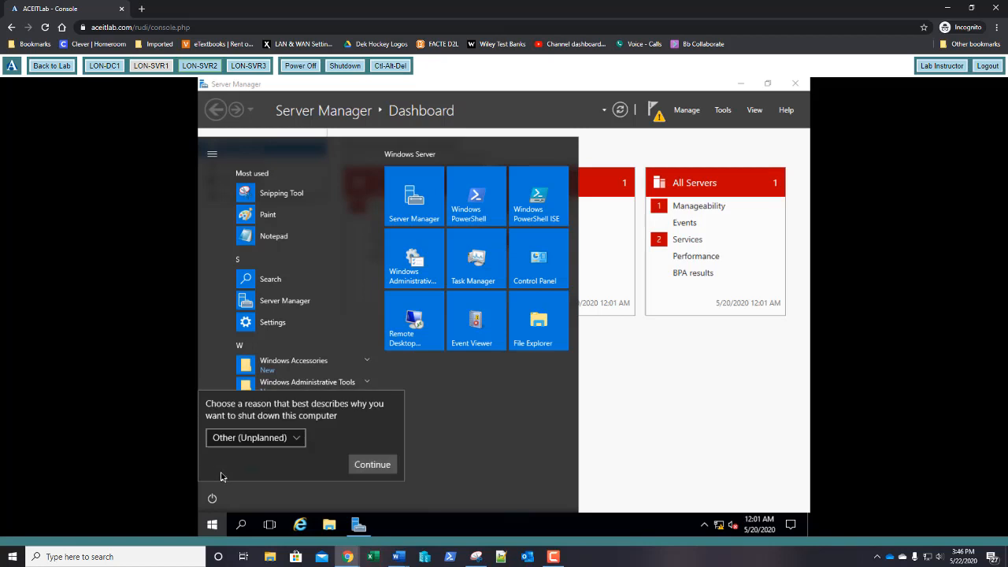
left_click(235, 441)
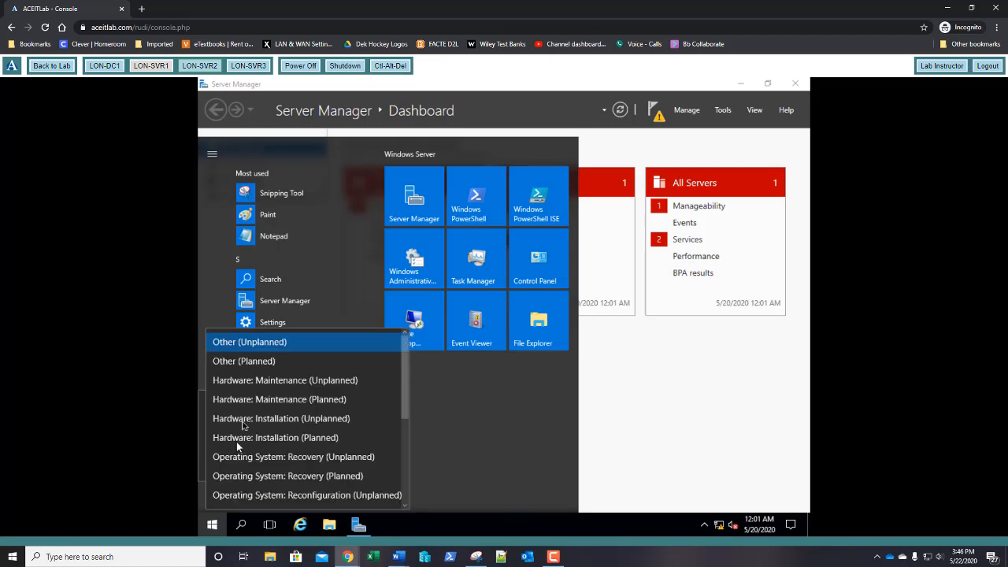
left_click(249, 363)
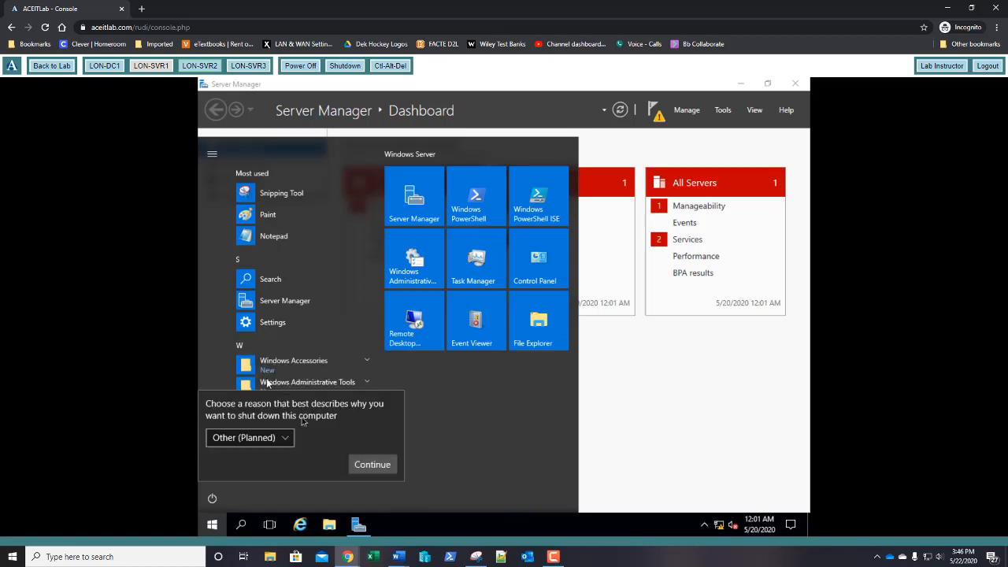
left_click(367, 464)
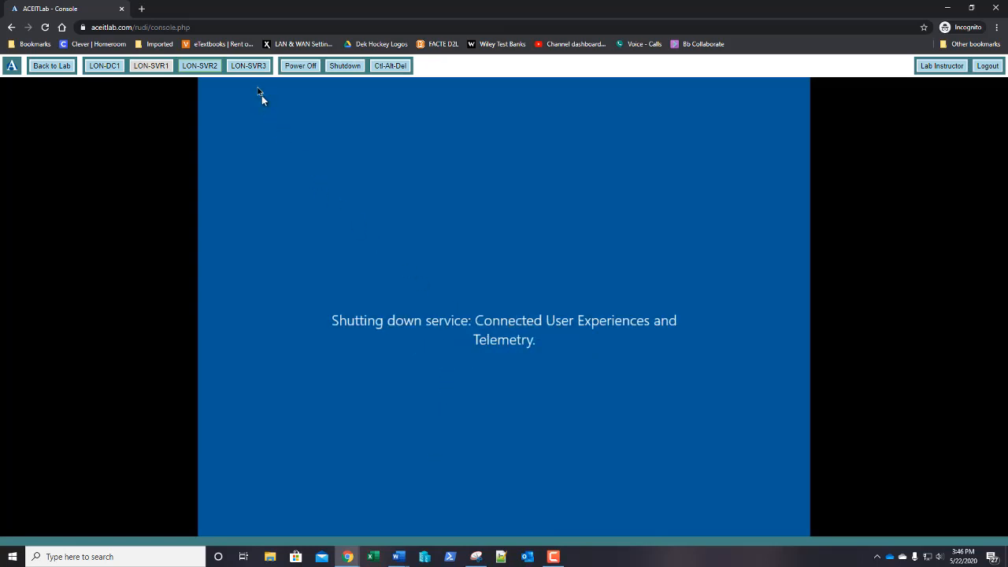
Step: Sign in to LON-SVR3 with the administrator password, then switch the console to LON-SVR2
left_click(251, 68)
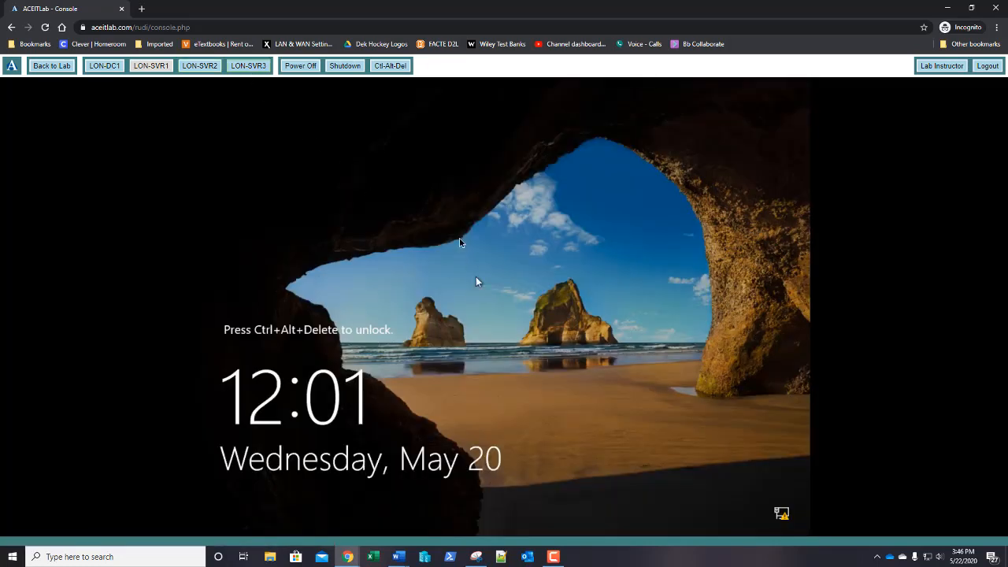
left_click(394, 69)
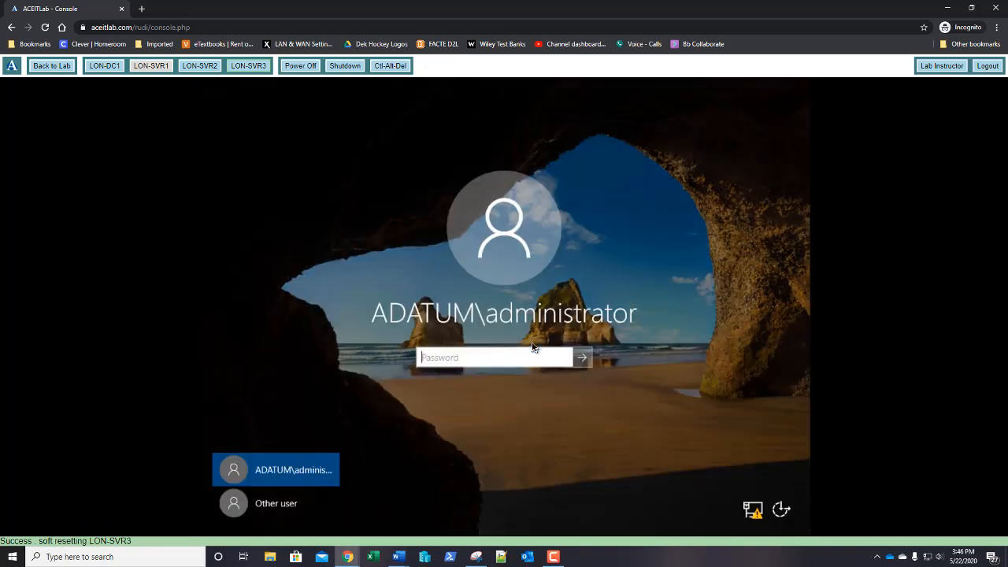
type("Pa55w.rd")
key("Return")
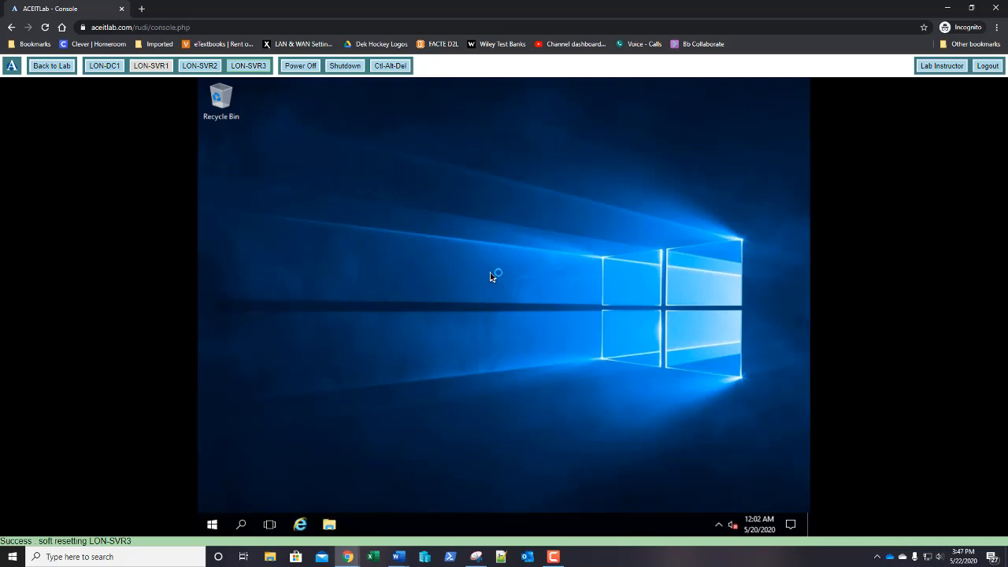
left_click(189, 68)
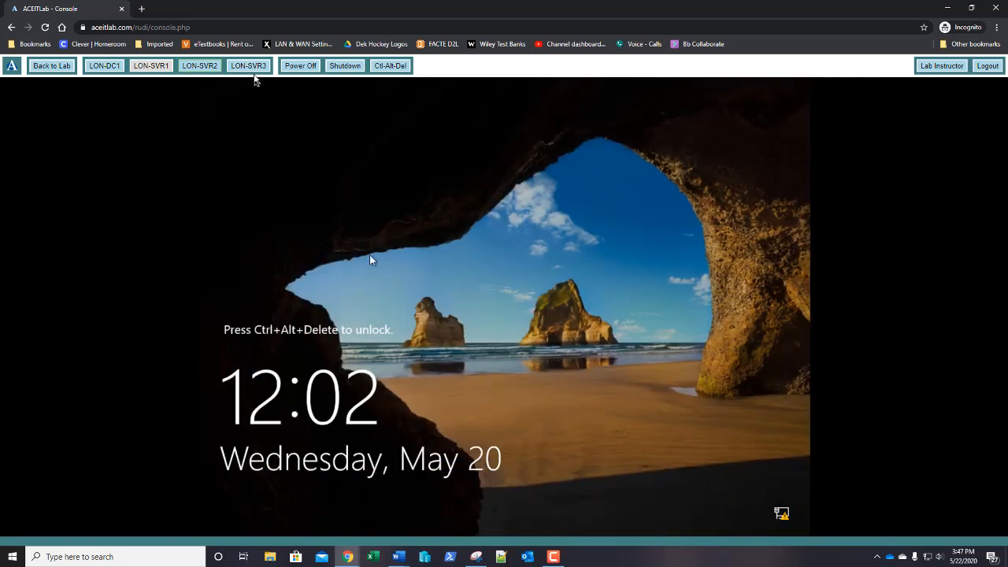
Step: Switch the lab console to LON-SVR3 to view its Server Manager dashboard
left_click(250, 66)
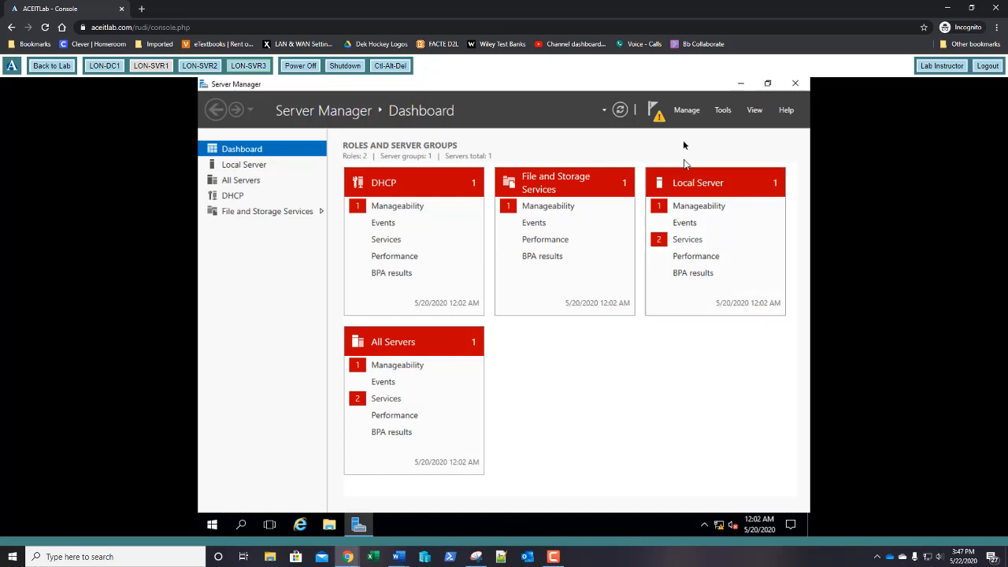
Step: Open the Remove Roles and Features wizard on LON-SVR3 and advance to the roles page
left_click(688, 111)
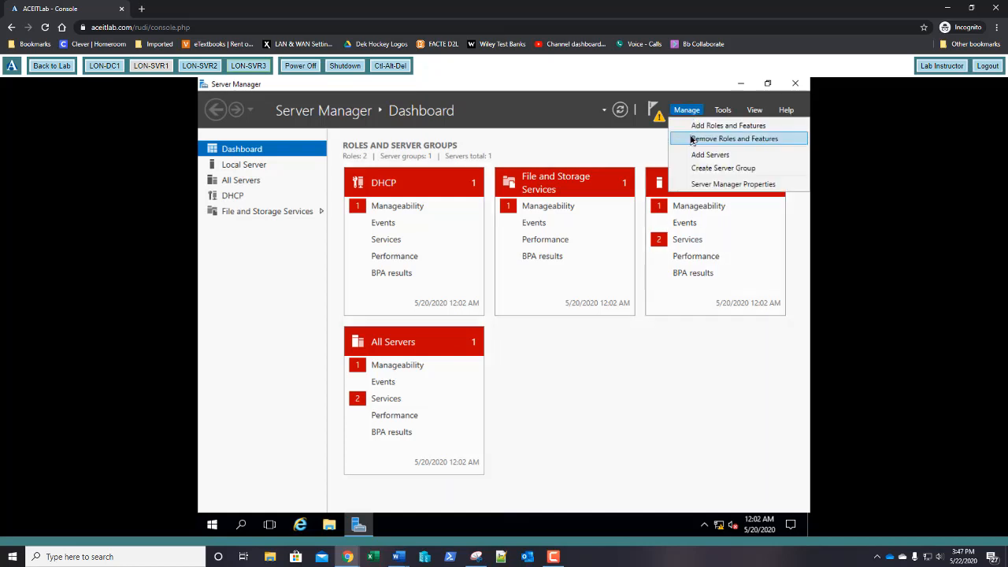
left_click(691, 140)
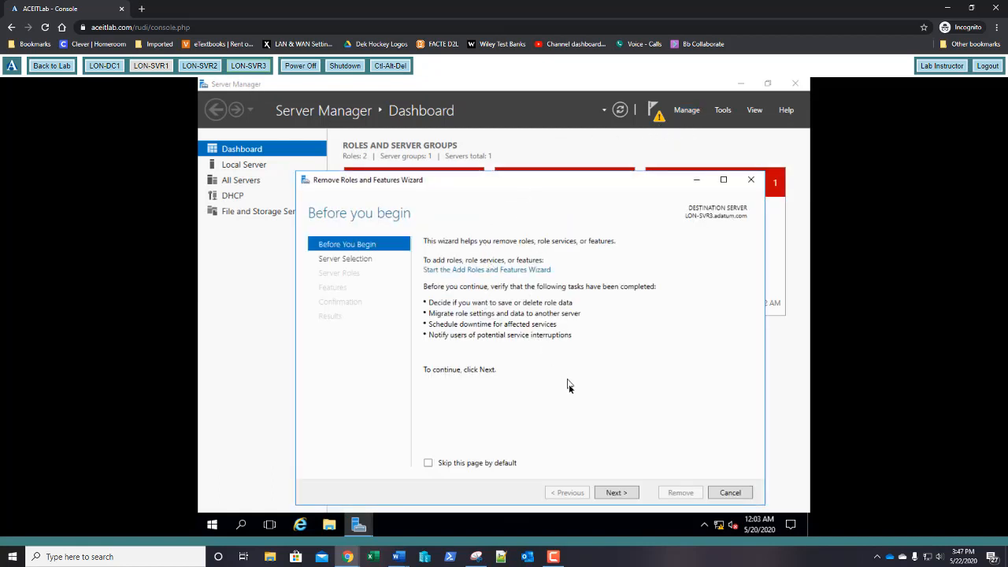
left_click(611, 494)
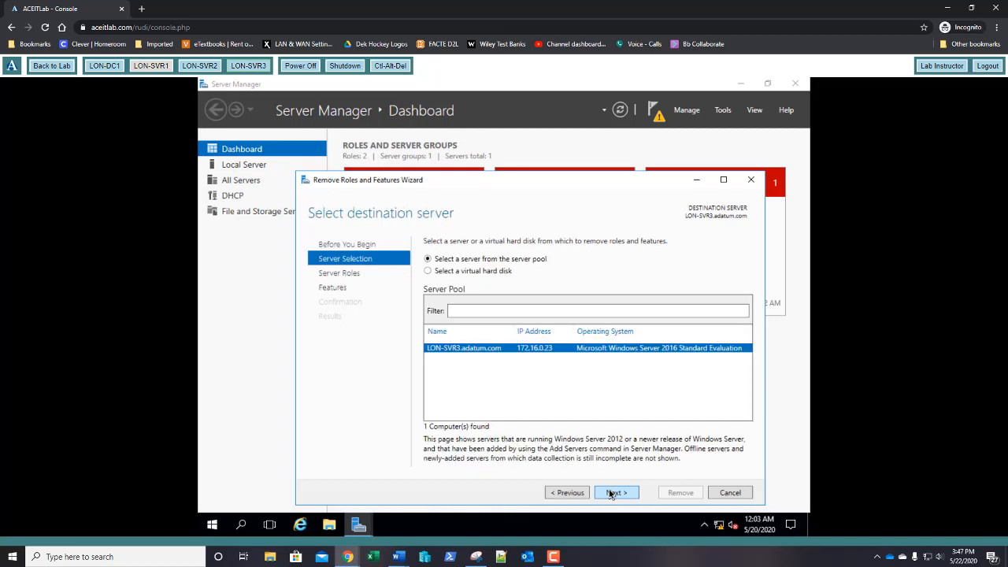
left_click(611, 493)
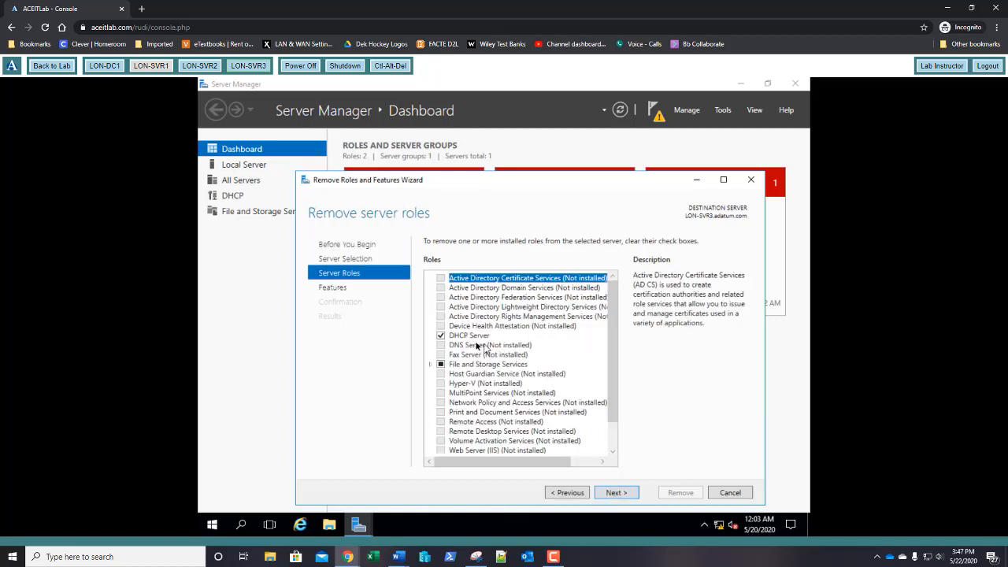
Step: Clear DHCP Server with its dependent DHCP Server Tools and start the removal
left_click(442, 337)
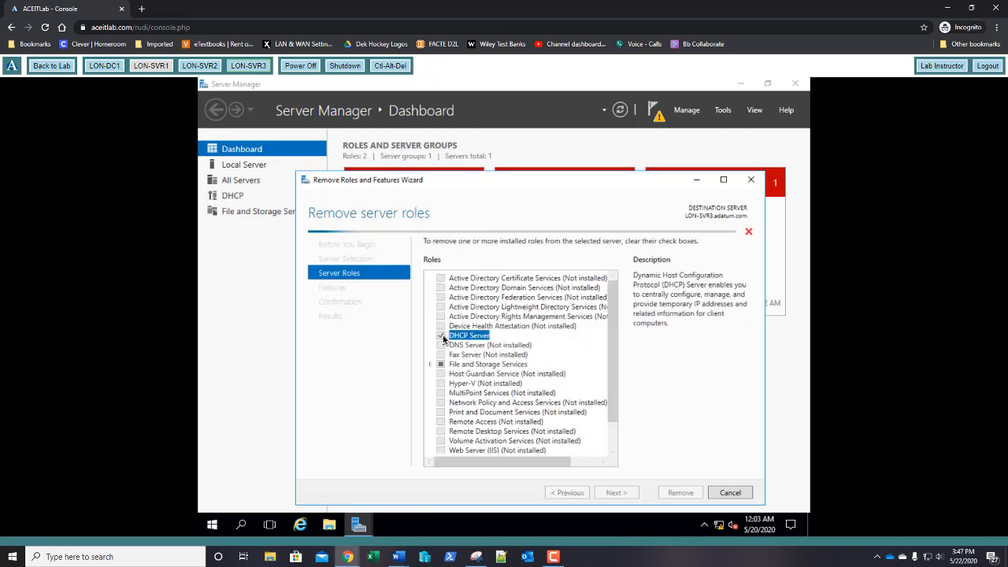
left_click(560, 438)
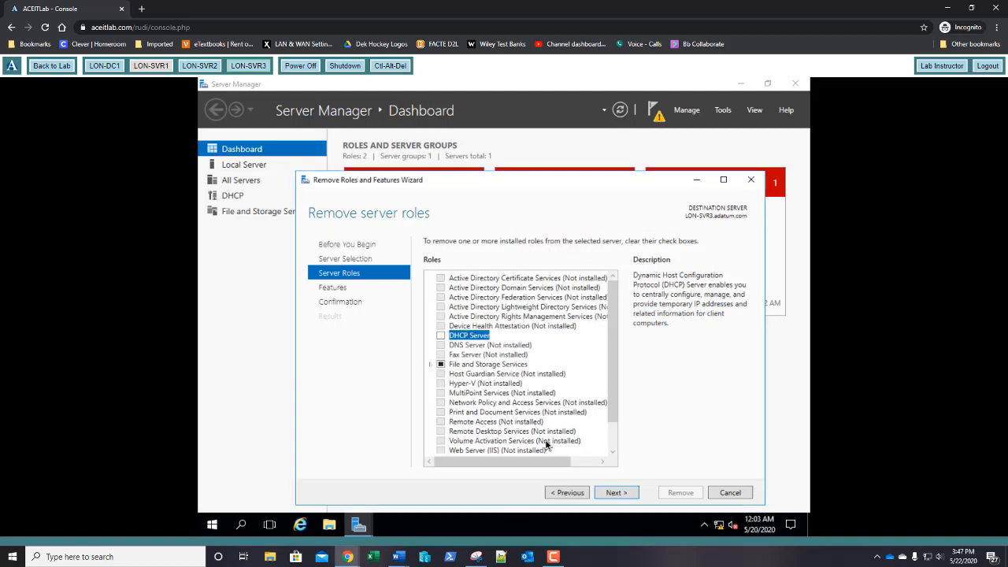
left_click(614, 494)
left_click(612, 494)
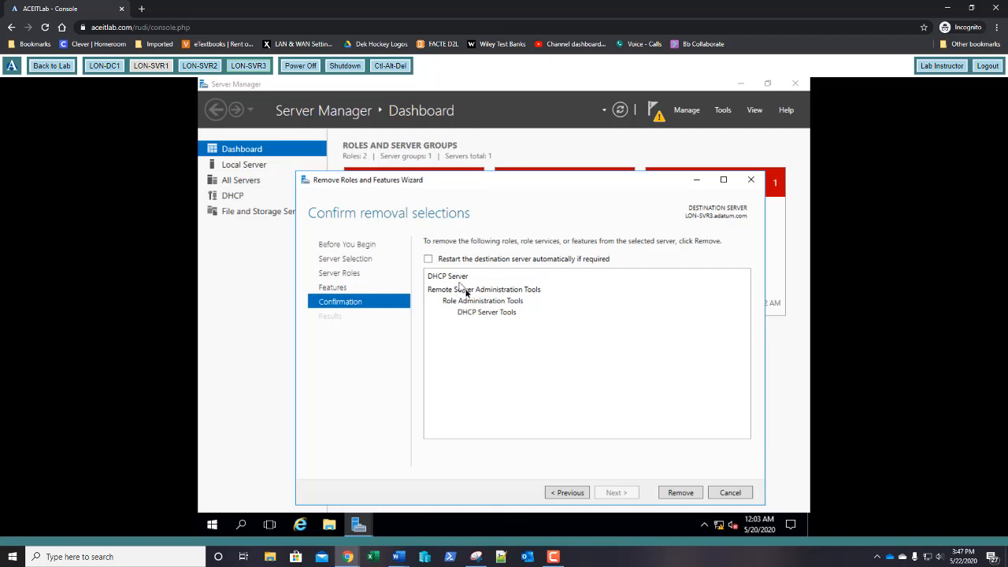
left_click(678, 494)
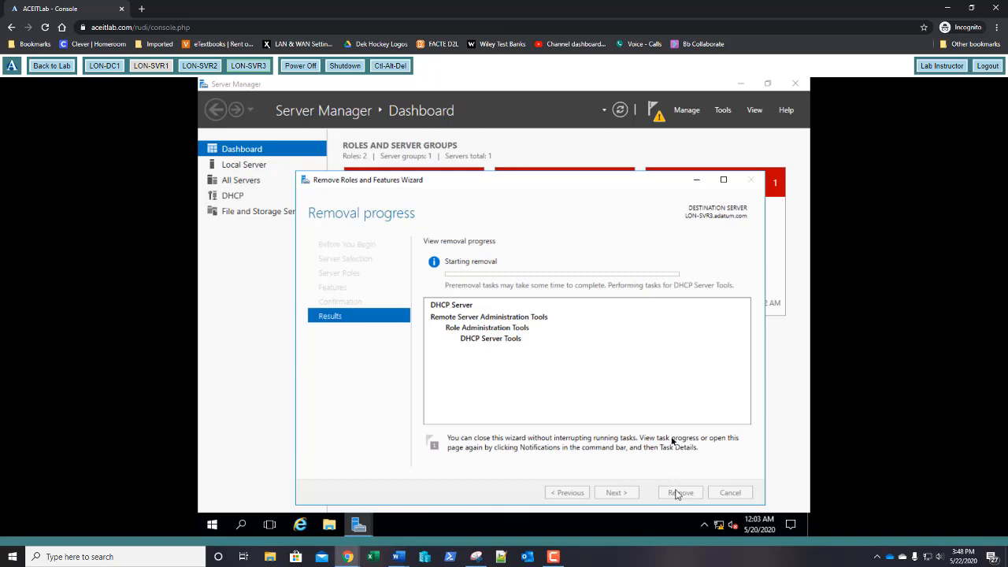